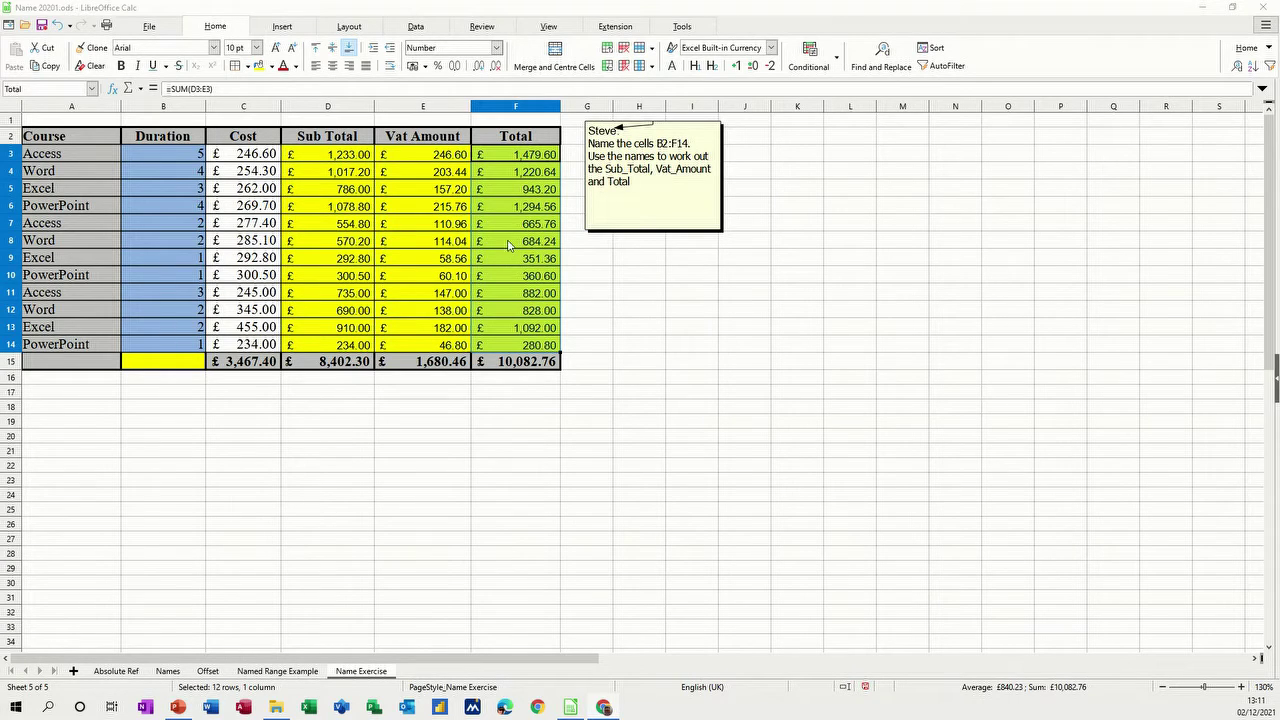
Start a conditional format on the Total cells F3:F14 with a condition for cell values greater than 1000.
click(640, 377)
drag(519, 160, 522, 346)
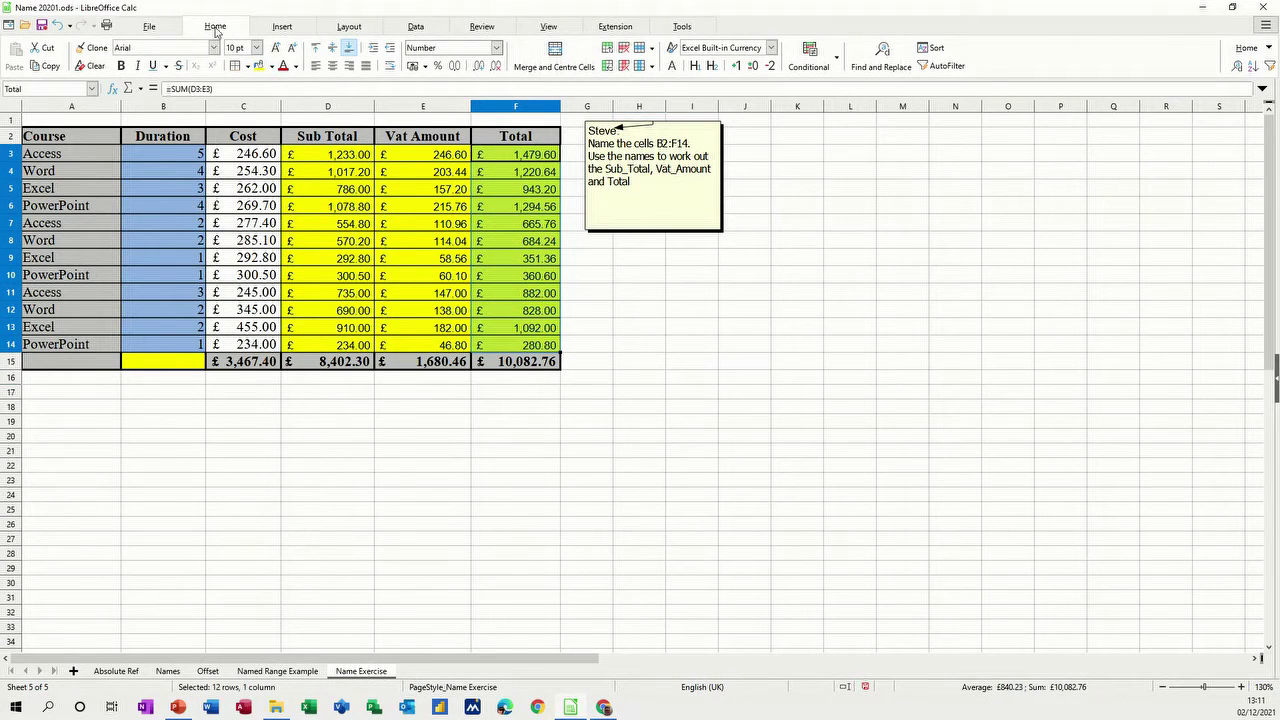
click(837, 60)
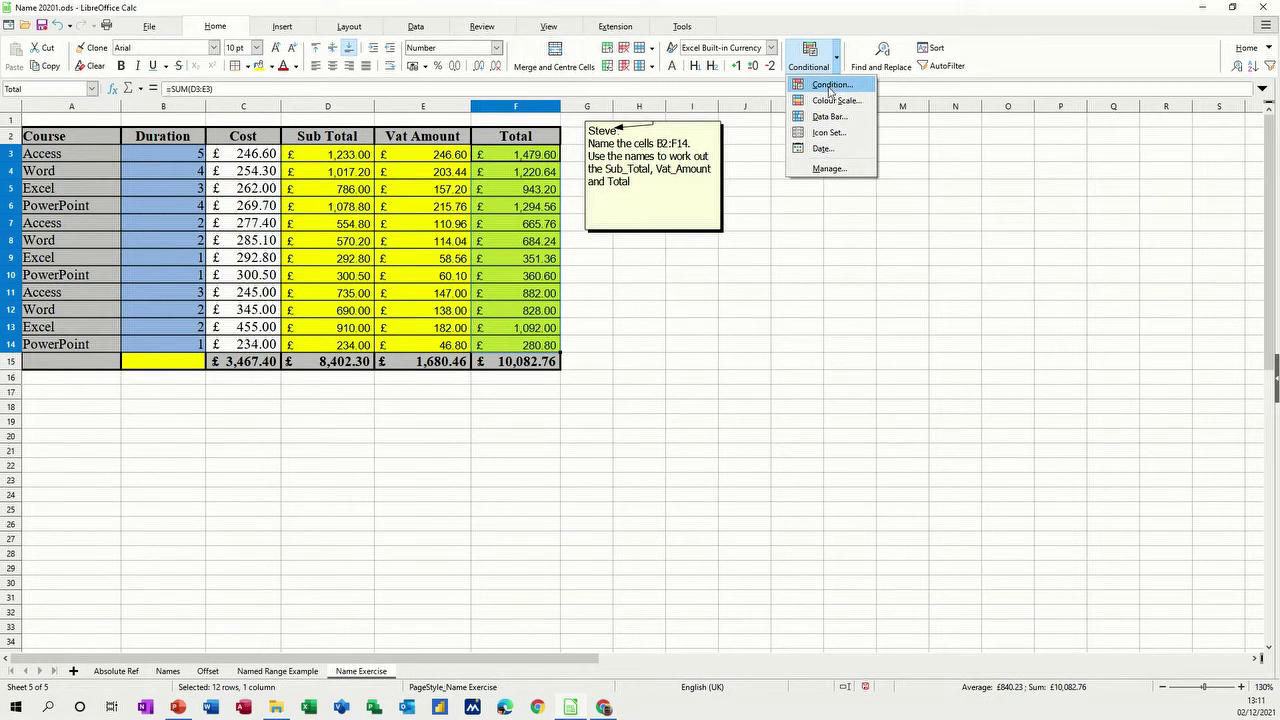
click(829, 87)
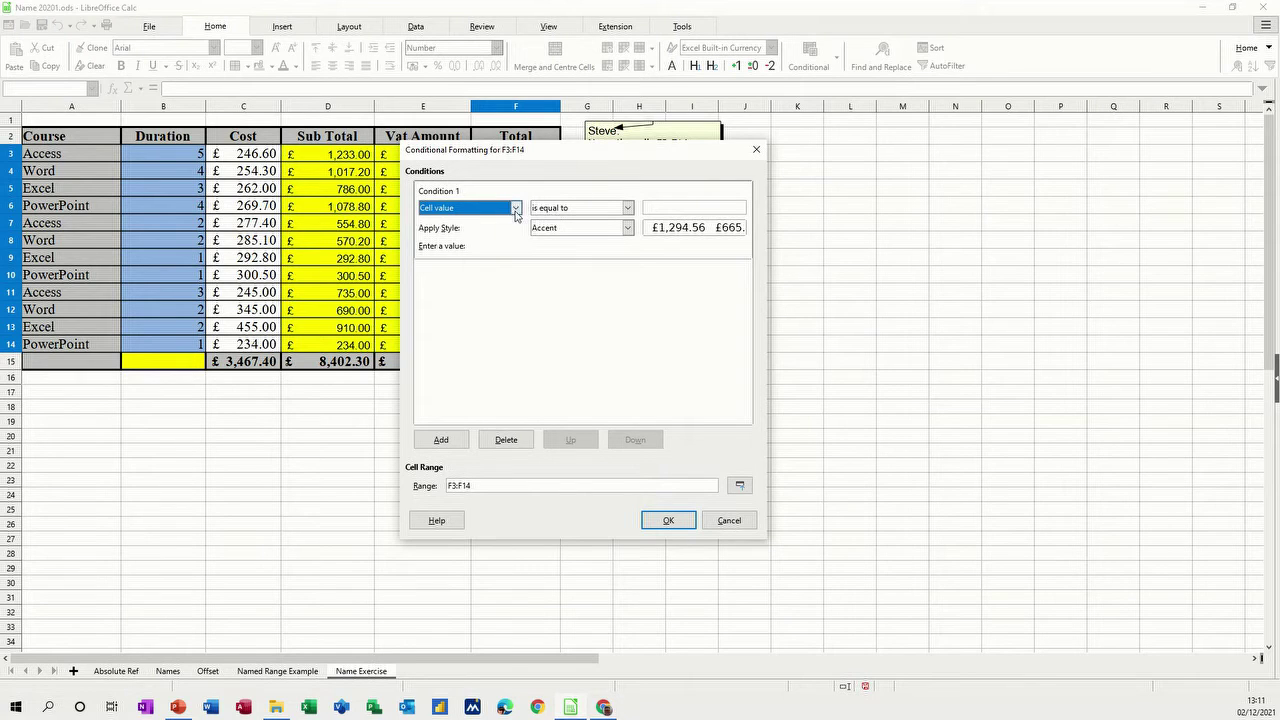
click(516, 209)
click(516, 210)
click(628, 208)
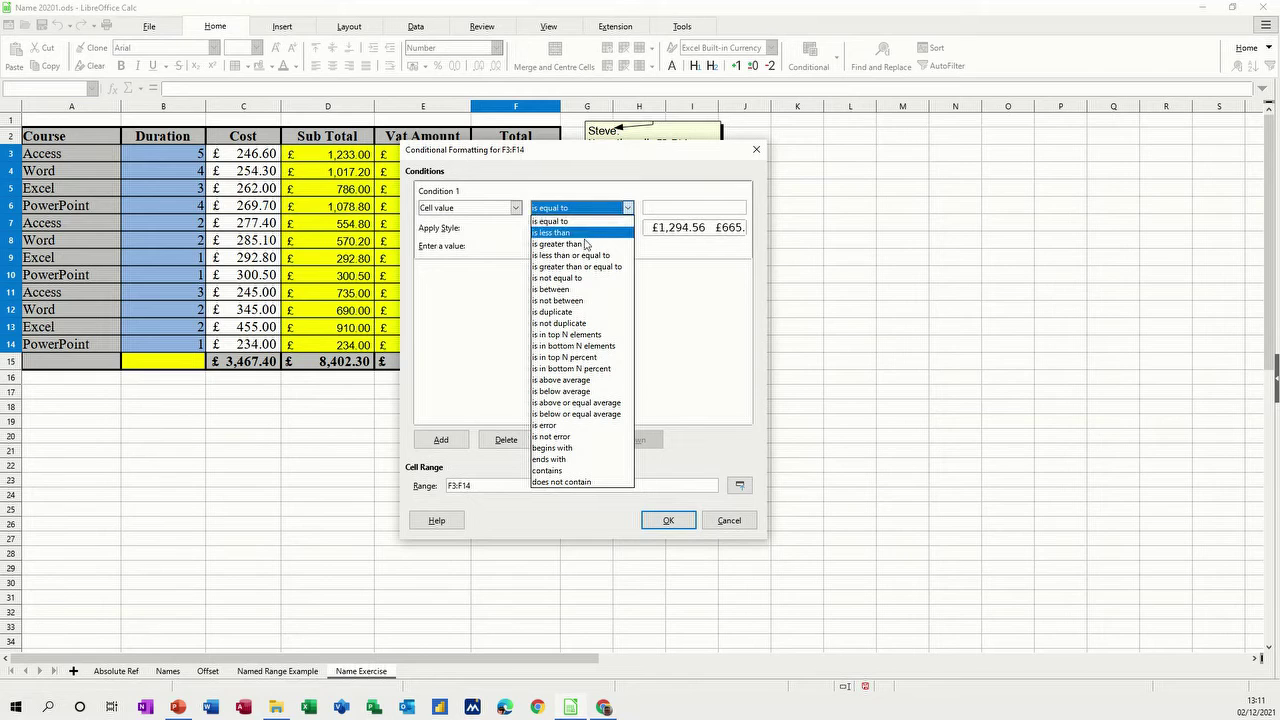
click(586, 244)
click(674, 209)
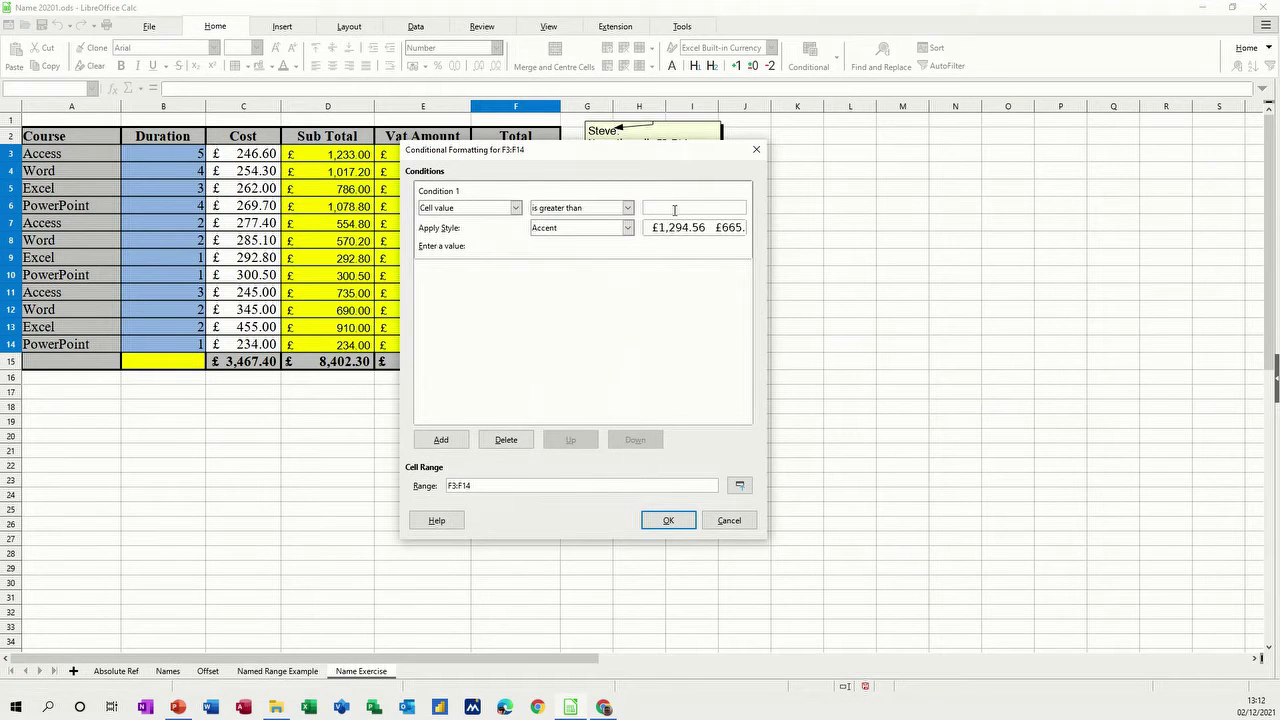
text(1000)
Apply the Good style to the first condition.
click(628, 228)
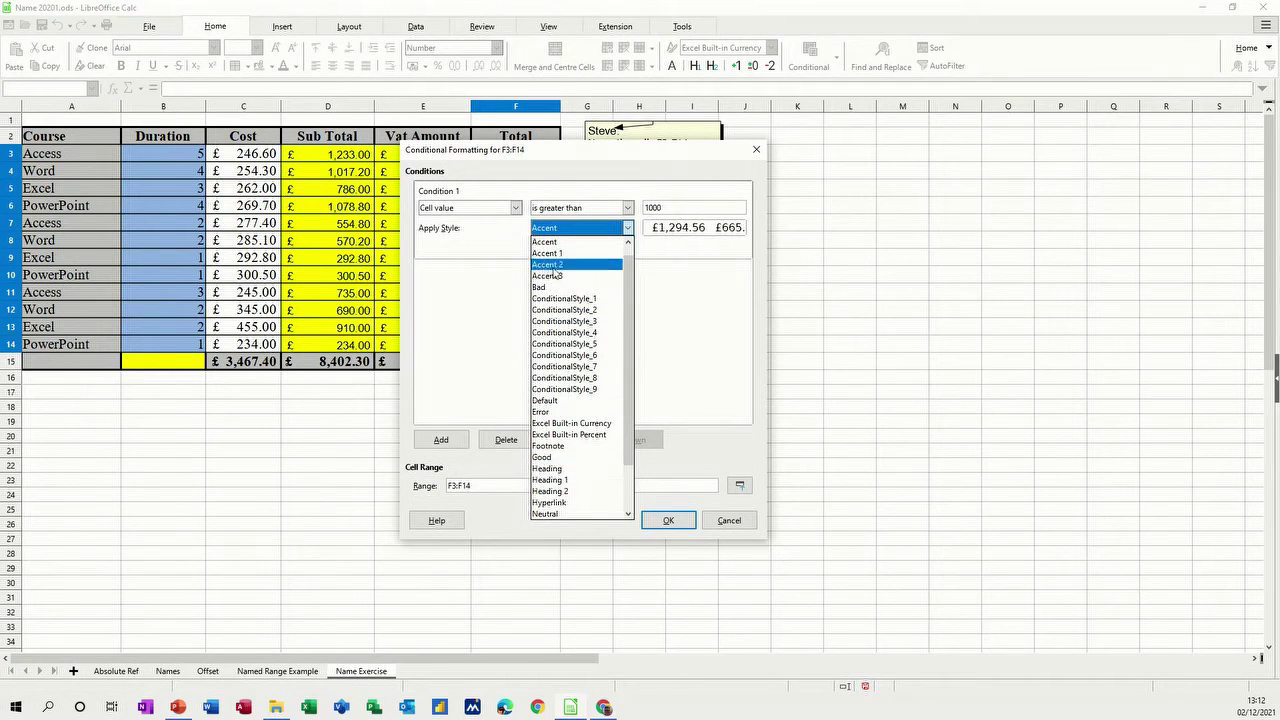
scroll(633, 304, up, 1)
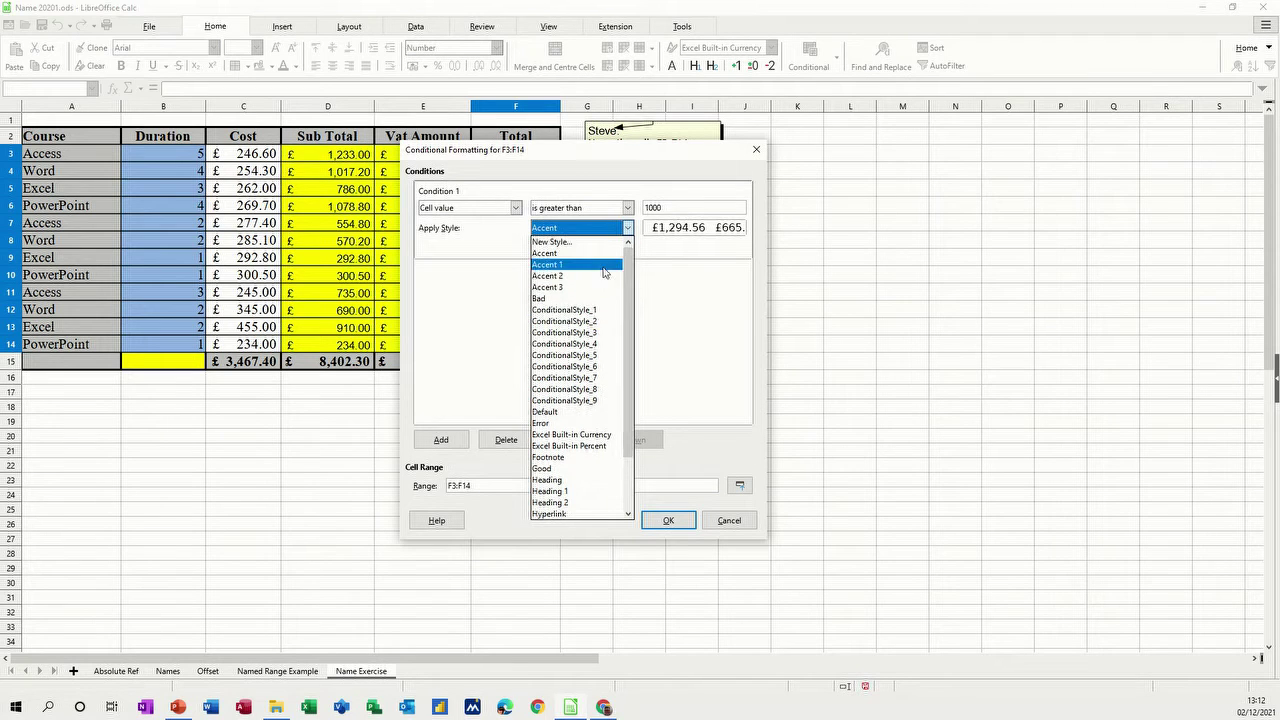
click(549, 469)
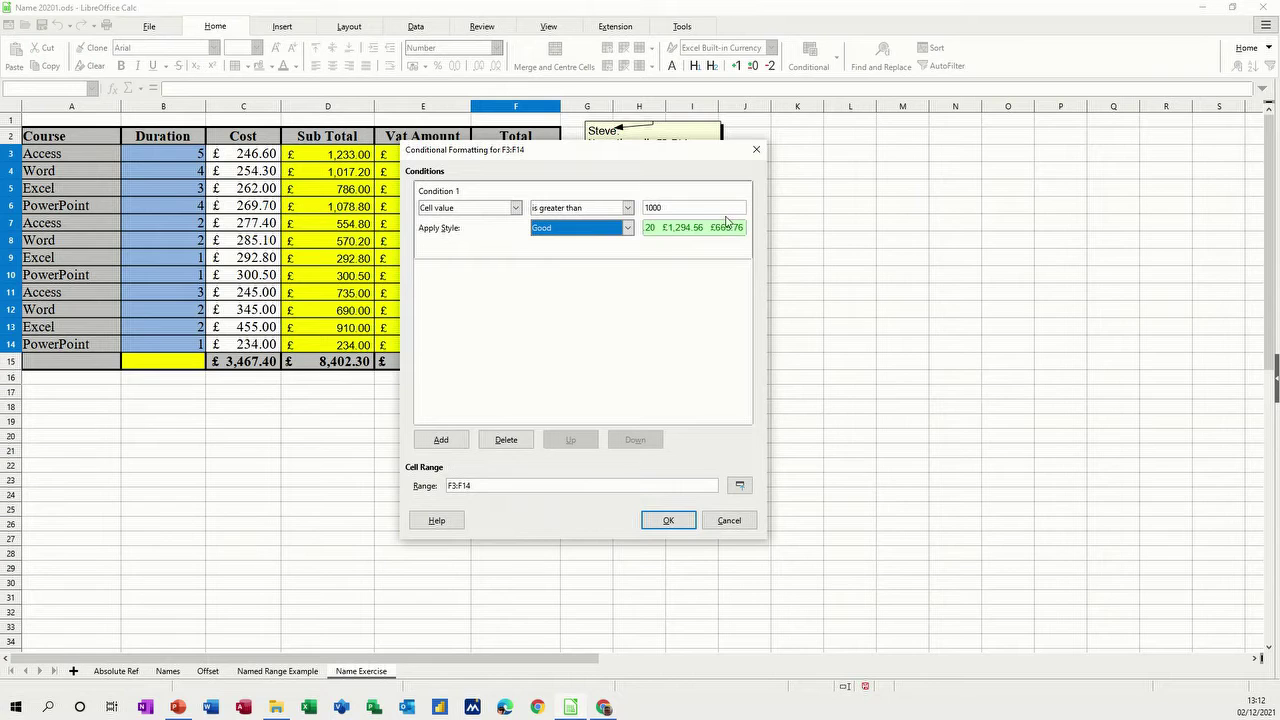
Add a second condition for cell values greater than 500 with the Neutral style.
click(441, 440)
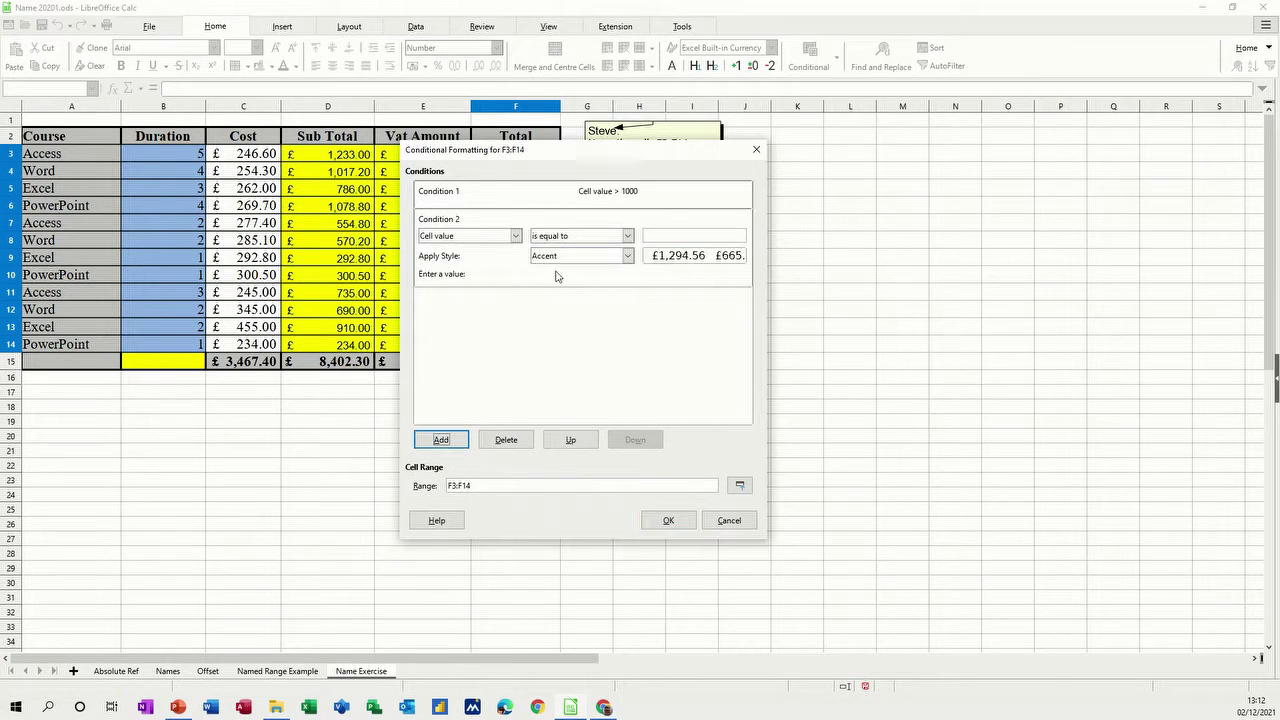
click(628, 237)
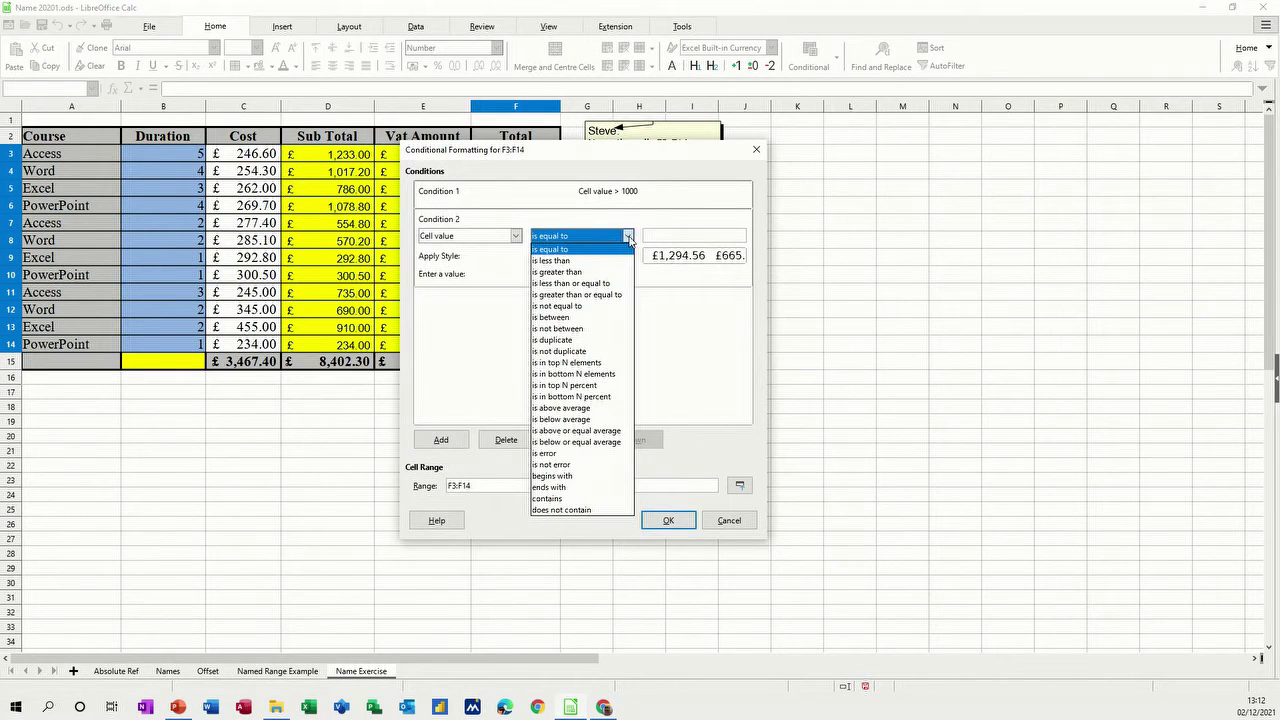
click(587, 272)
click(650, 235)
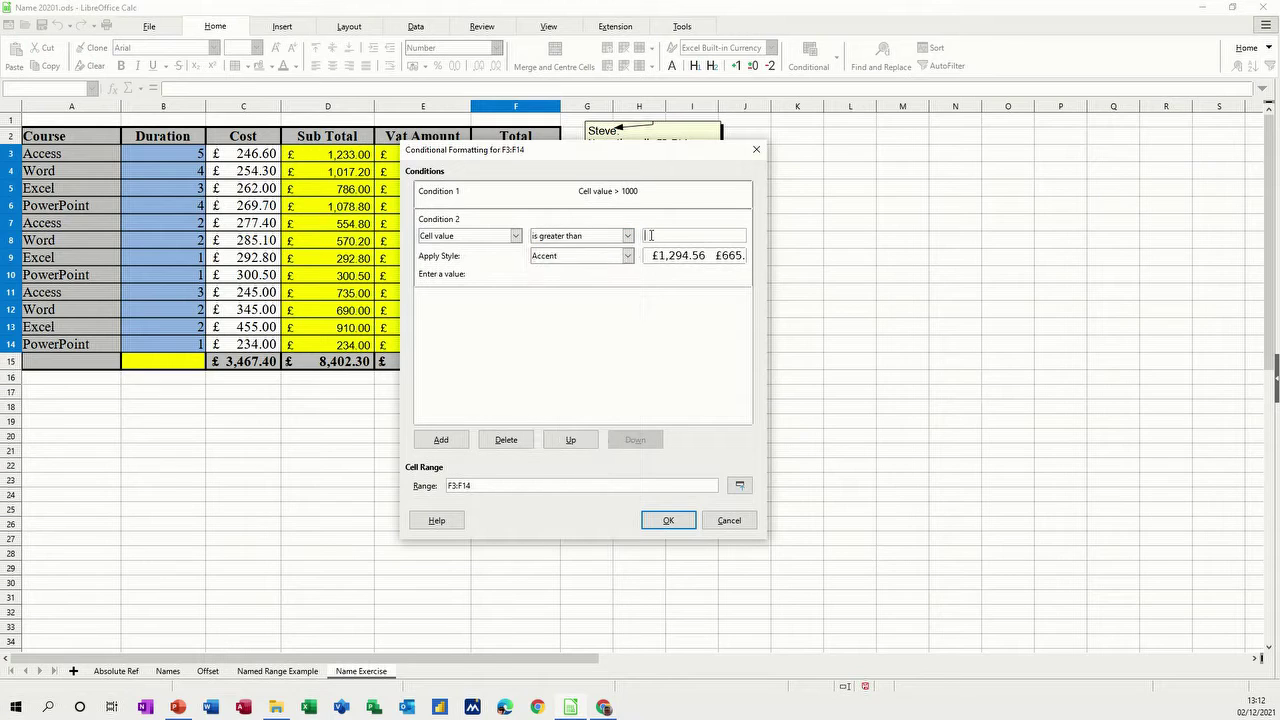
text(500)
click(626, 258)
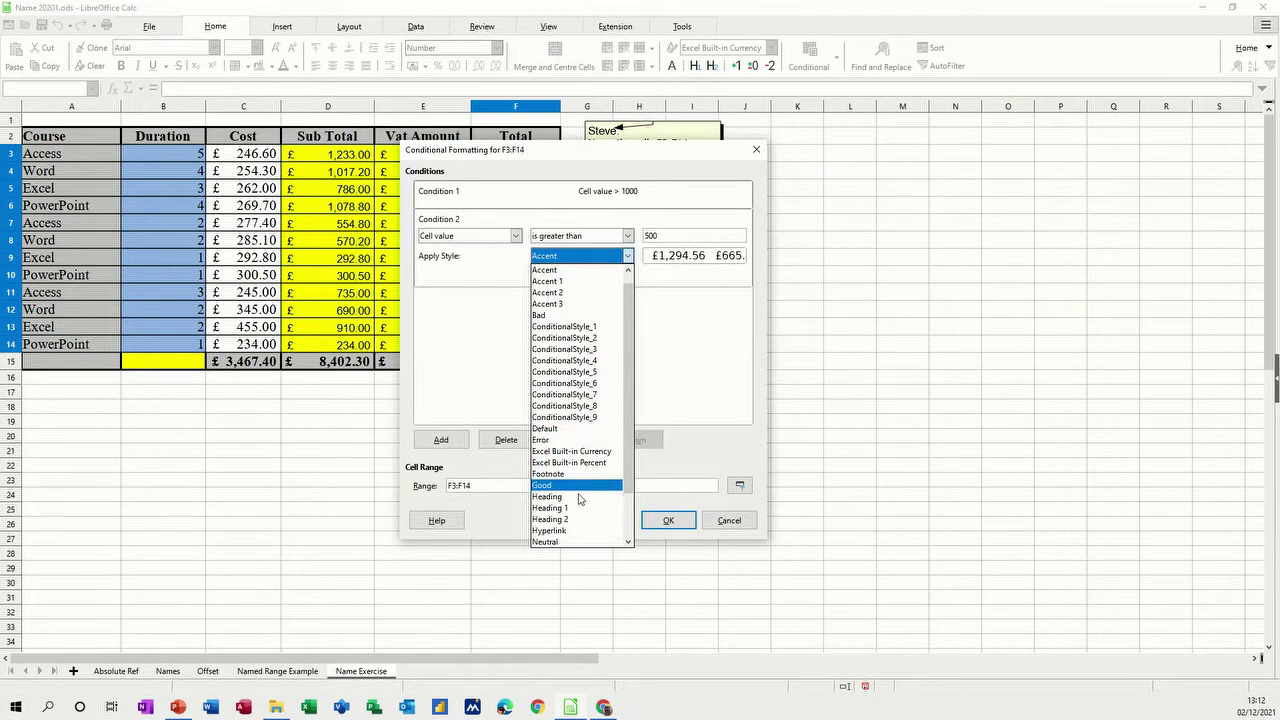
click(563, 542)
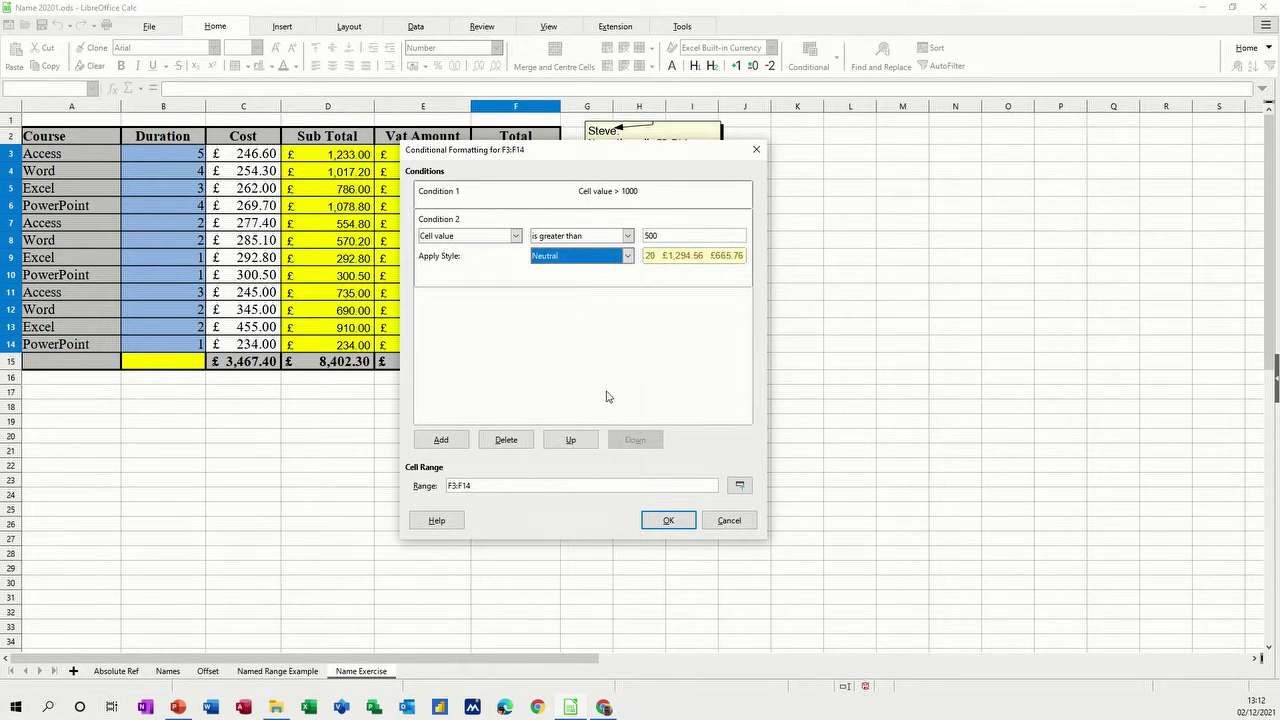
Add a third condition for cell values less than 500 with the Bad style and apply the conditional formatting.
click(457, 446)
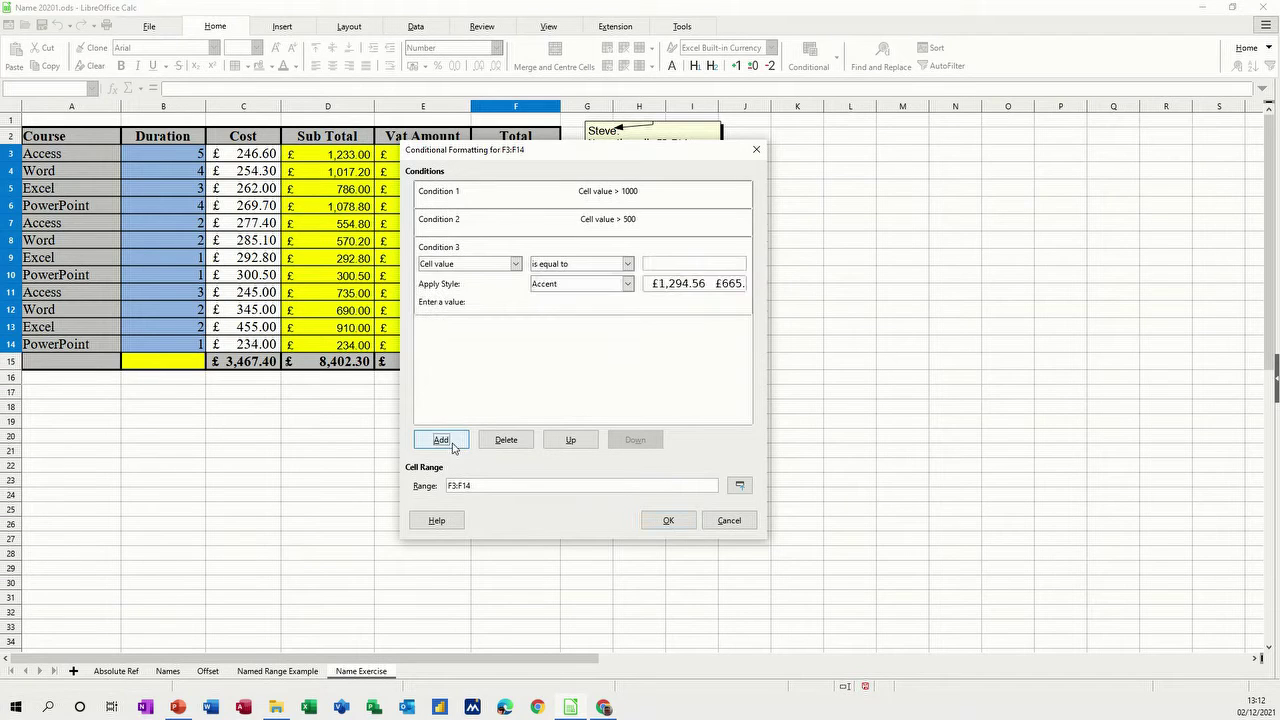
click(627, 264)
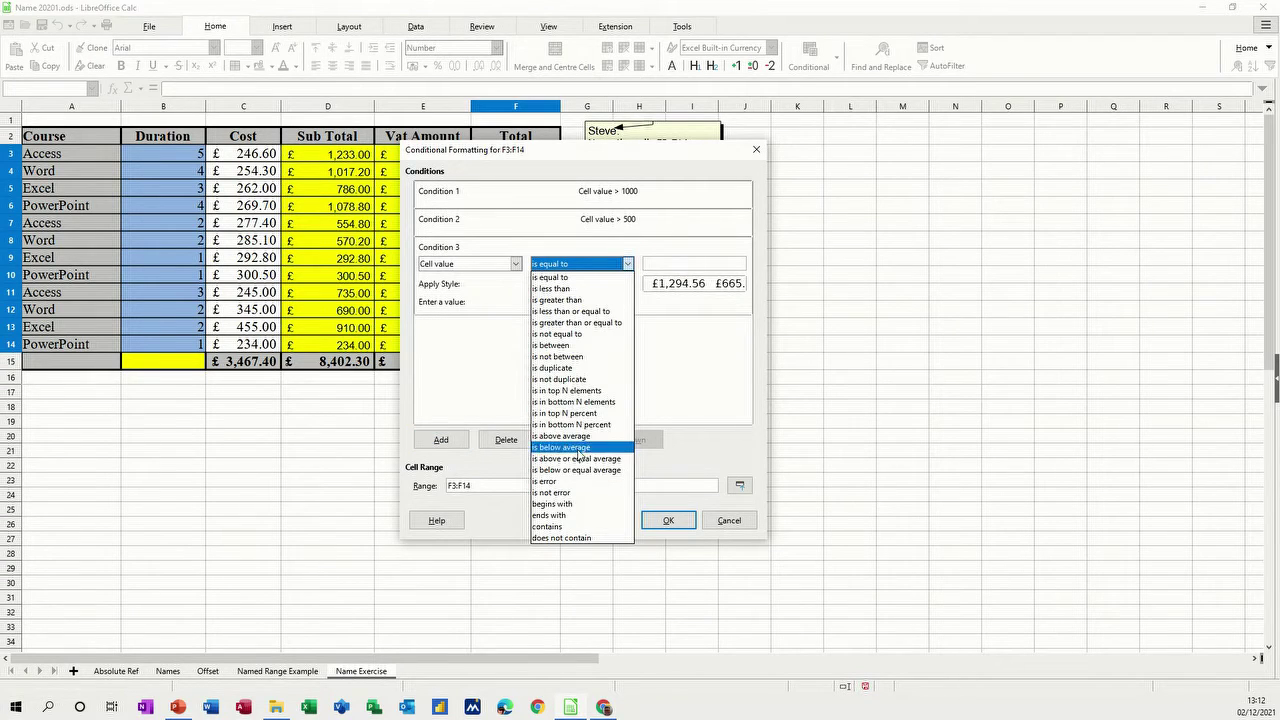
click(590, 288)
click(669, 268)
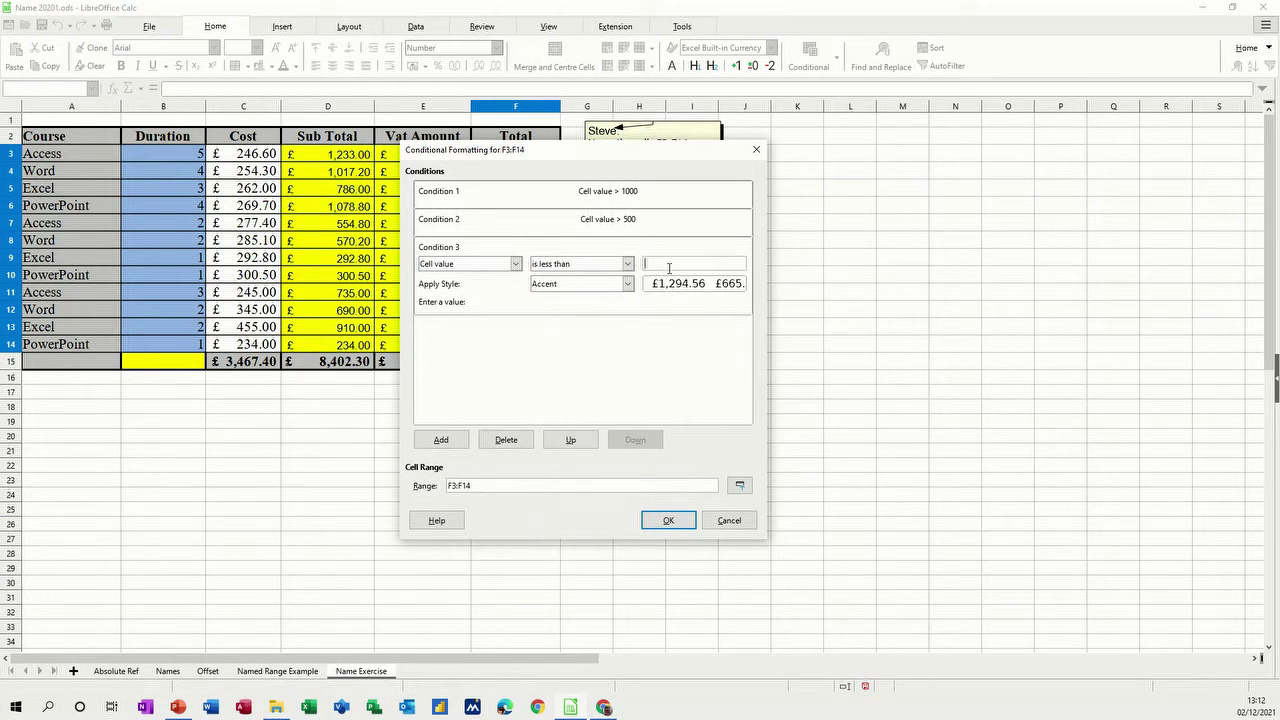
text(500)
click(628, 285)
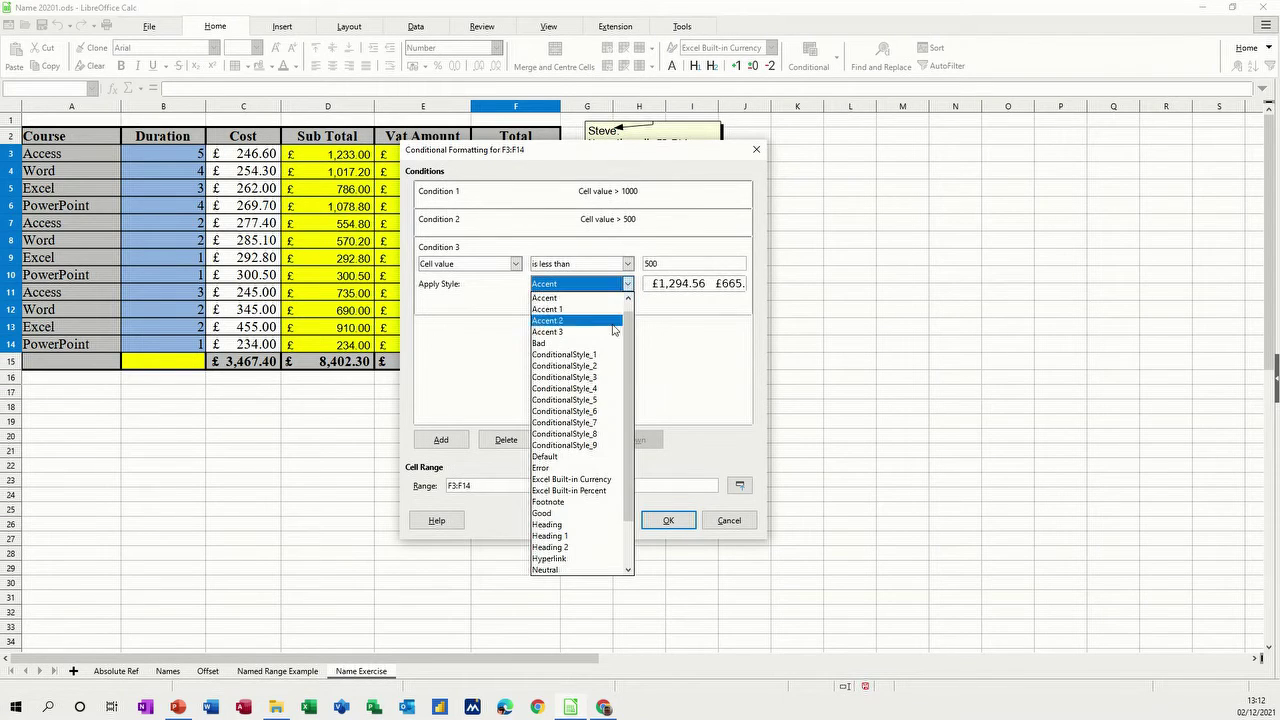
click(556, 343)
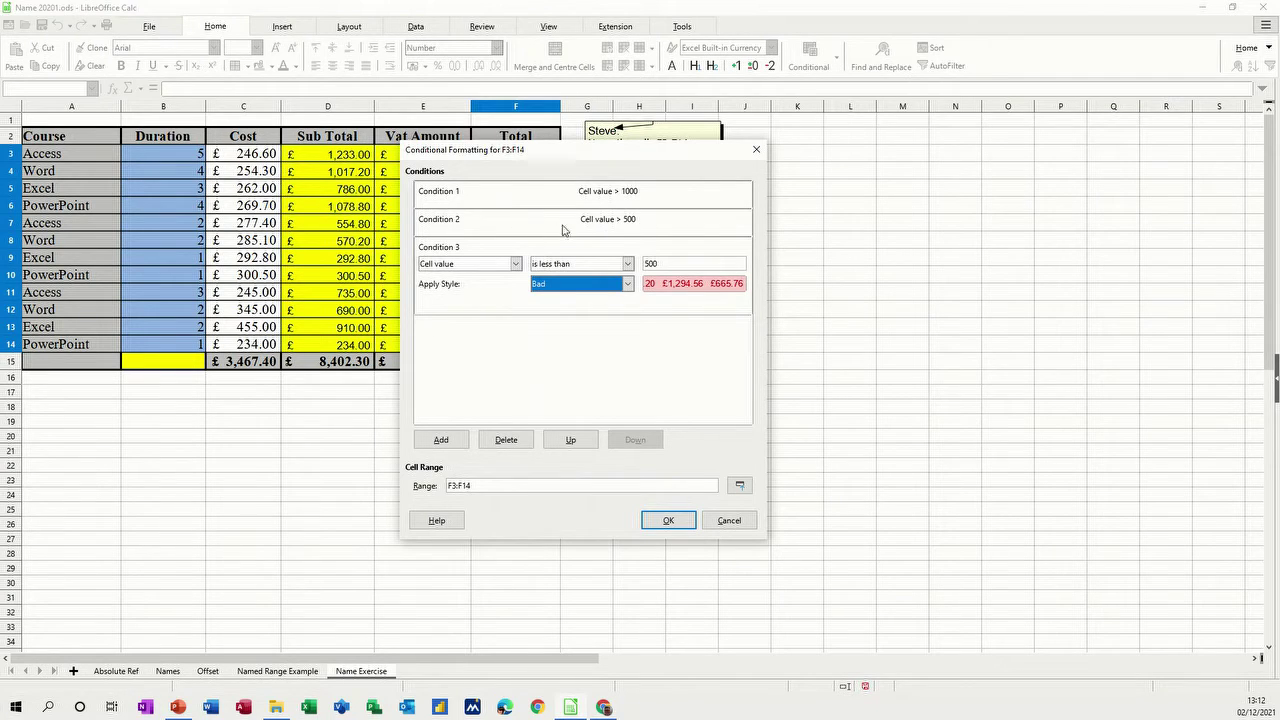
click(667, 521)
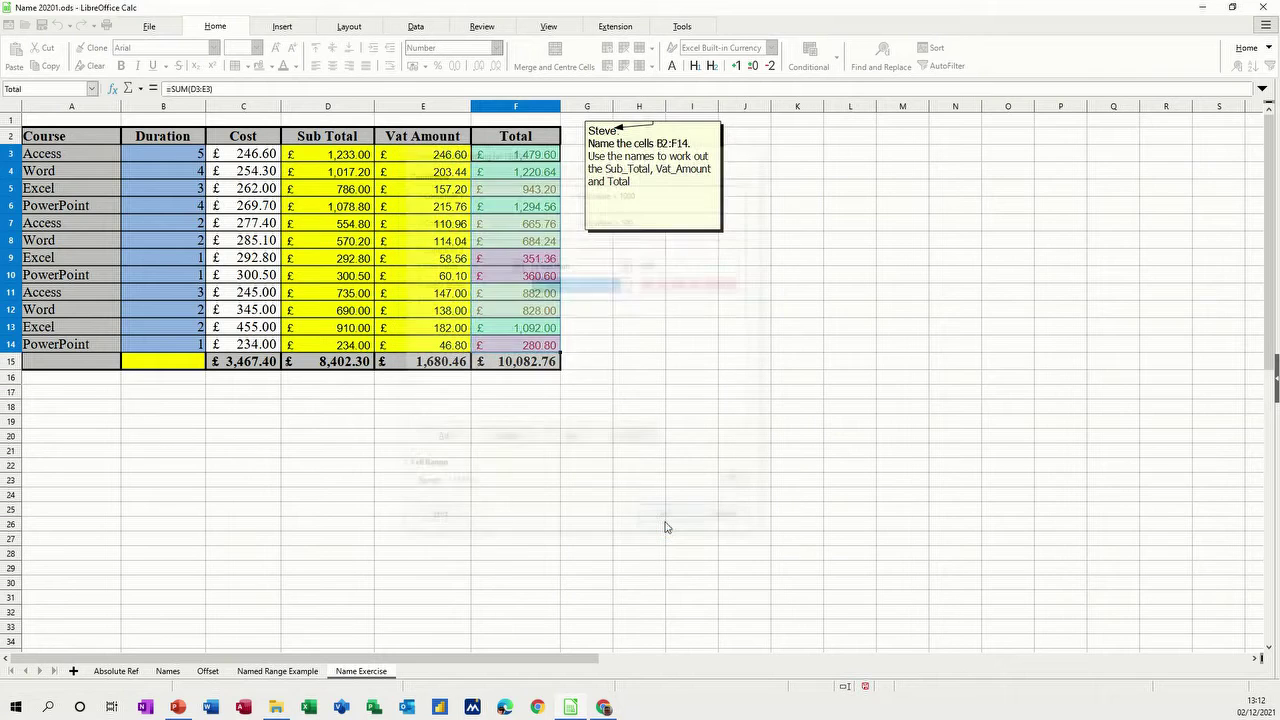
click(639, 309)
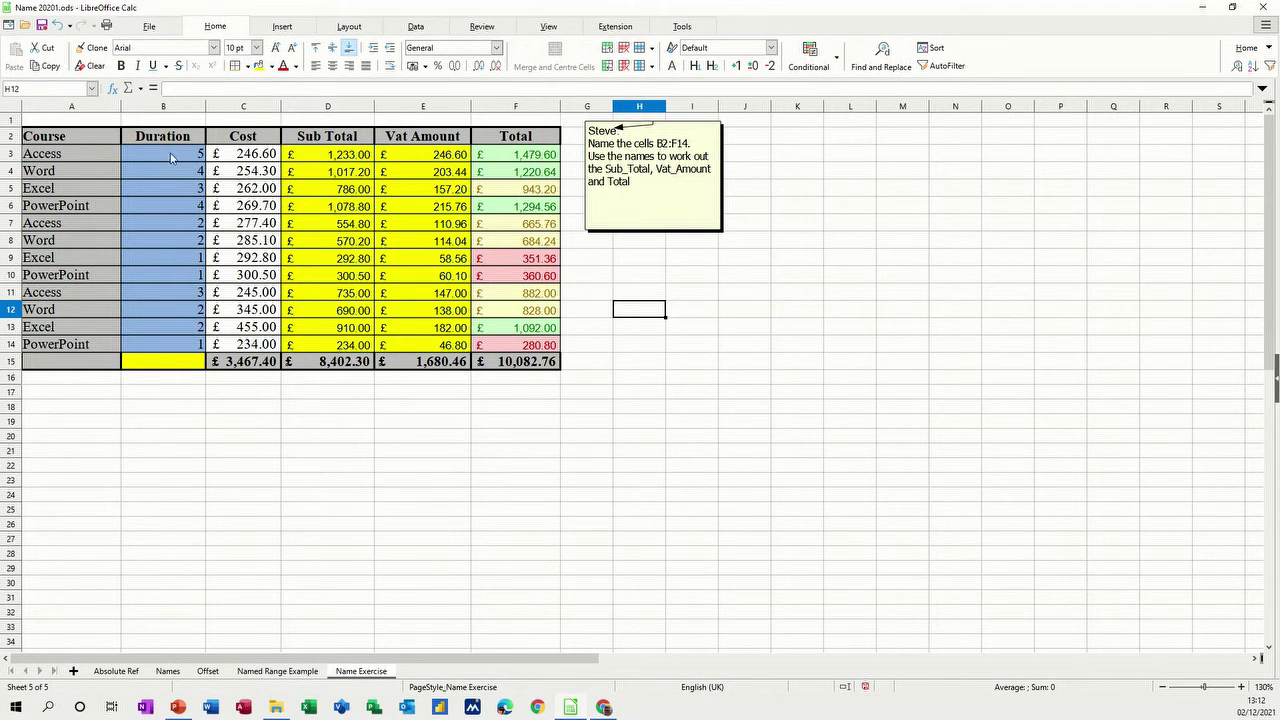
Test the formatting by setting the duration in B3 to 1, and undo the change.
click(170, 158)
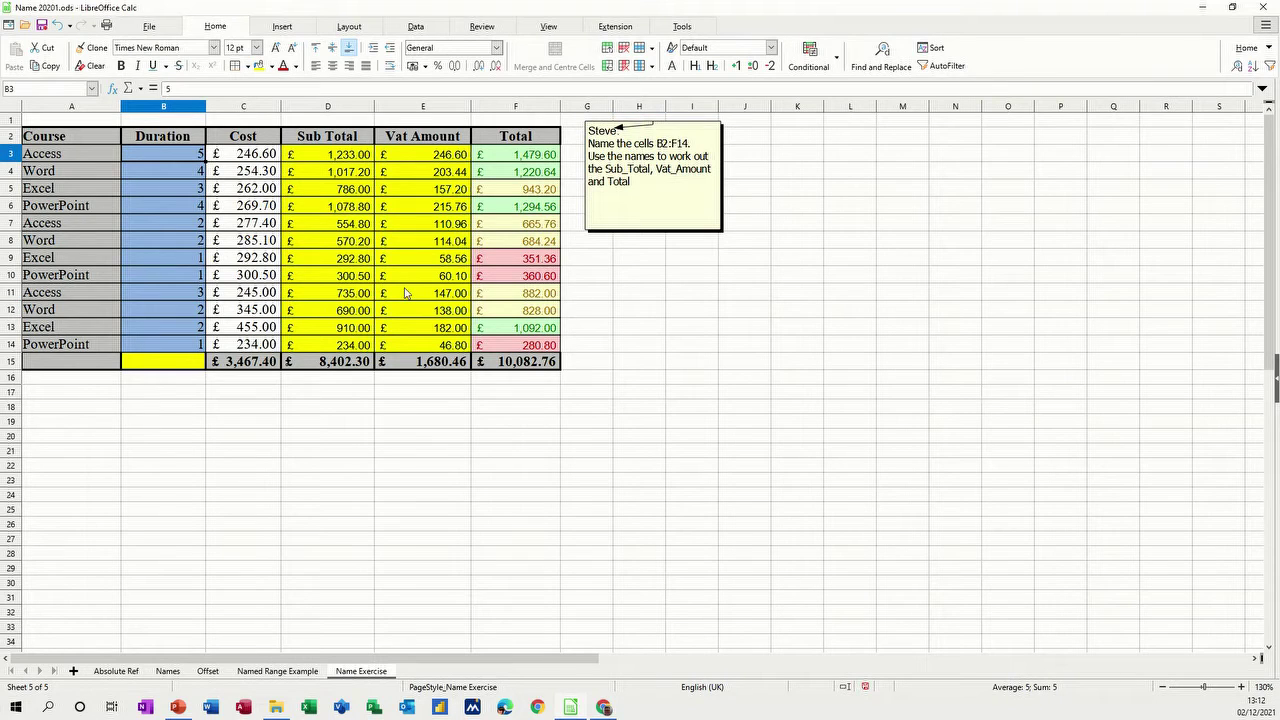
text(1)
click(147, 190)
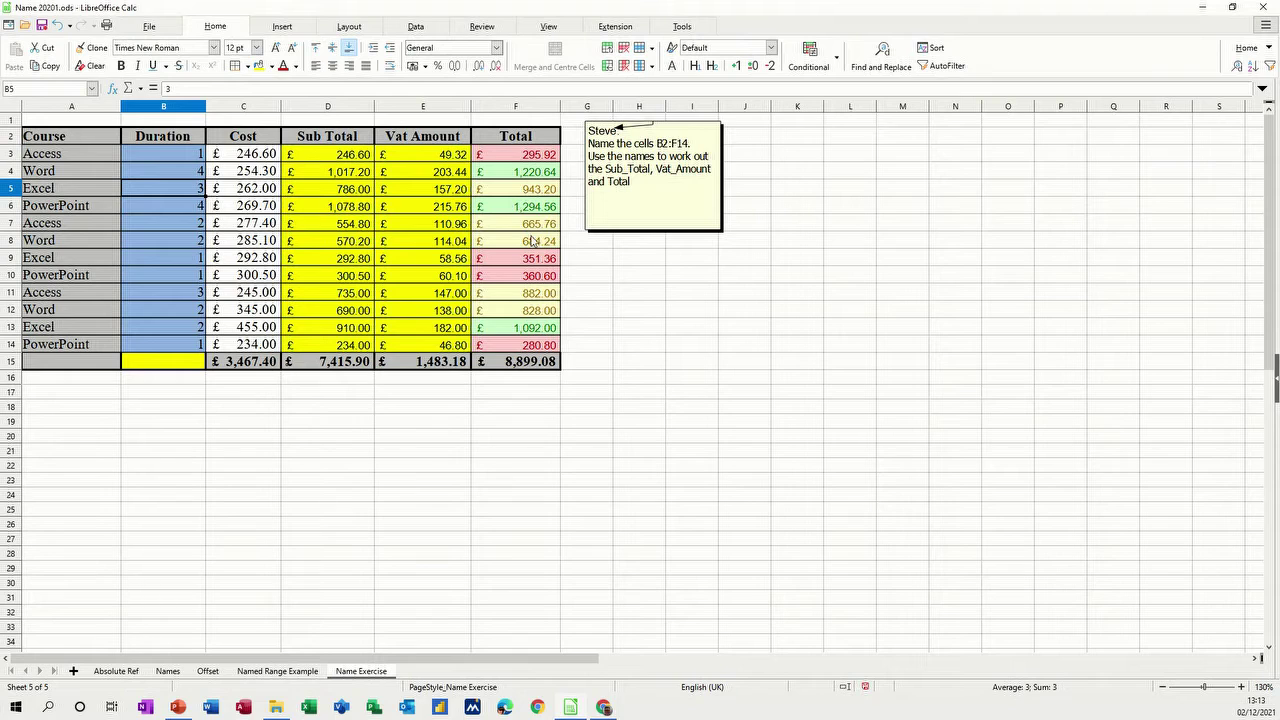
key(ctrl+z)
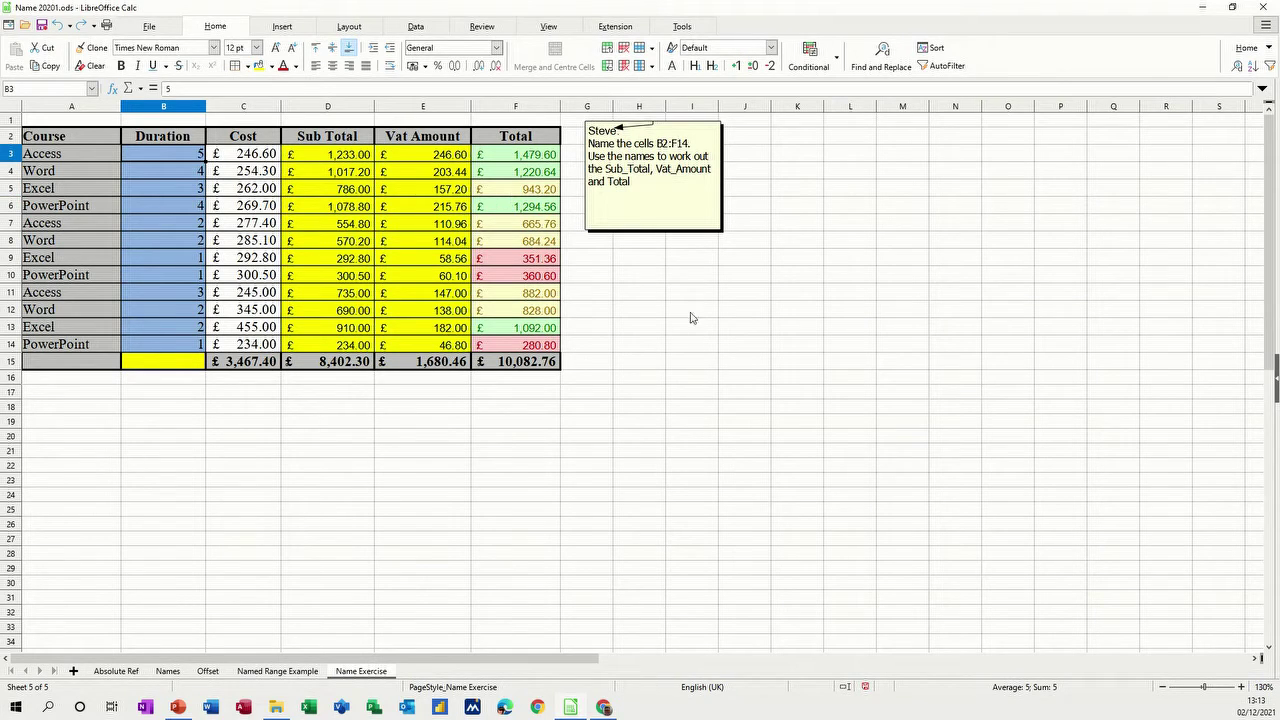
Enter the values 100, 75, 50 and 25 down cells H11 to H14.
click(648, 298)
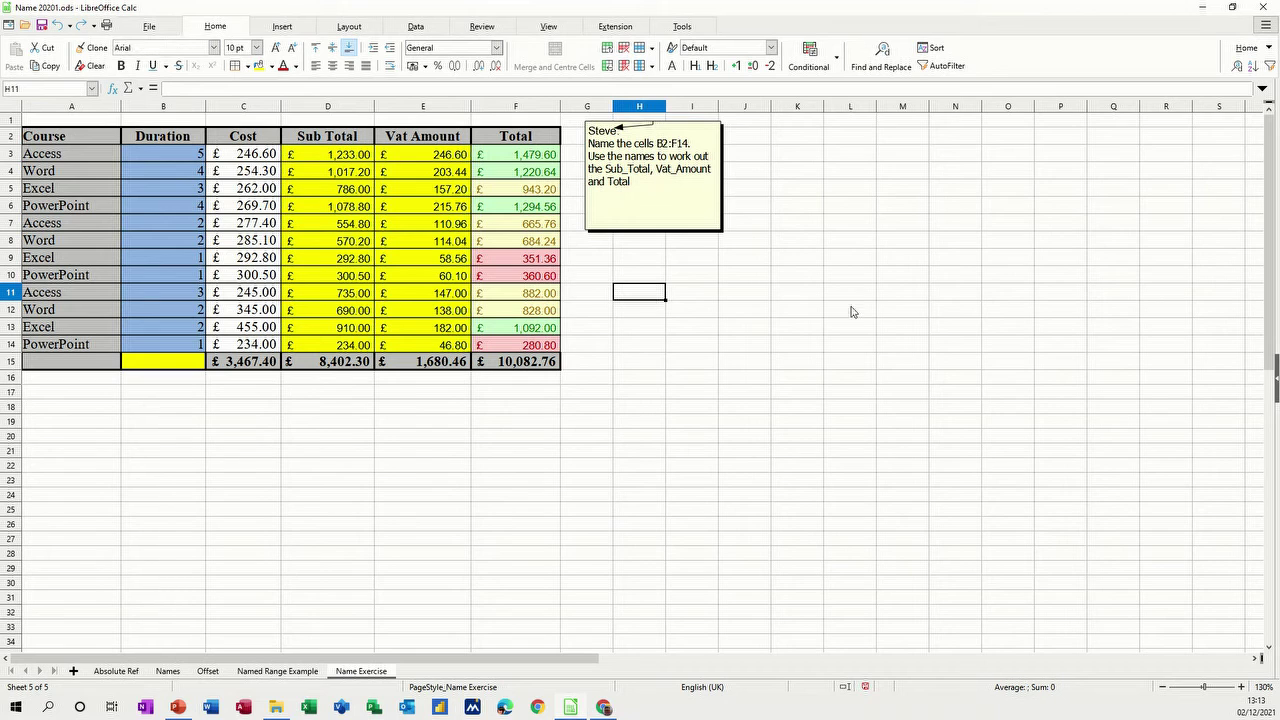
text(100)
key(Return)
text(75)
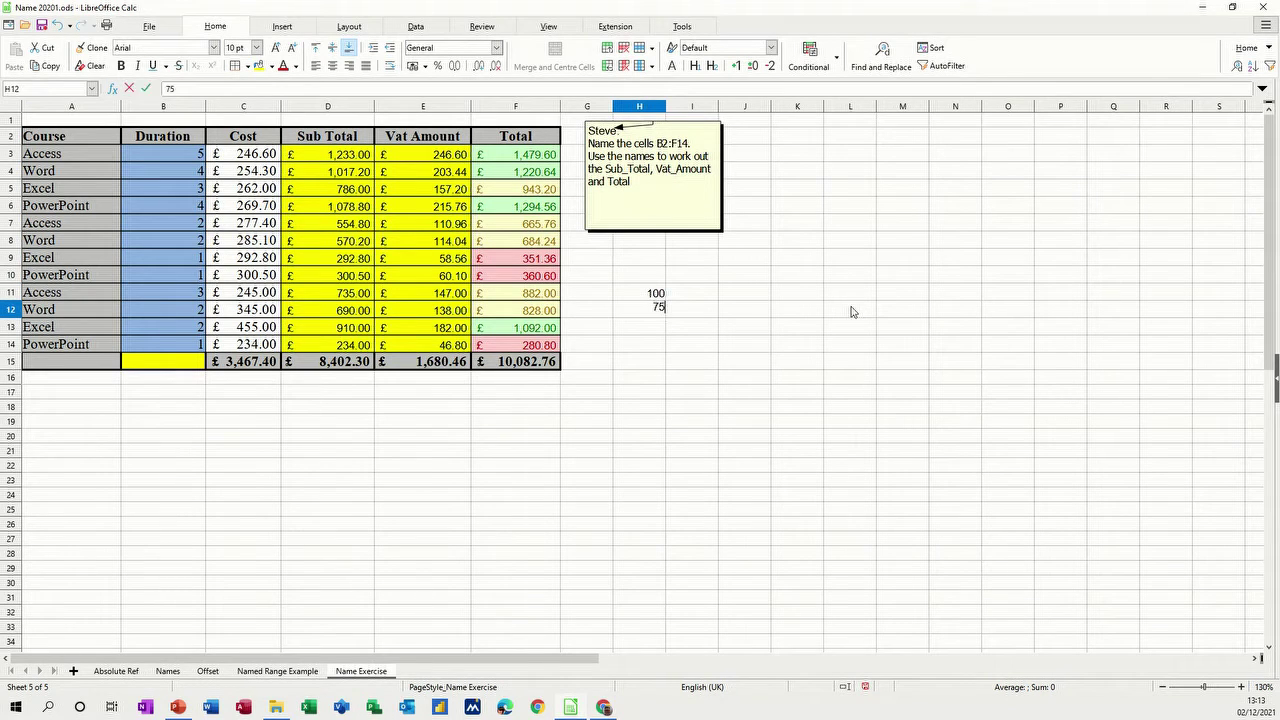
key(Return)
text(50)
key(Return)
text(25)
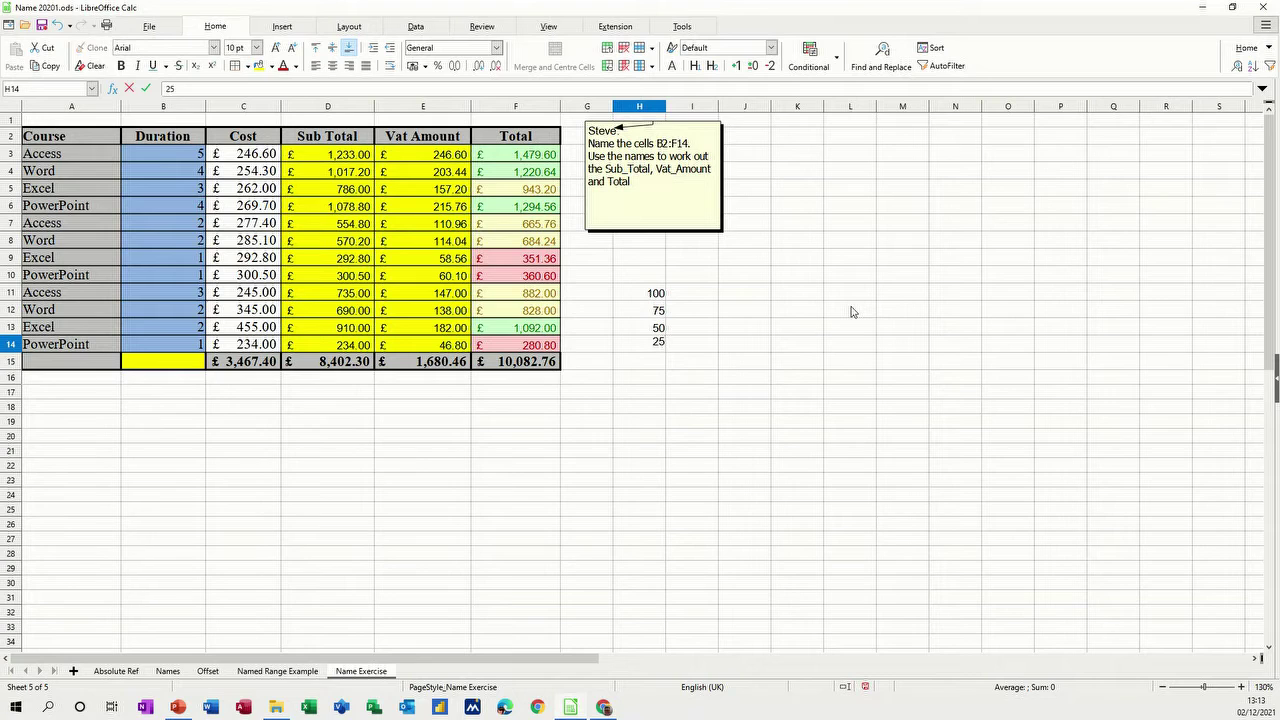
key(Return)
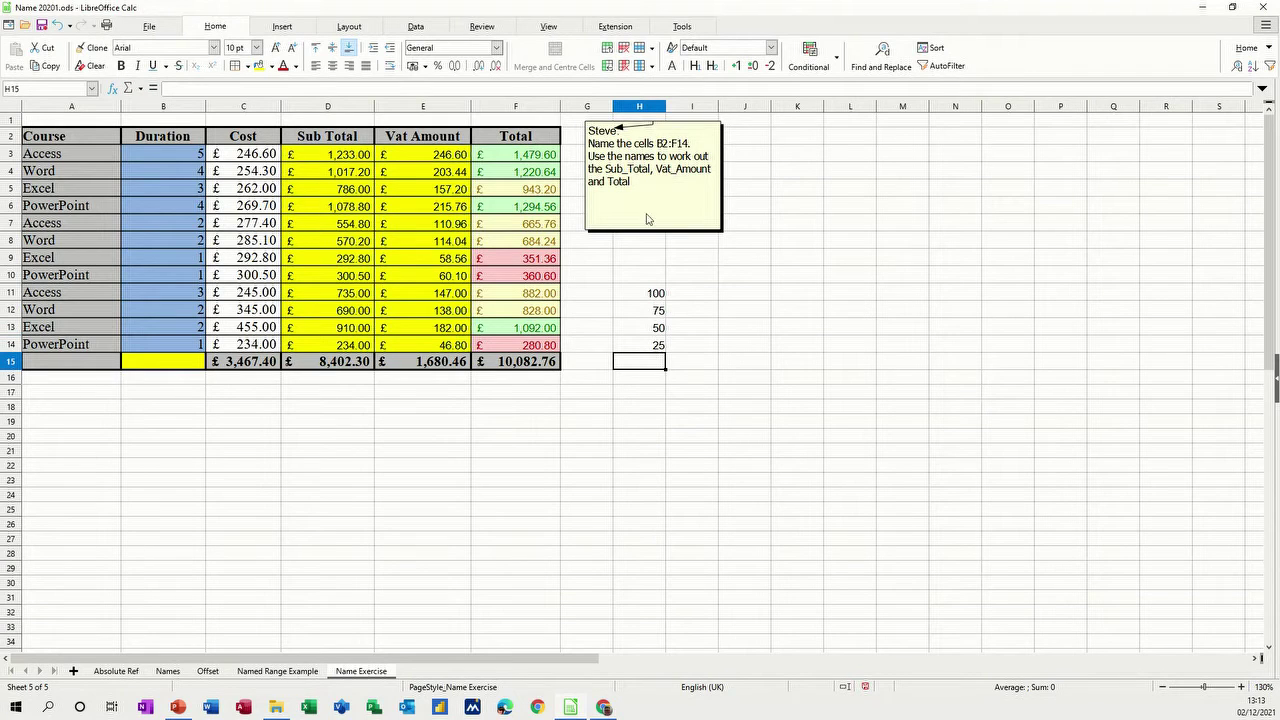
Enter the formula =H11 in cell I11 and fill it down to I14.
click(689, 295)
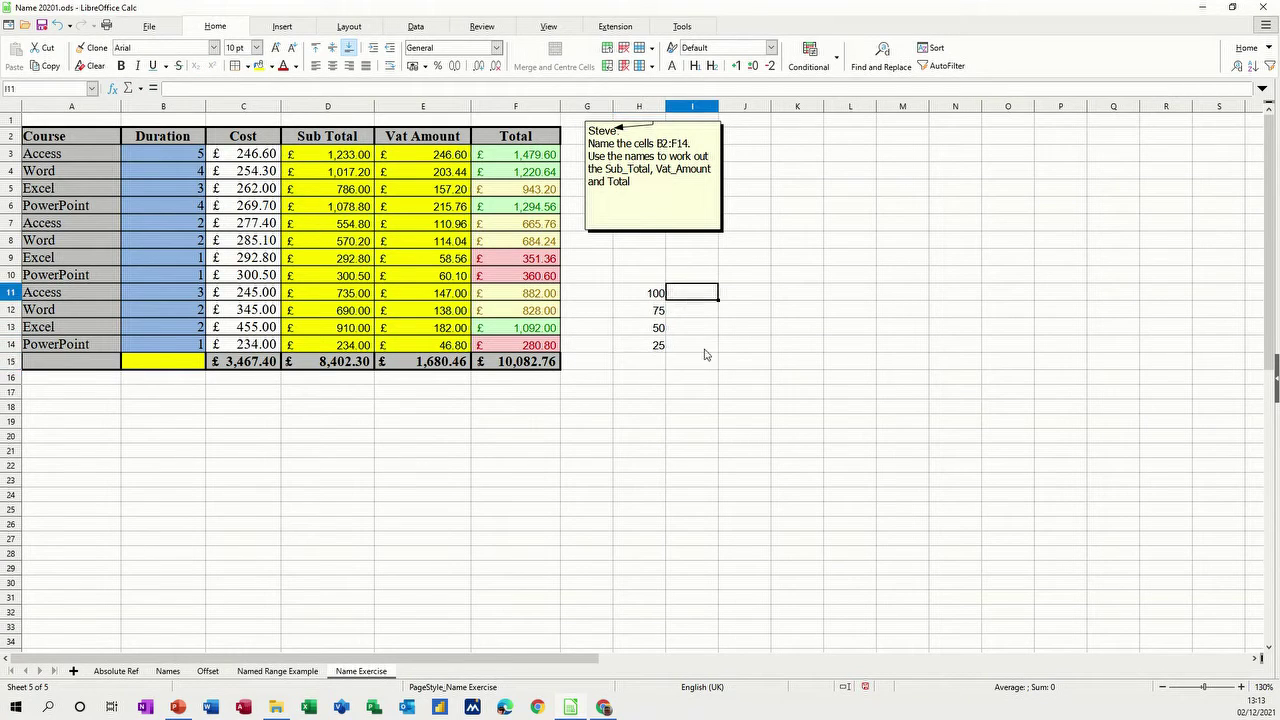
text(=)
click(645, 296)
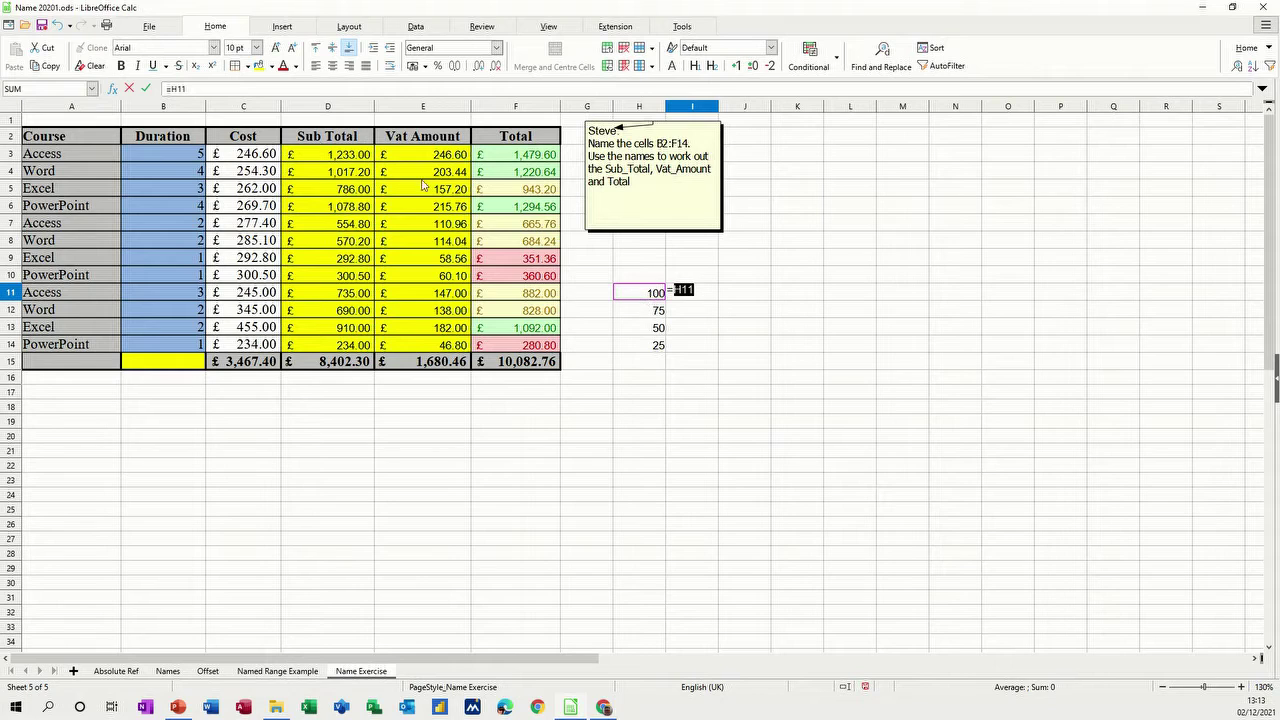
click(146, 88)
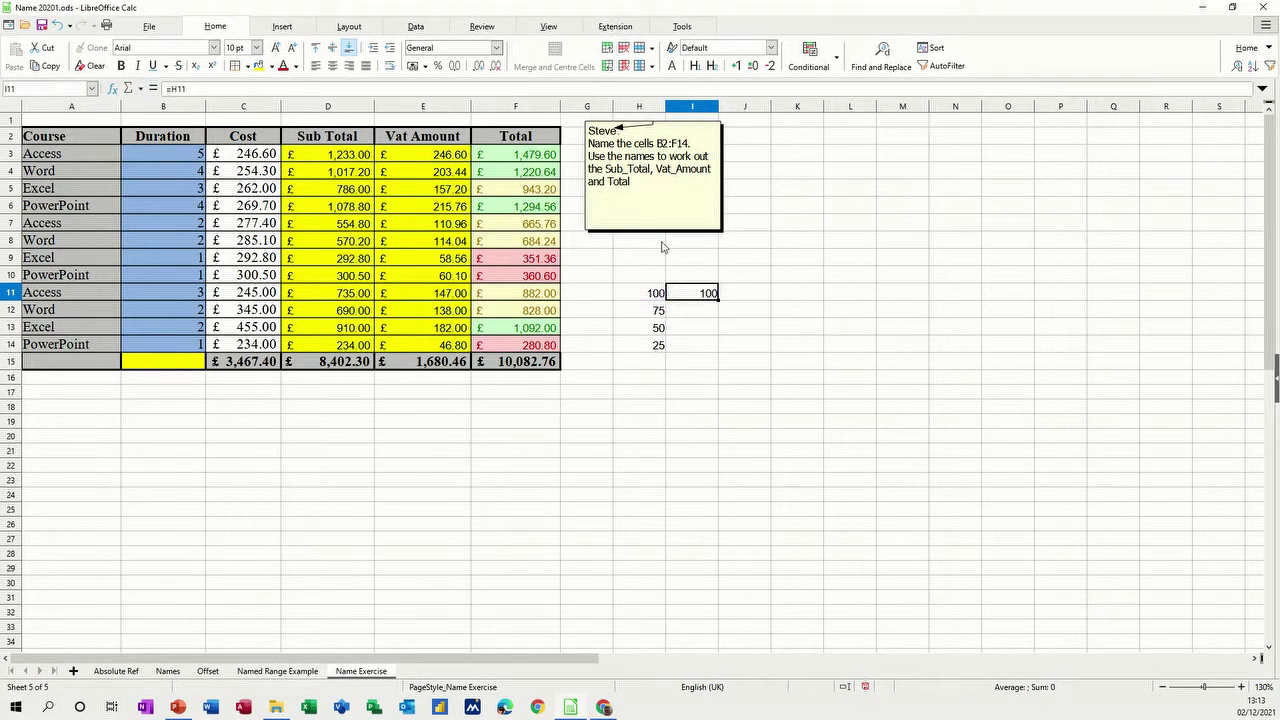
double_click(720, 300)
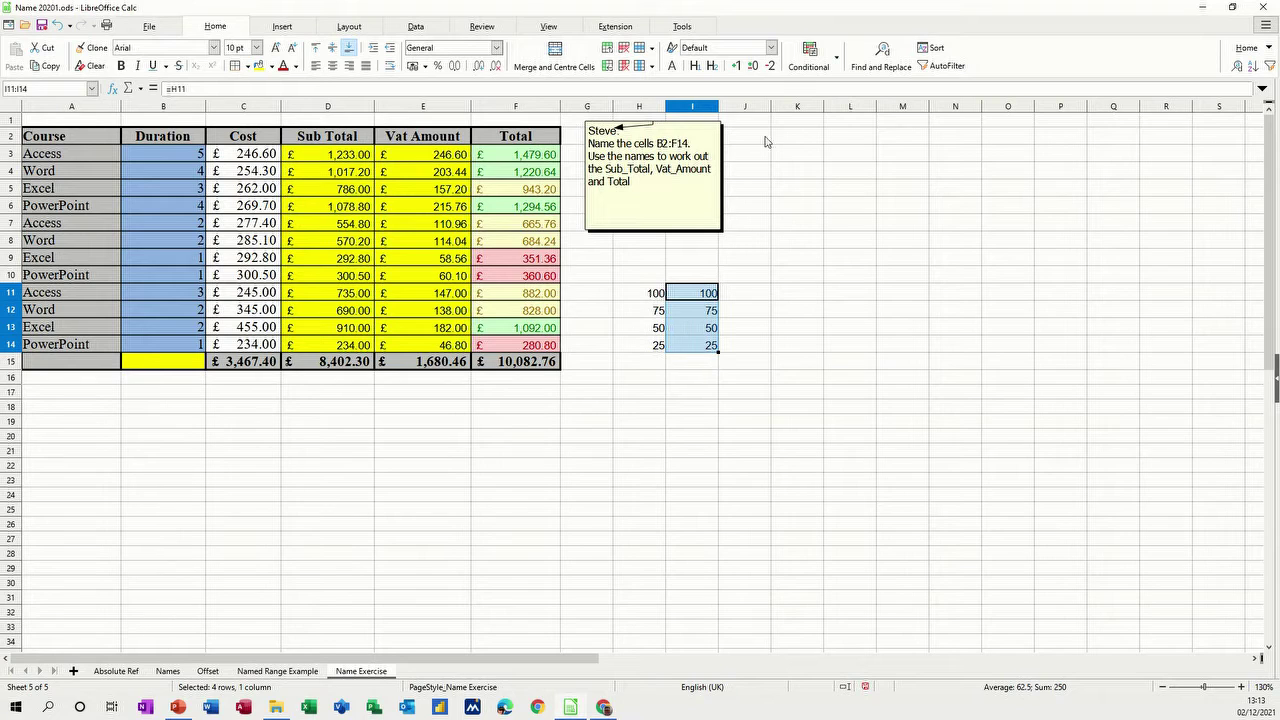
Apply data bar conditional formatting to I11:I14 with automatic minimum and maximum.
click(839, 62)
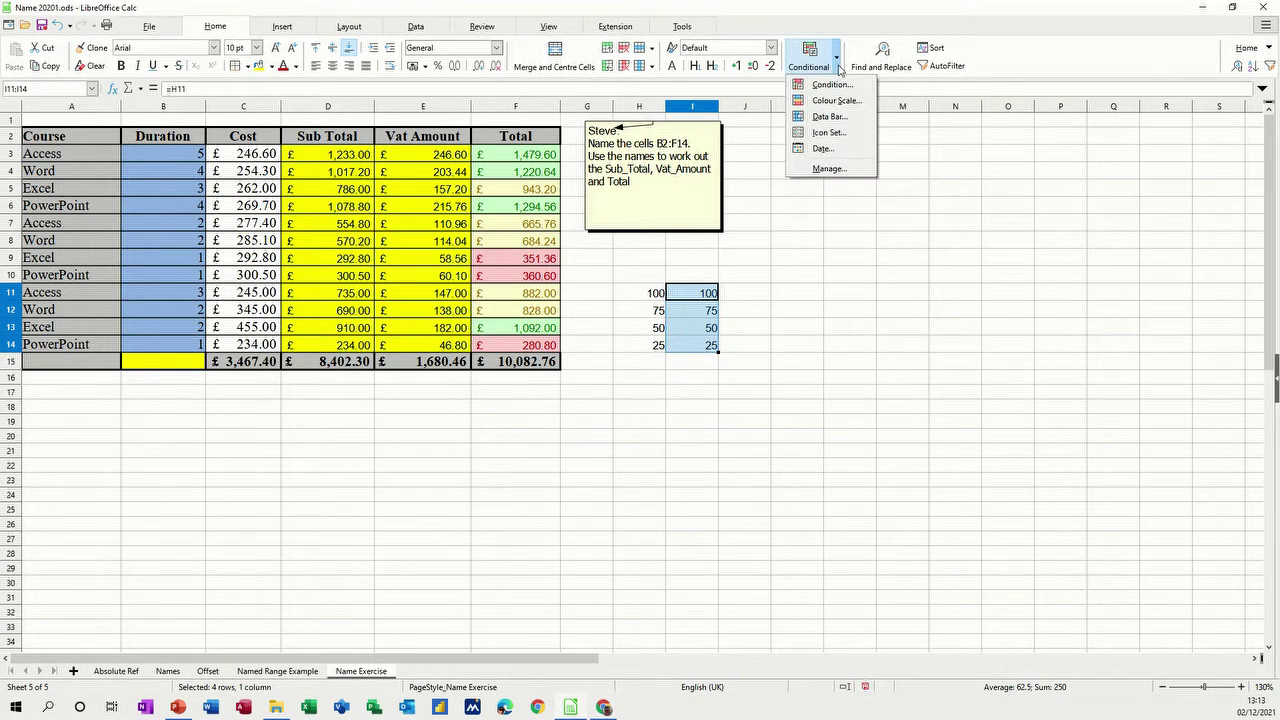
click(829, 117)
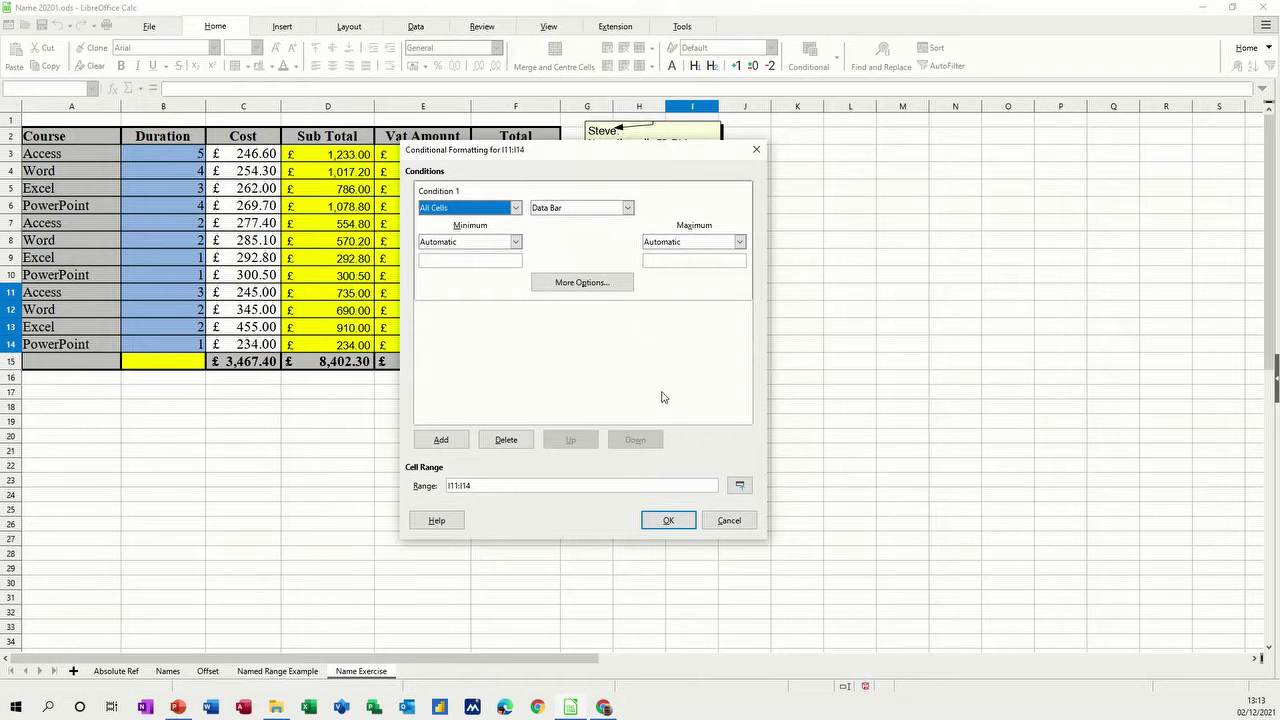
click(668, 520)
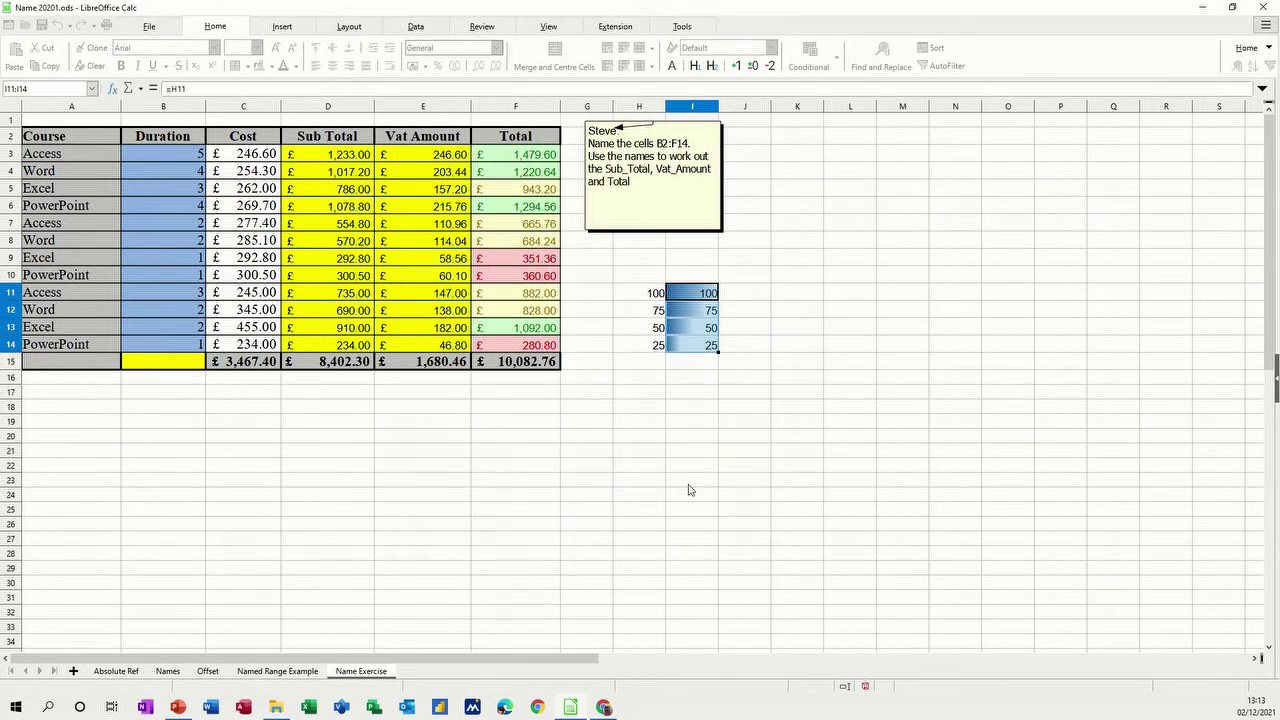
click(760, 328)
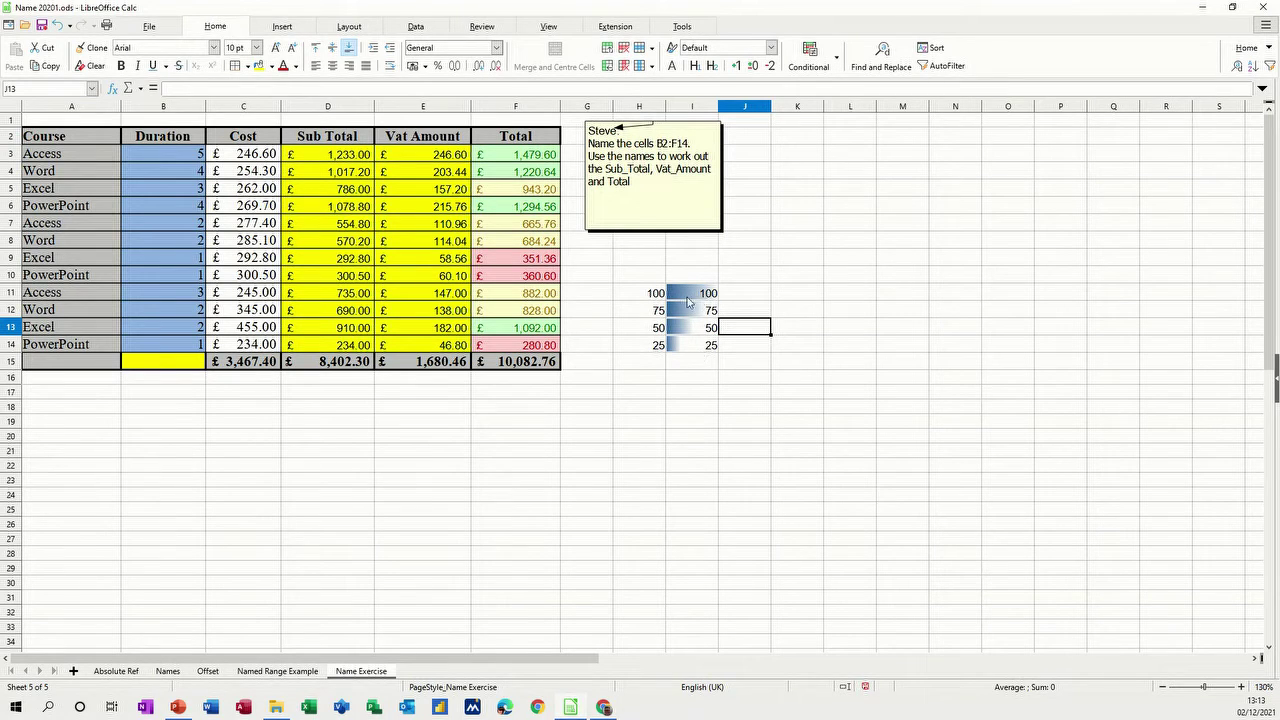
Test the data bars by overwriting cell I11 with the value 50.
click(688, 295)
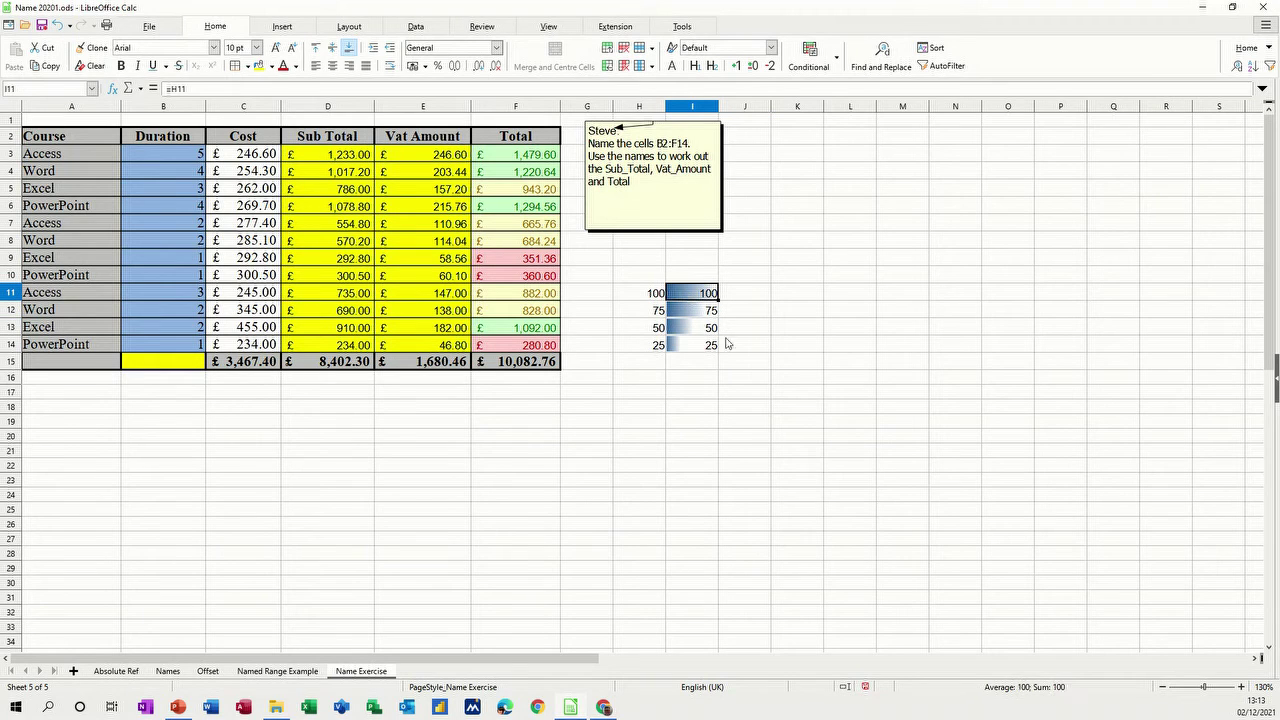
text(50)
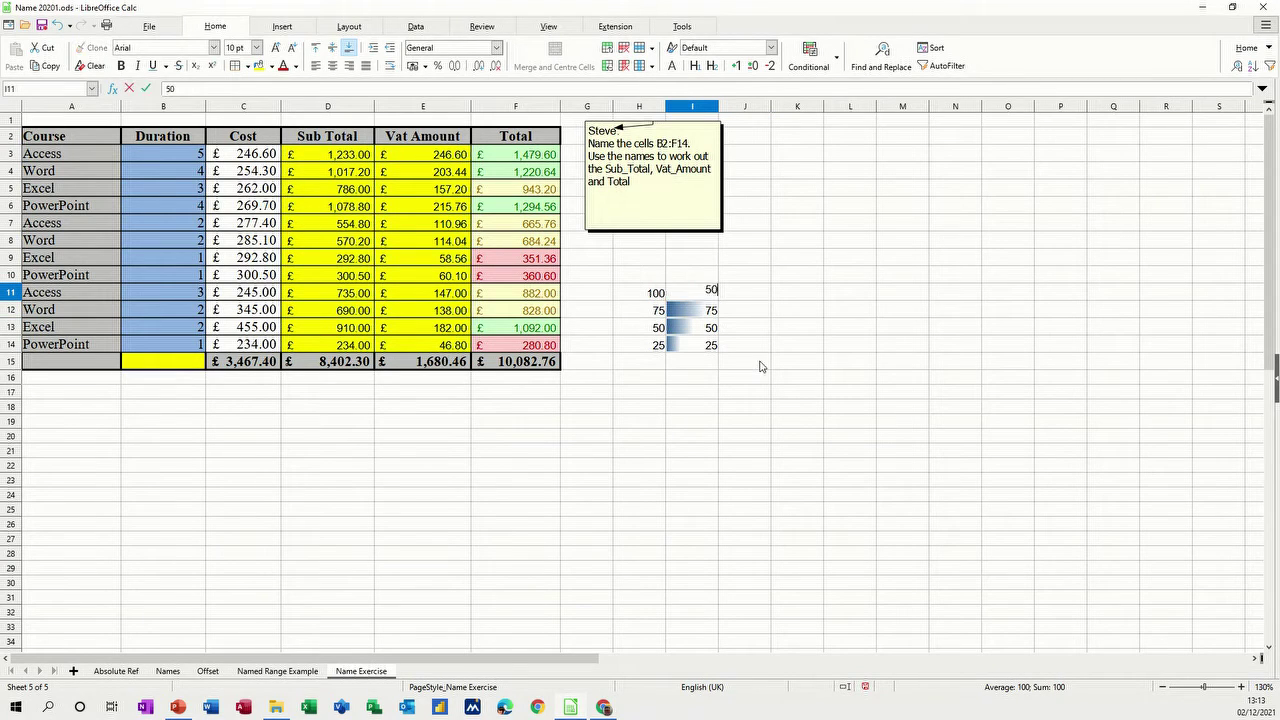
click(748, 362)
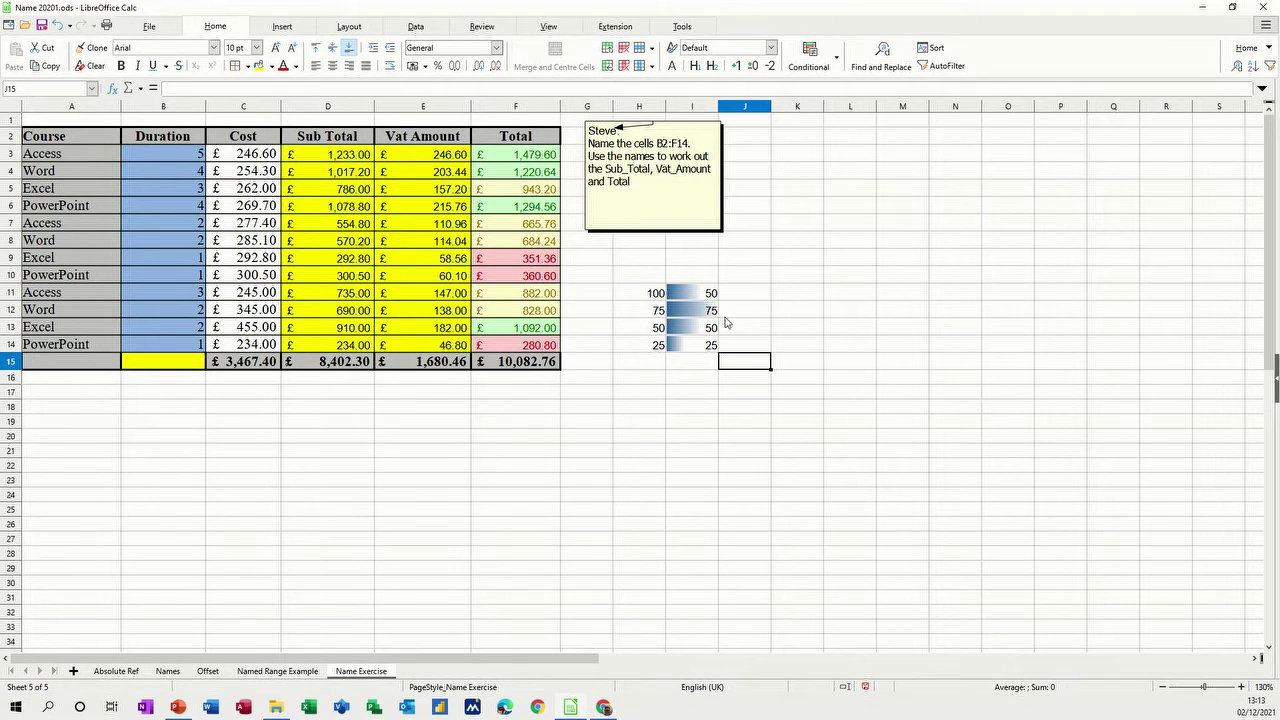
Edit the data bar format on I11:I14 so that it displays the bar only.
drag(695, 297, 708, 346)
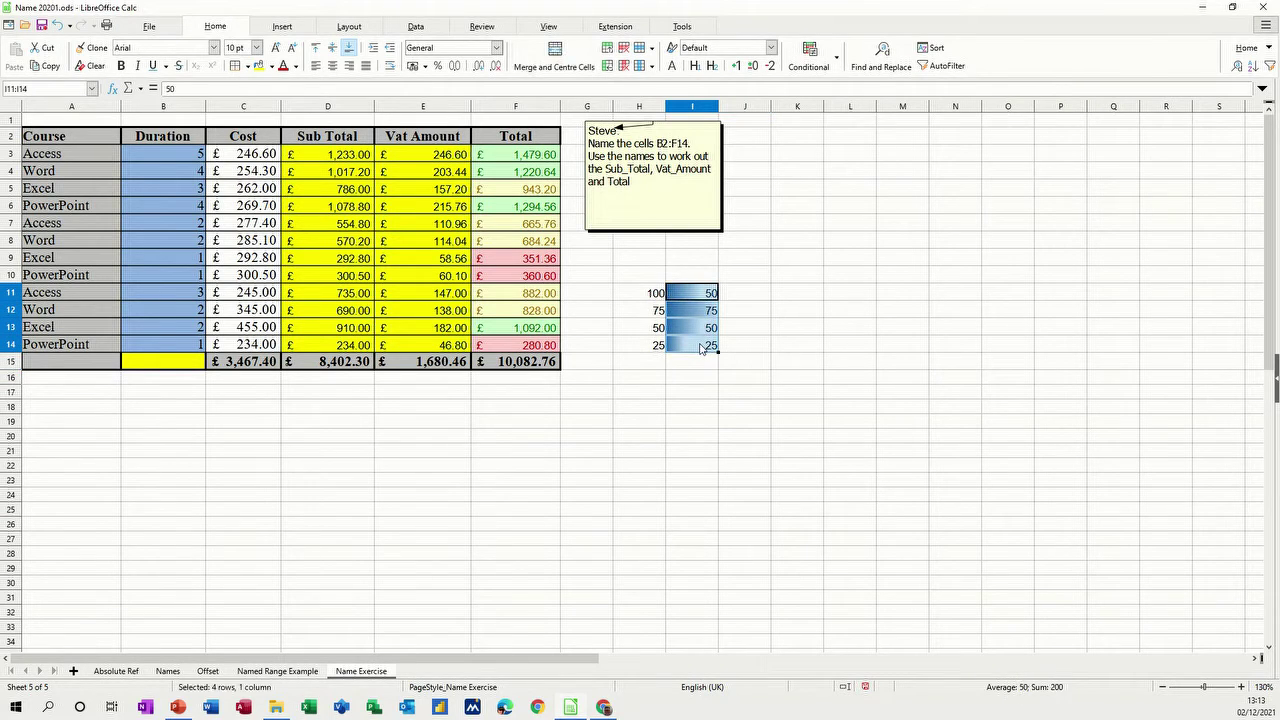
click(836, 60)
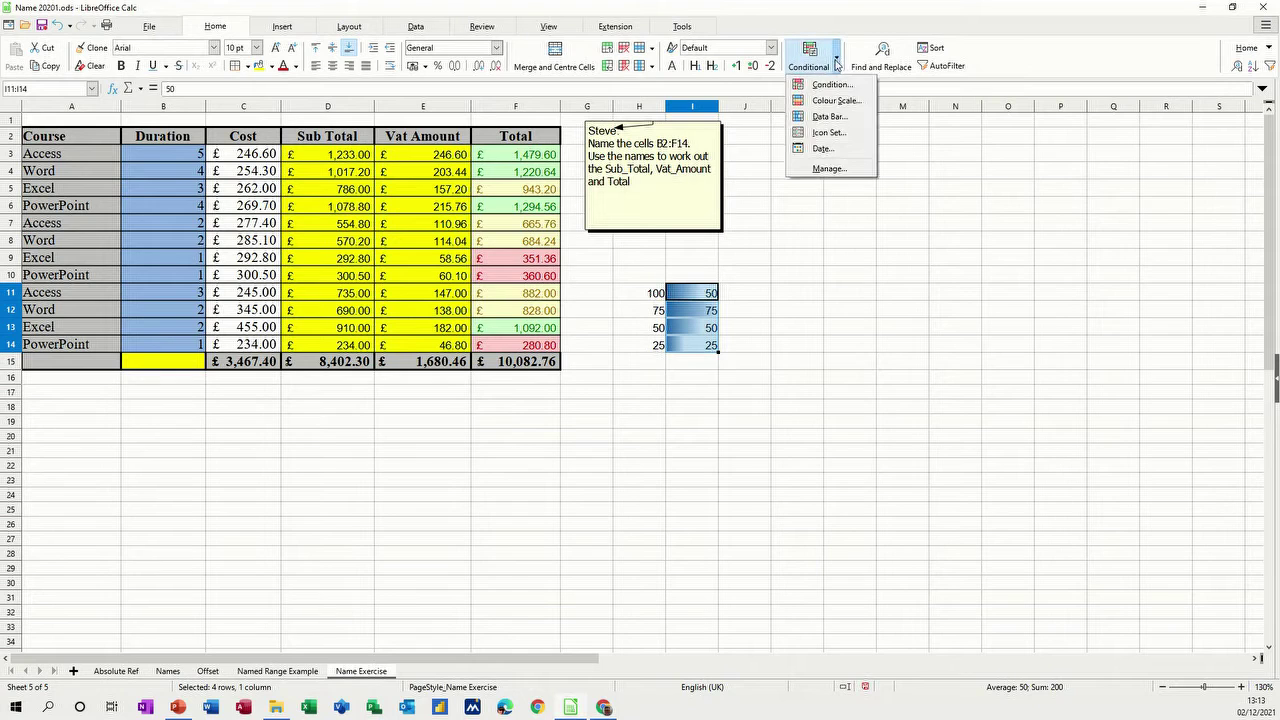
click(830, 169)
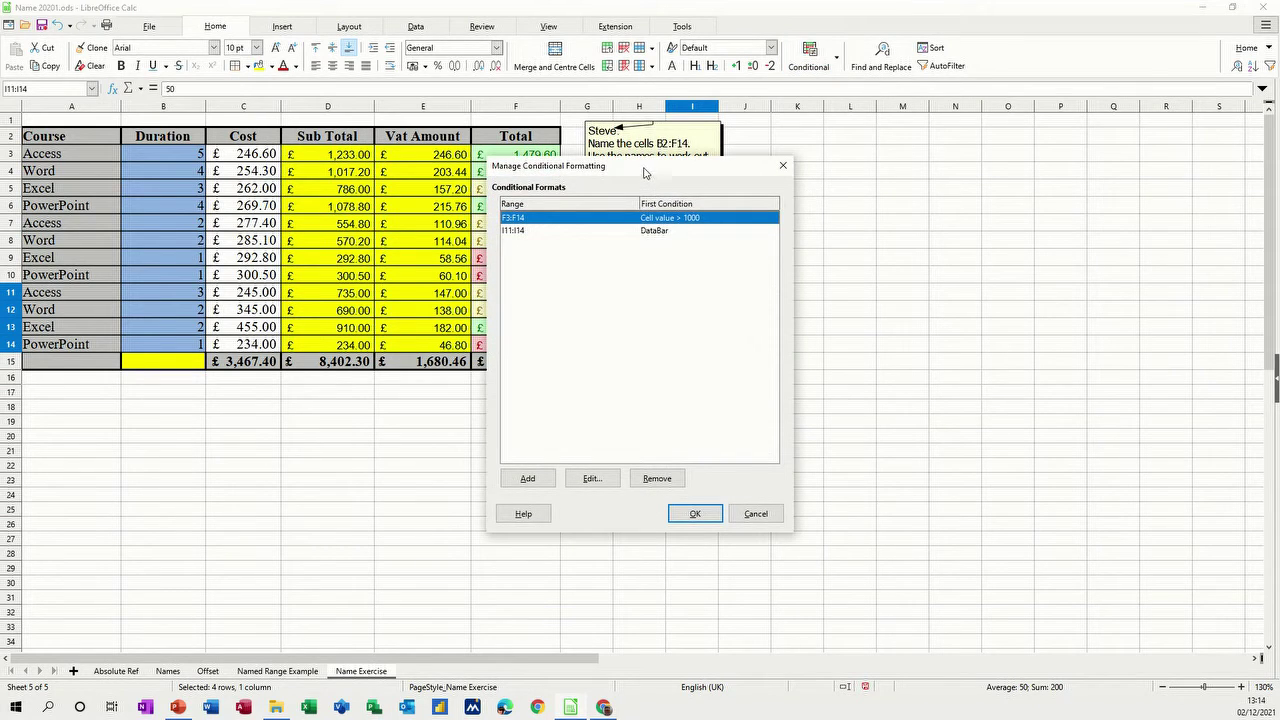
click(601, 232)
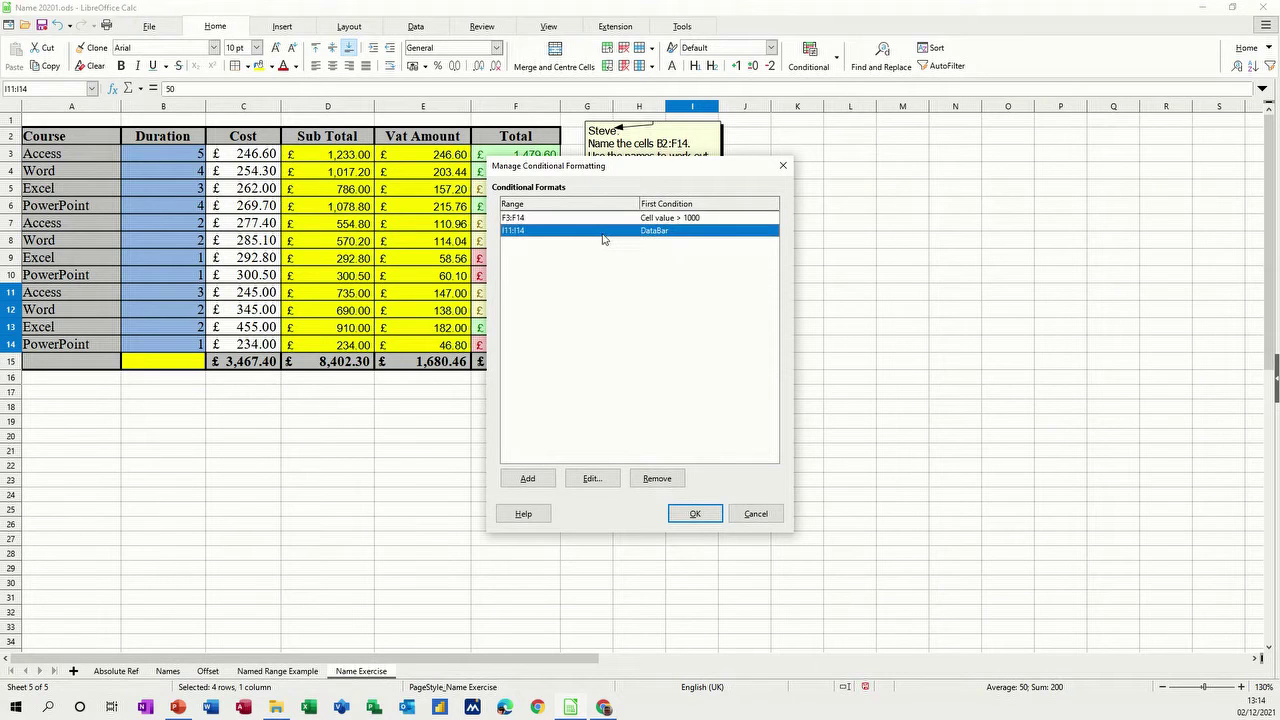
click(600, 480)
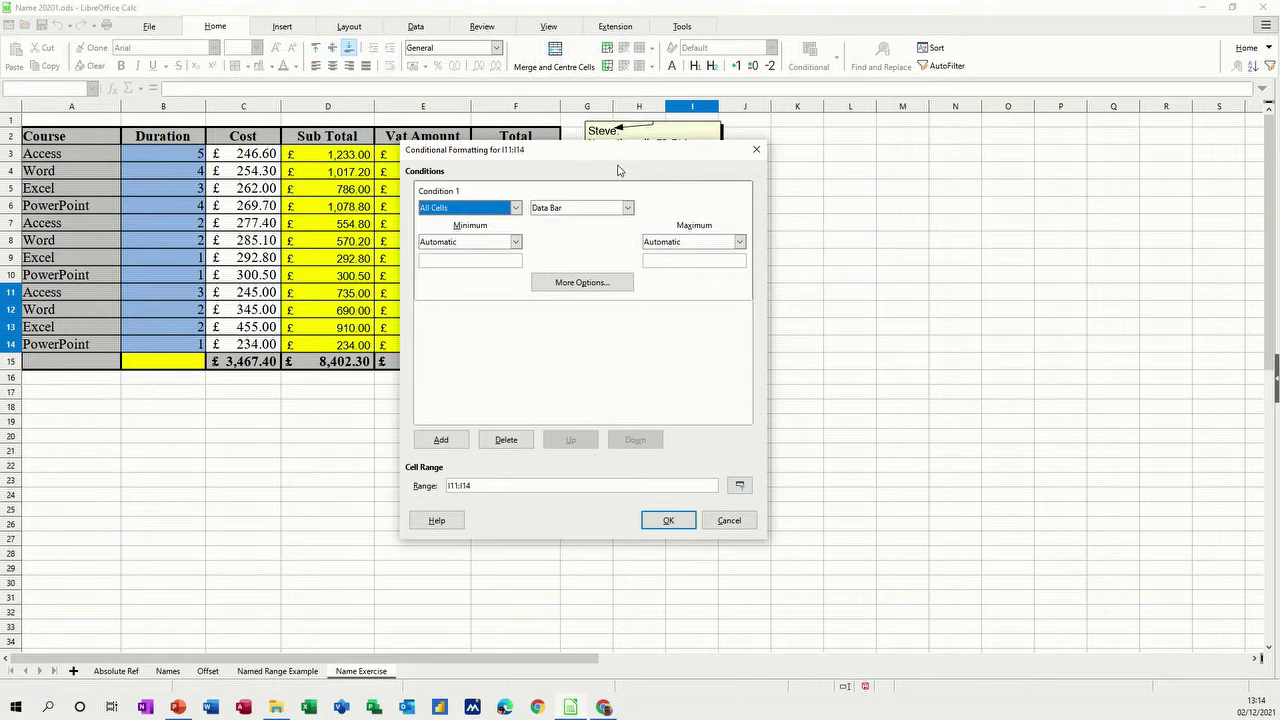
drag(626, 151, 969, 149)
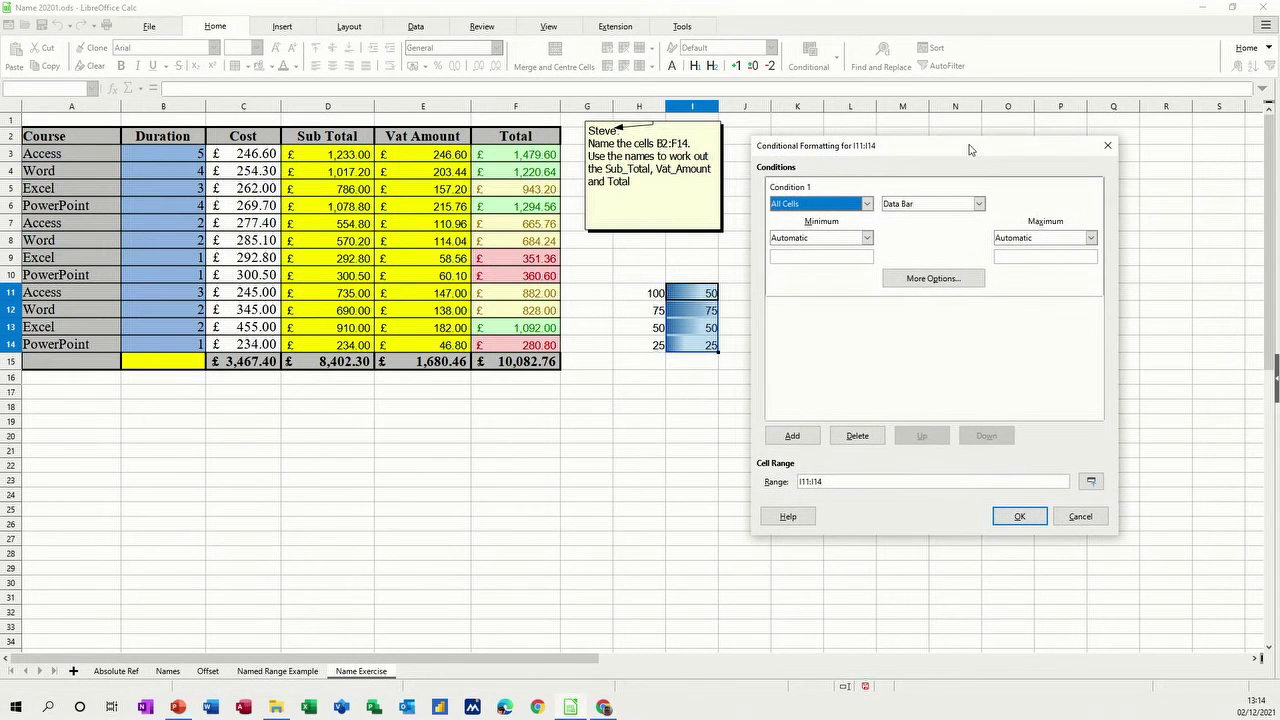
click(938, 285)
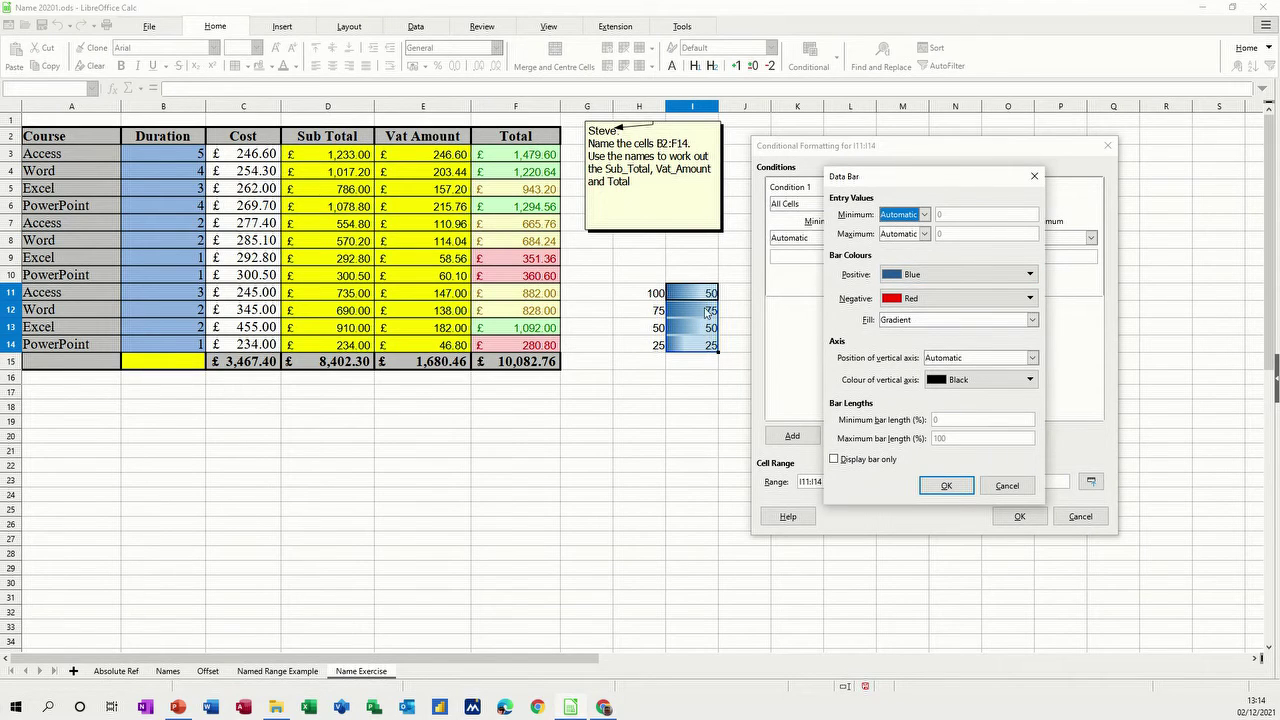
click(834, 460)
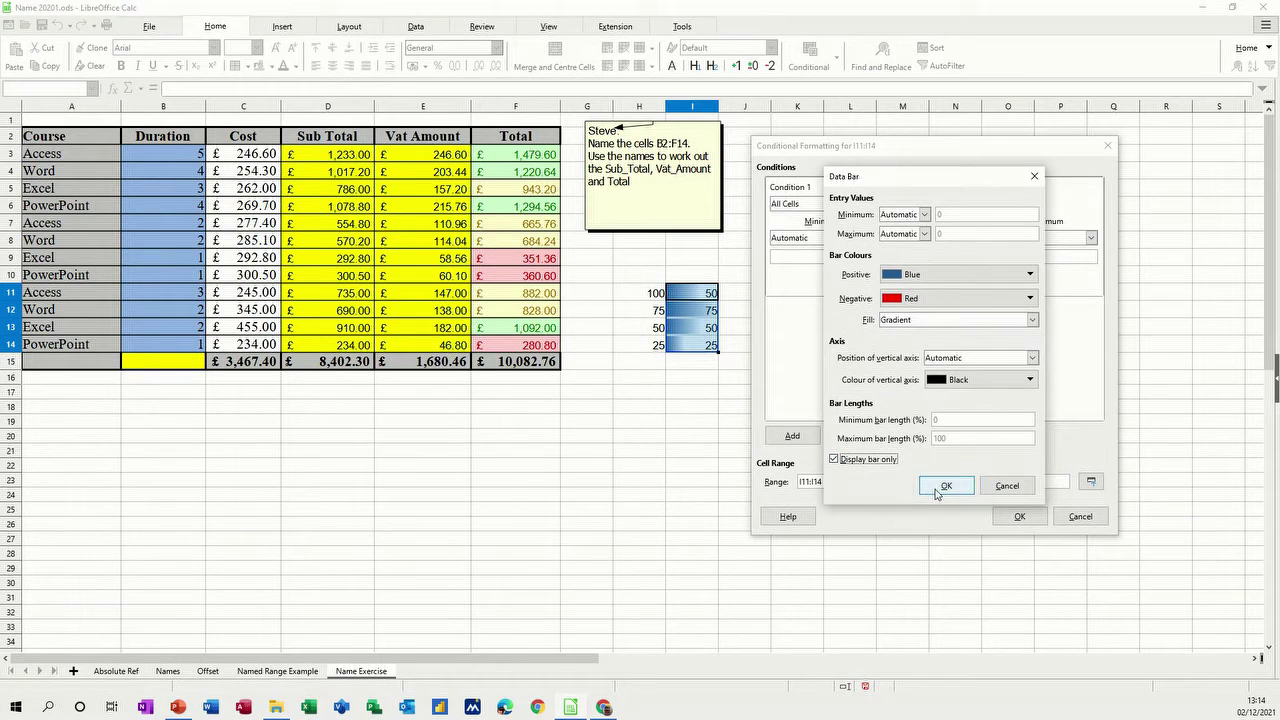
click(944, 486)
Set the I11:I14 data bar minimum to value 0 and maximum to value 100, and apply the edited format.
click(866, 240)
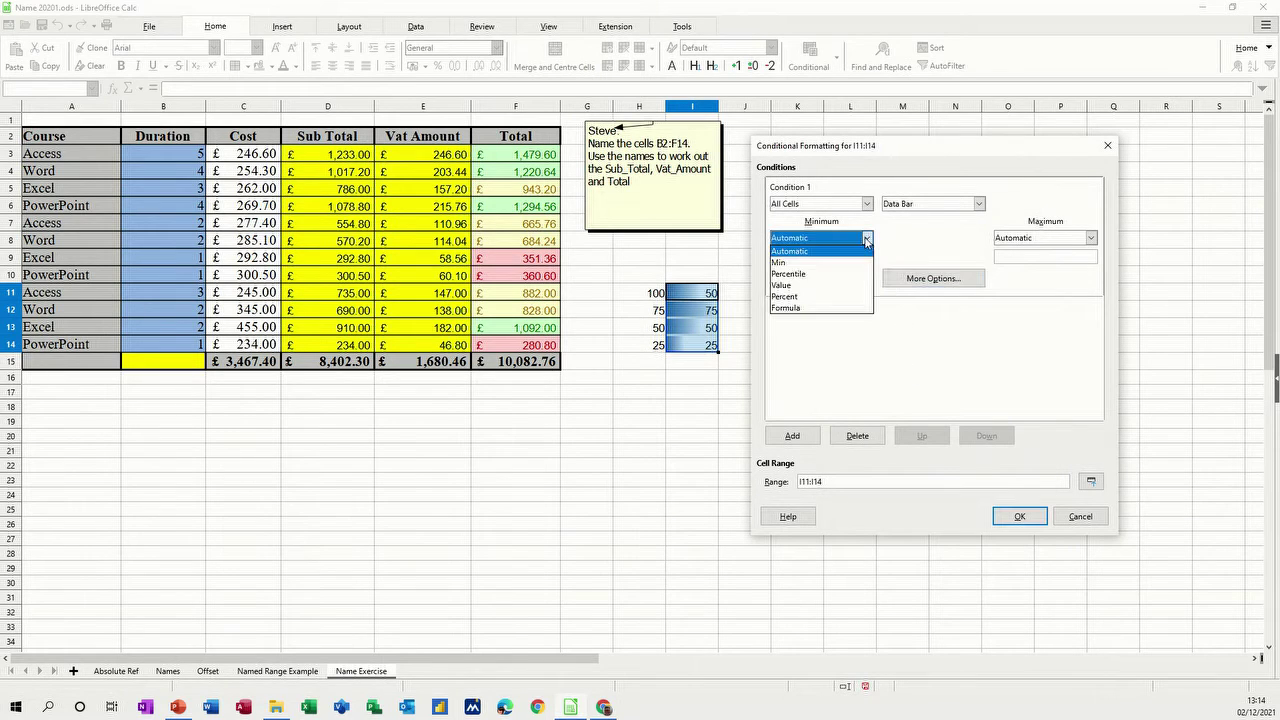
click(812, 285)
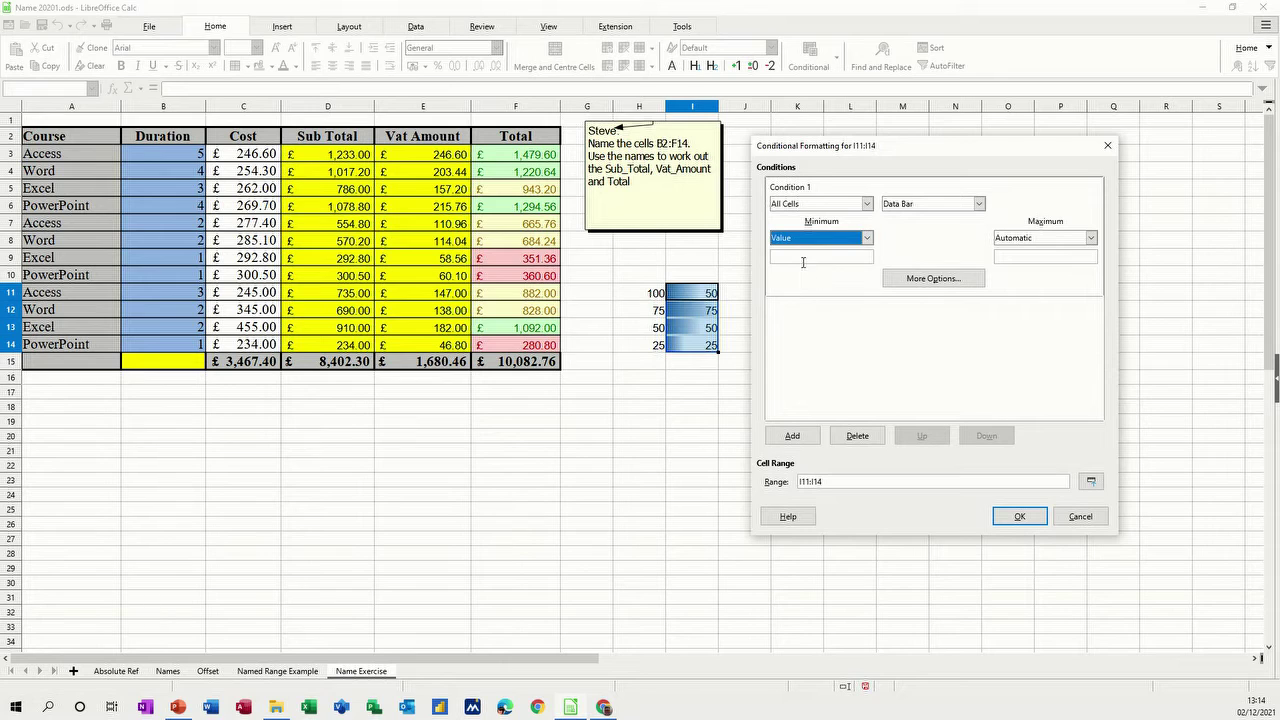
click(802, 259)
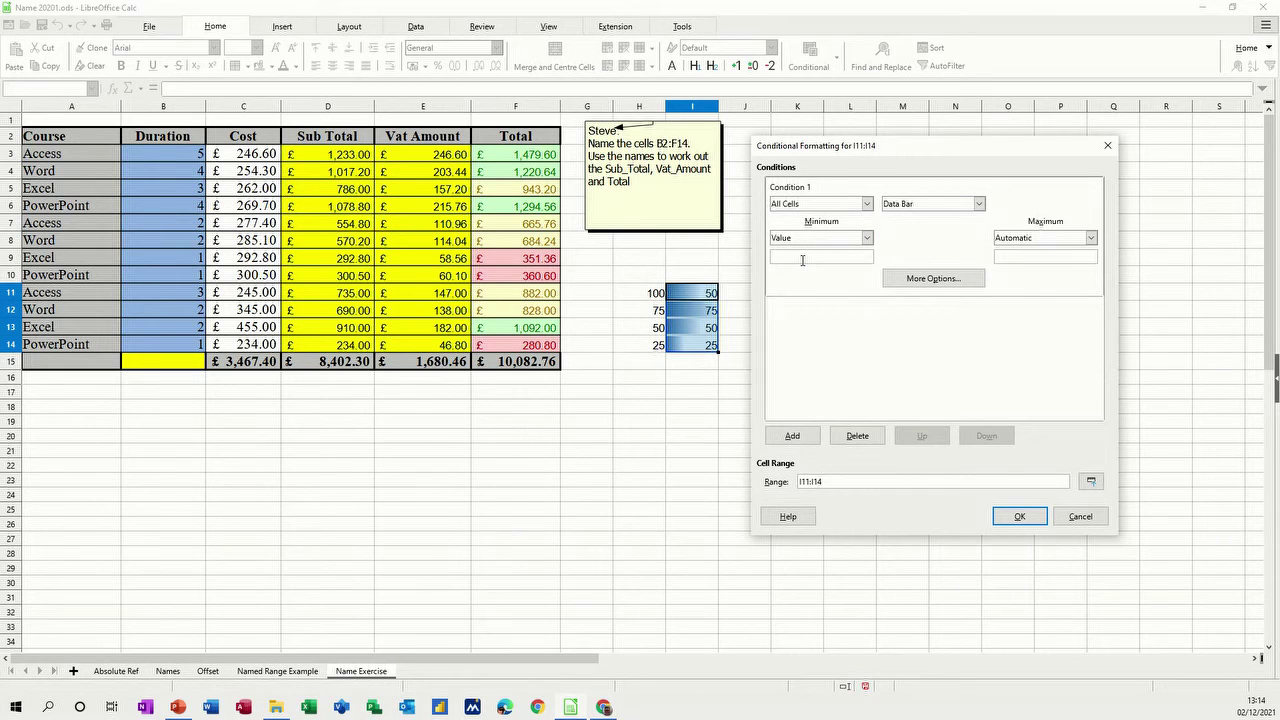
click(1085, 237)
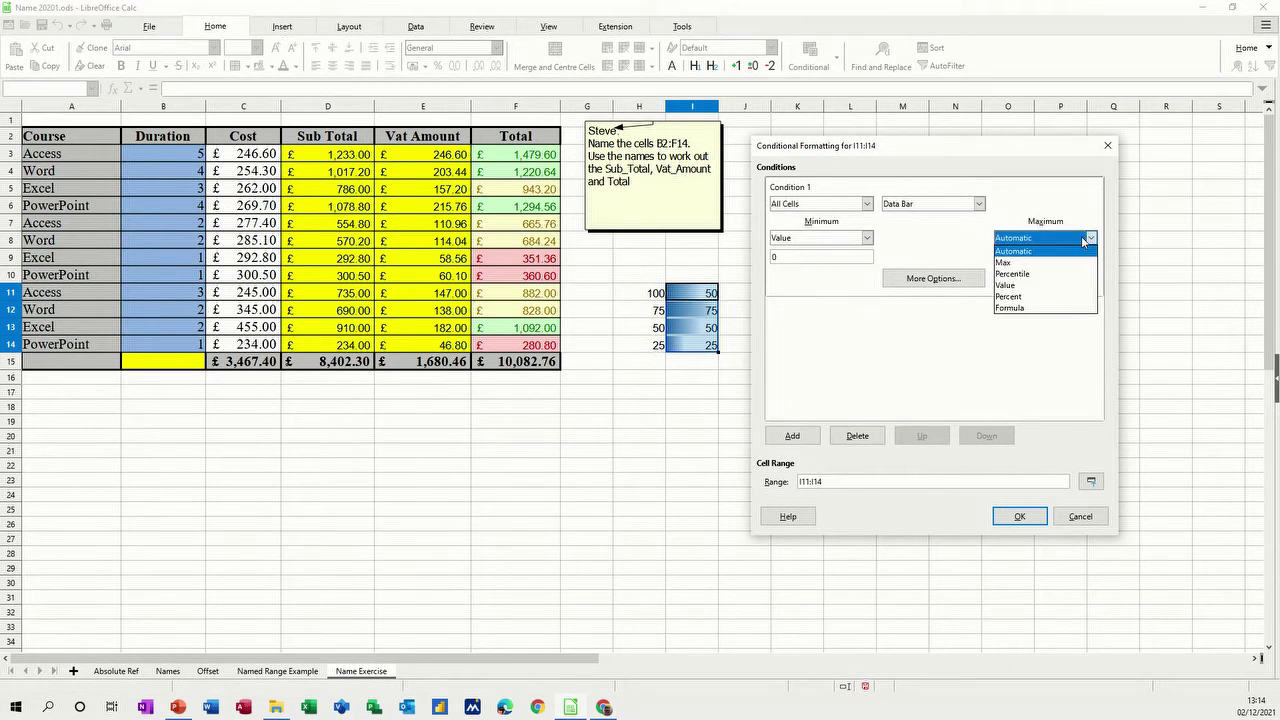
click(1029, 286)
click(1019, 258)
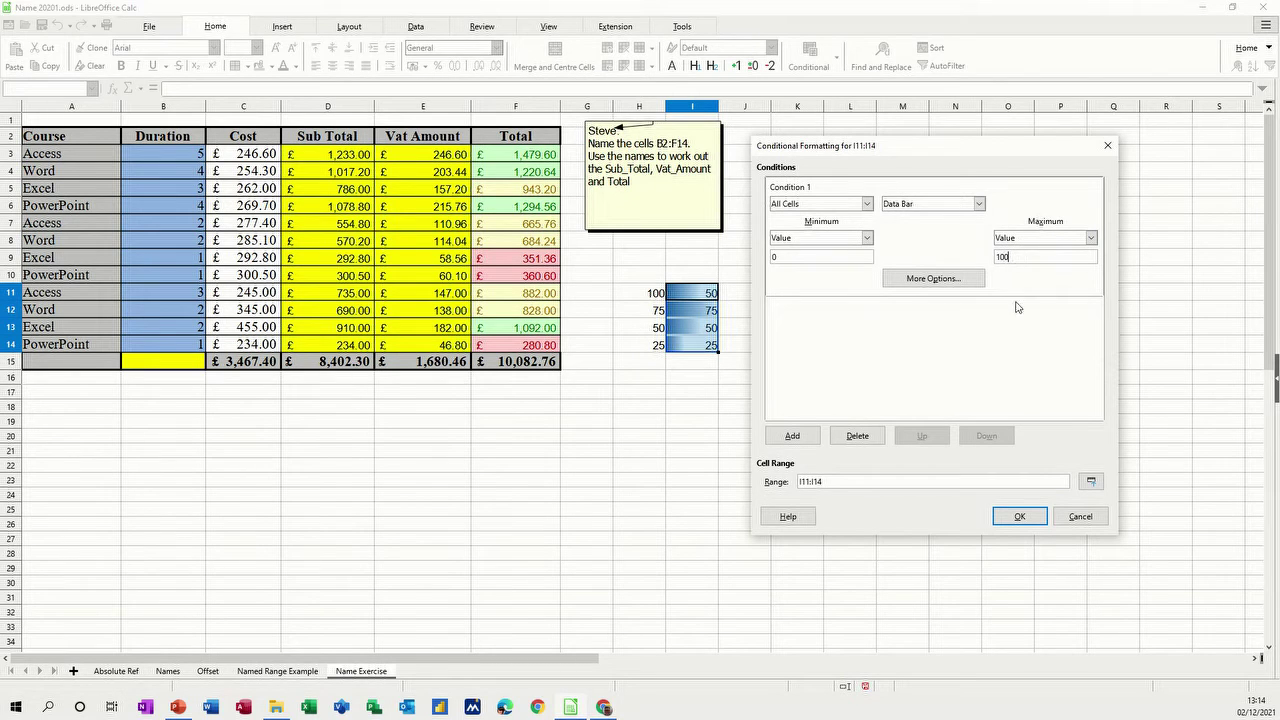
click(1019, 516)
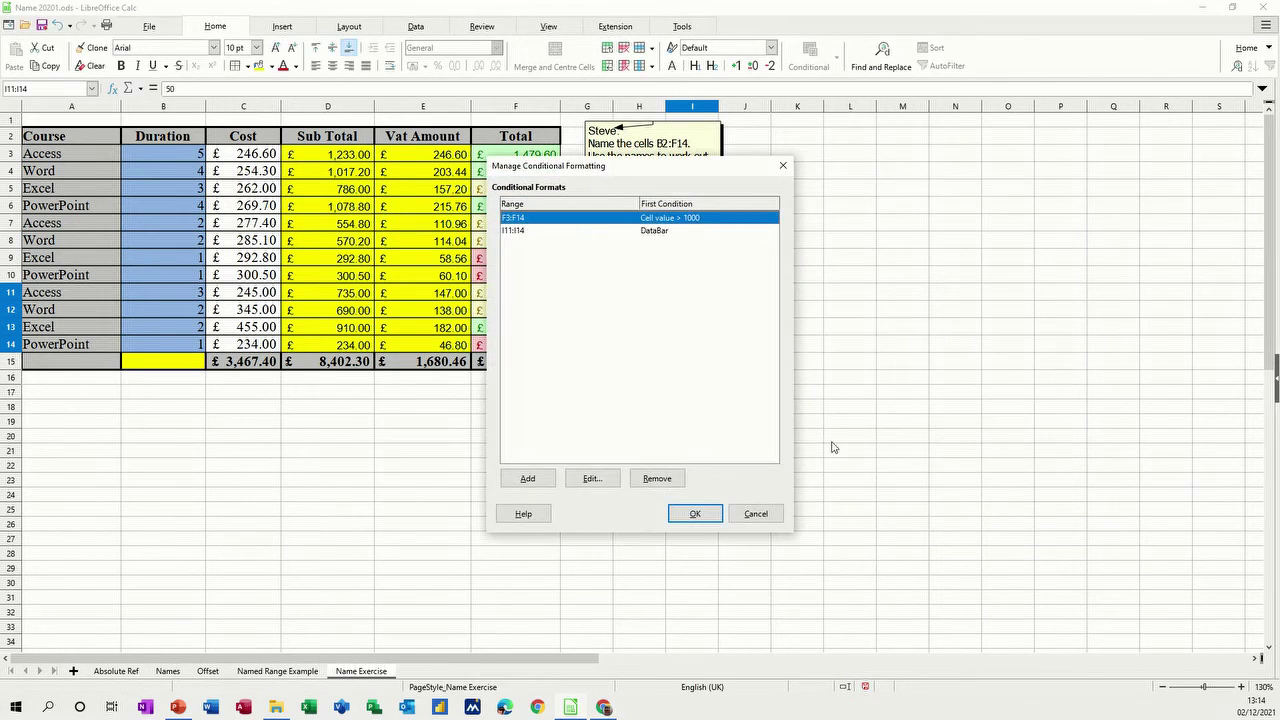
click(695, 514)
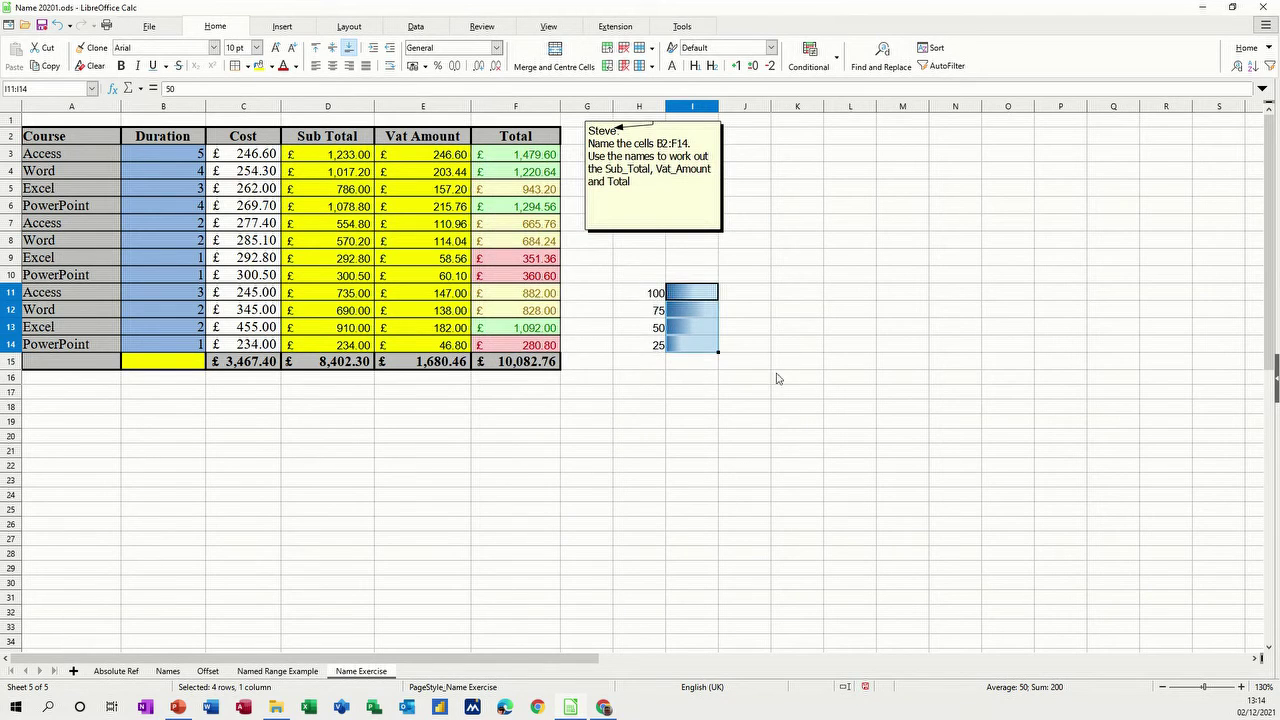
Change cell H11 to 20 and cell H12 to 100.
key(Left)
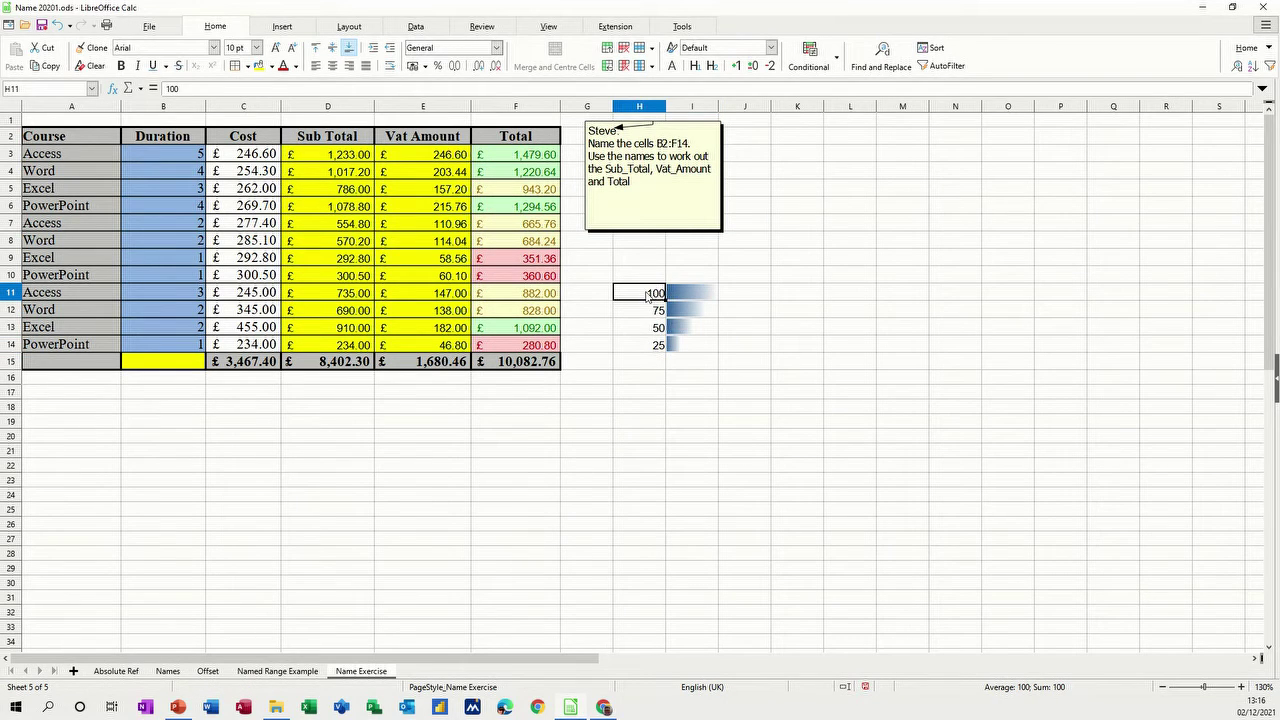
text(20)
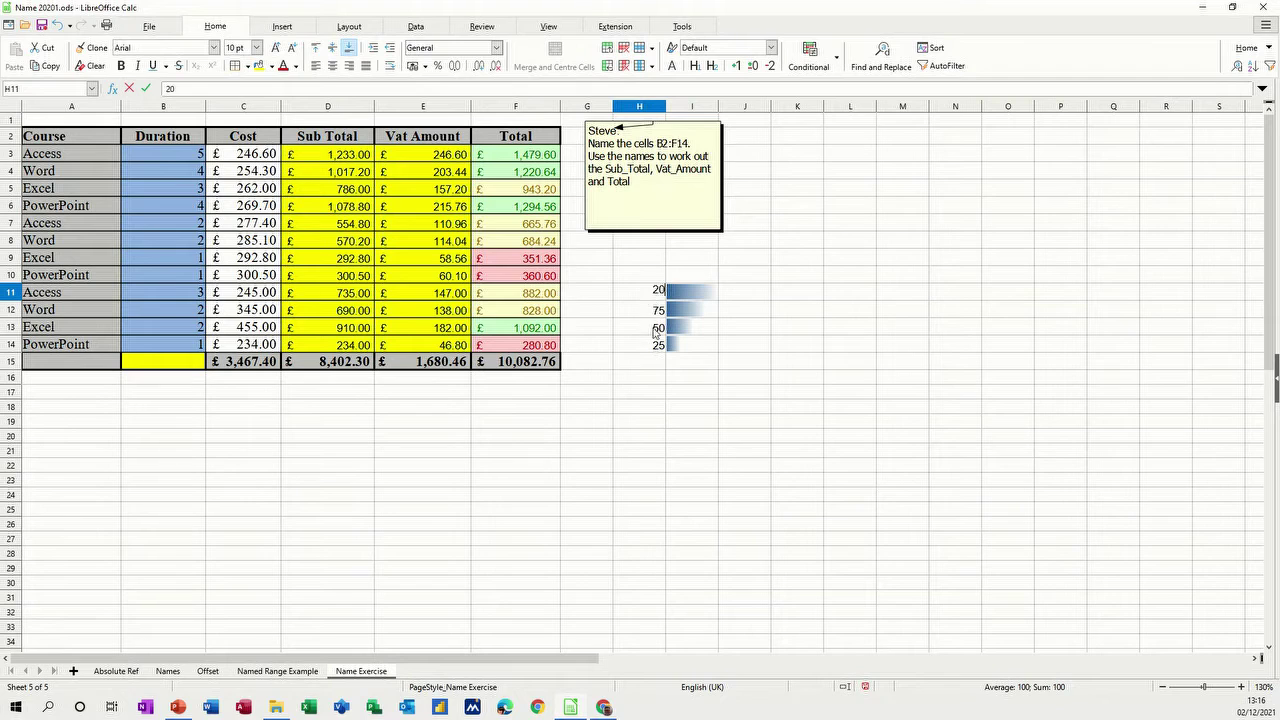
click(630, 347)
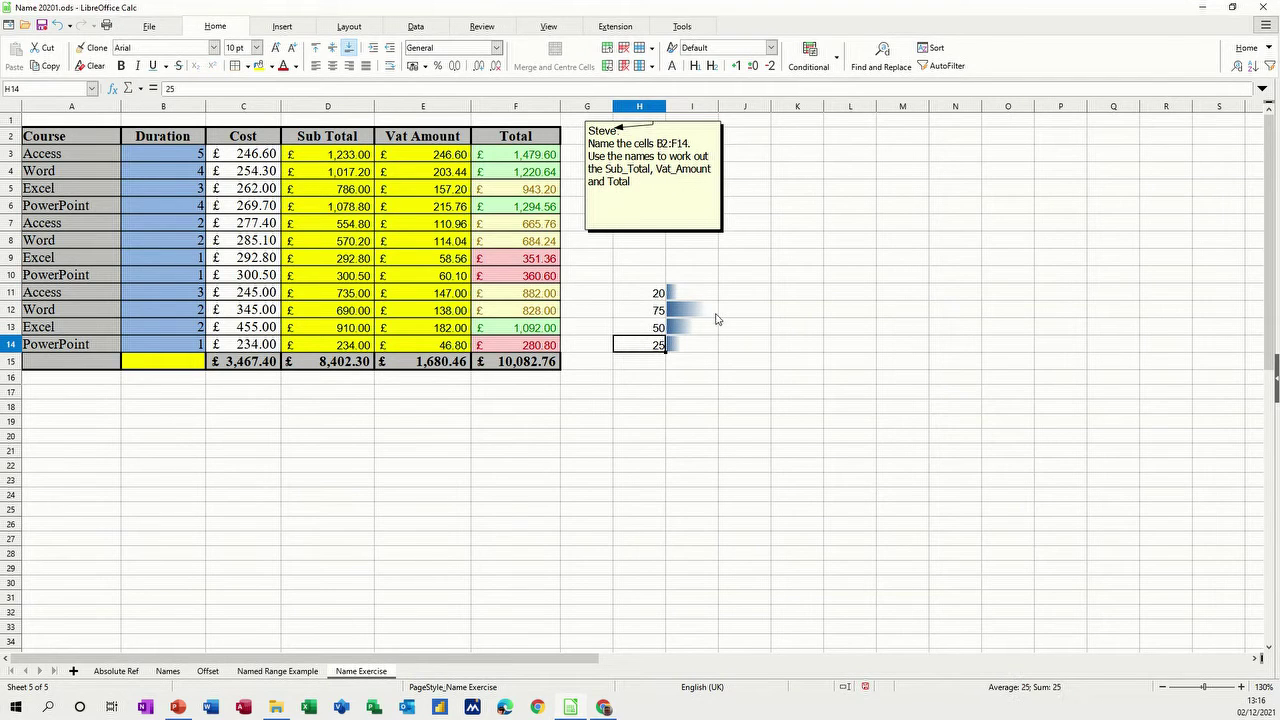
click(640, 314)
text(10)
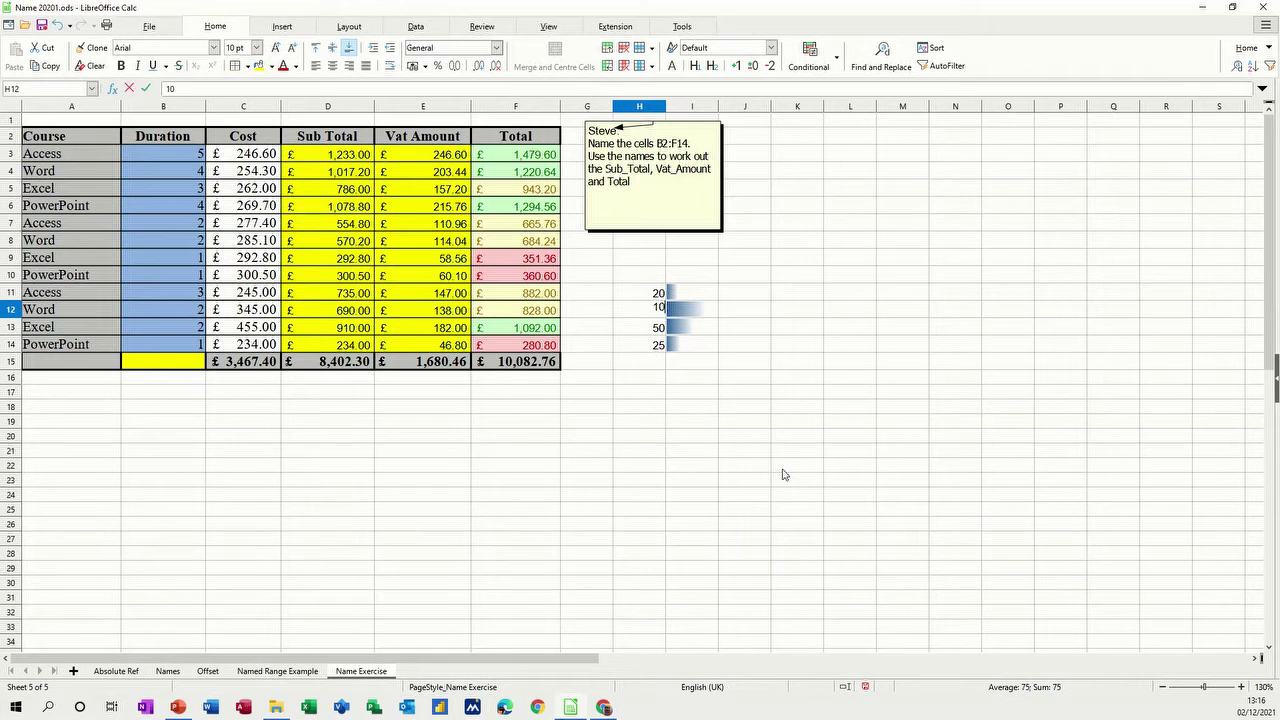
text(0)
click(762, 470)
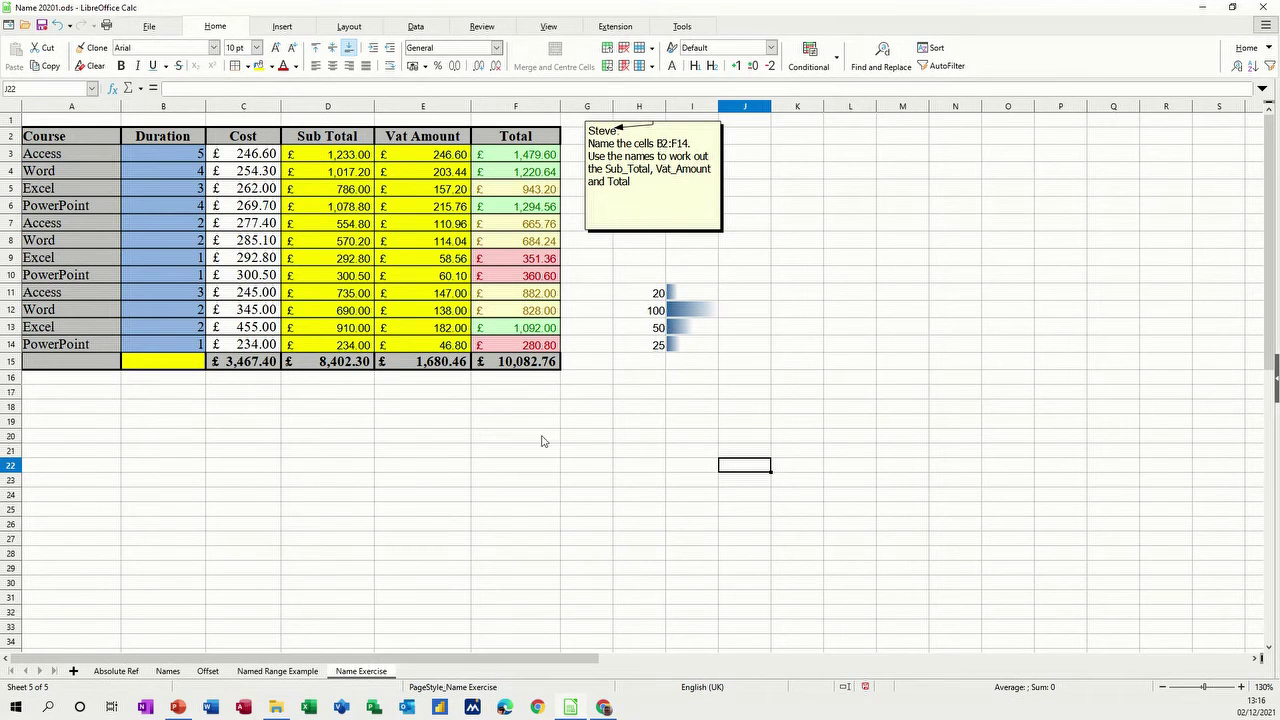
Highlight cell A20 in yellow and enter the formula =TODAY() in it.
click(45, 438)
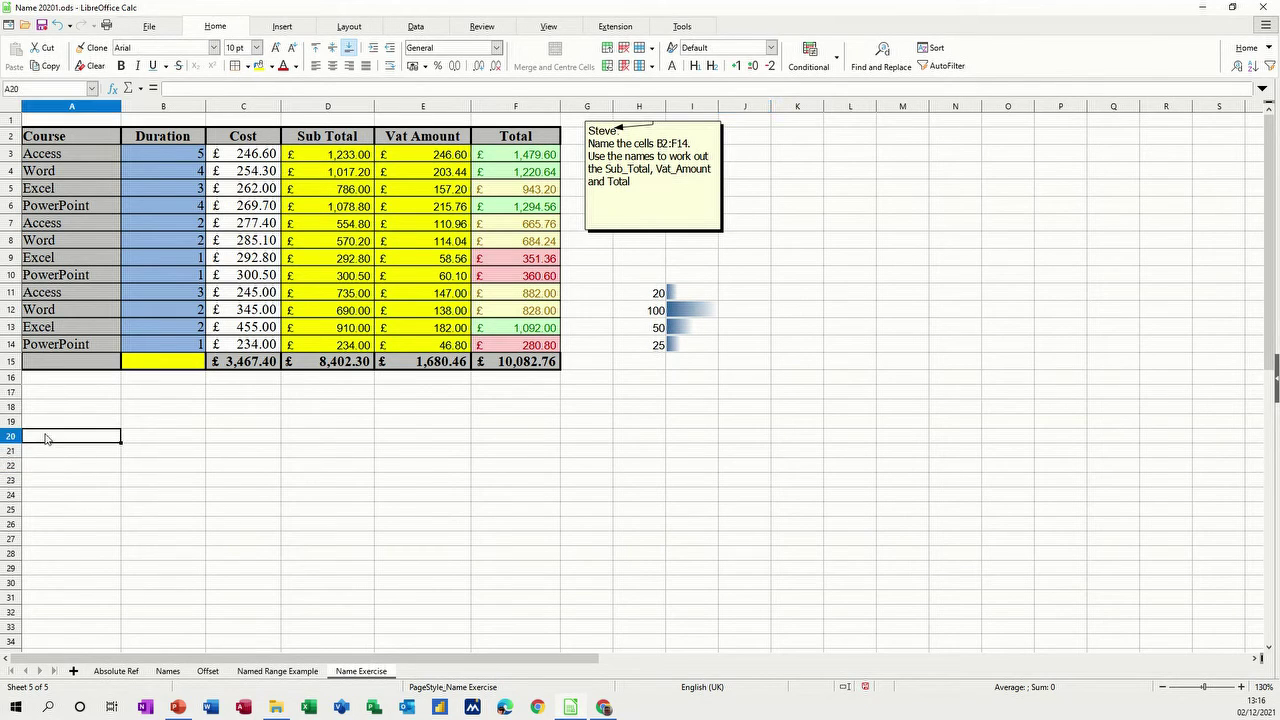
click(258, 66)
text(=tod)
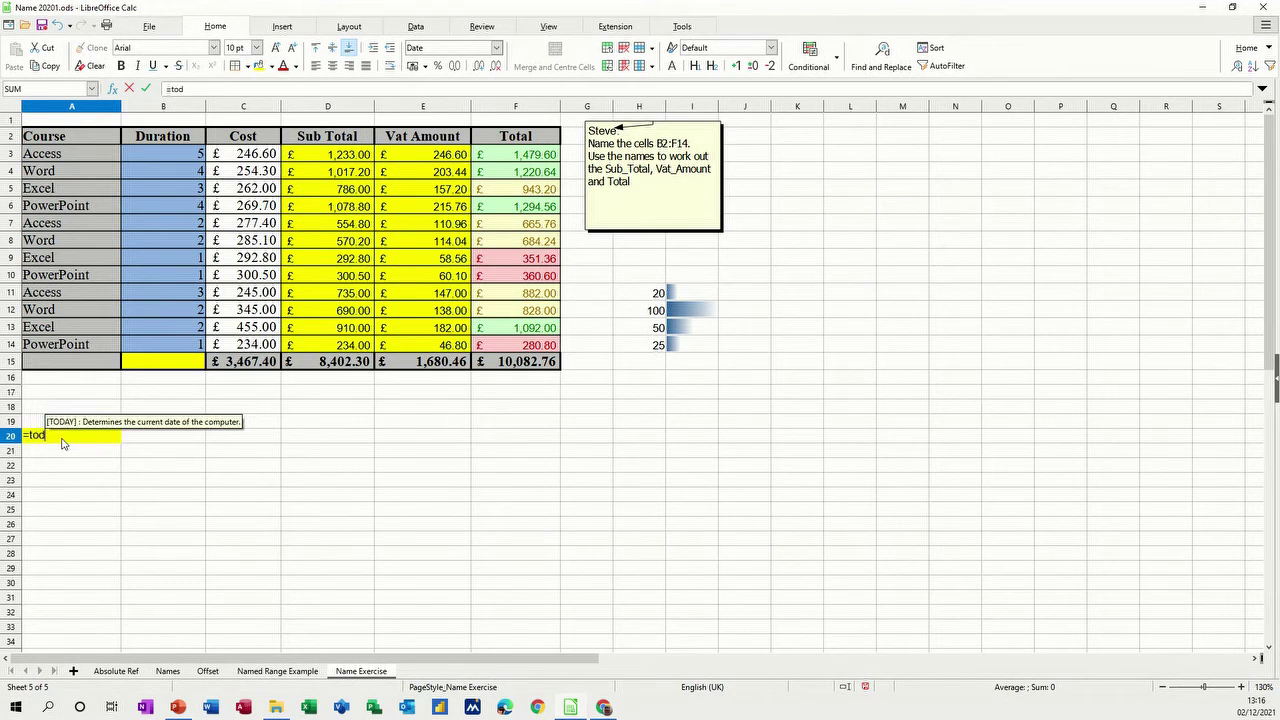
text(ay())
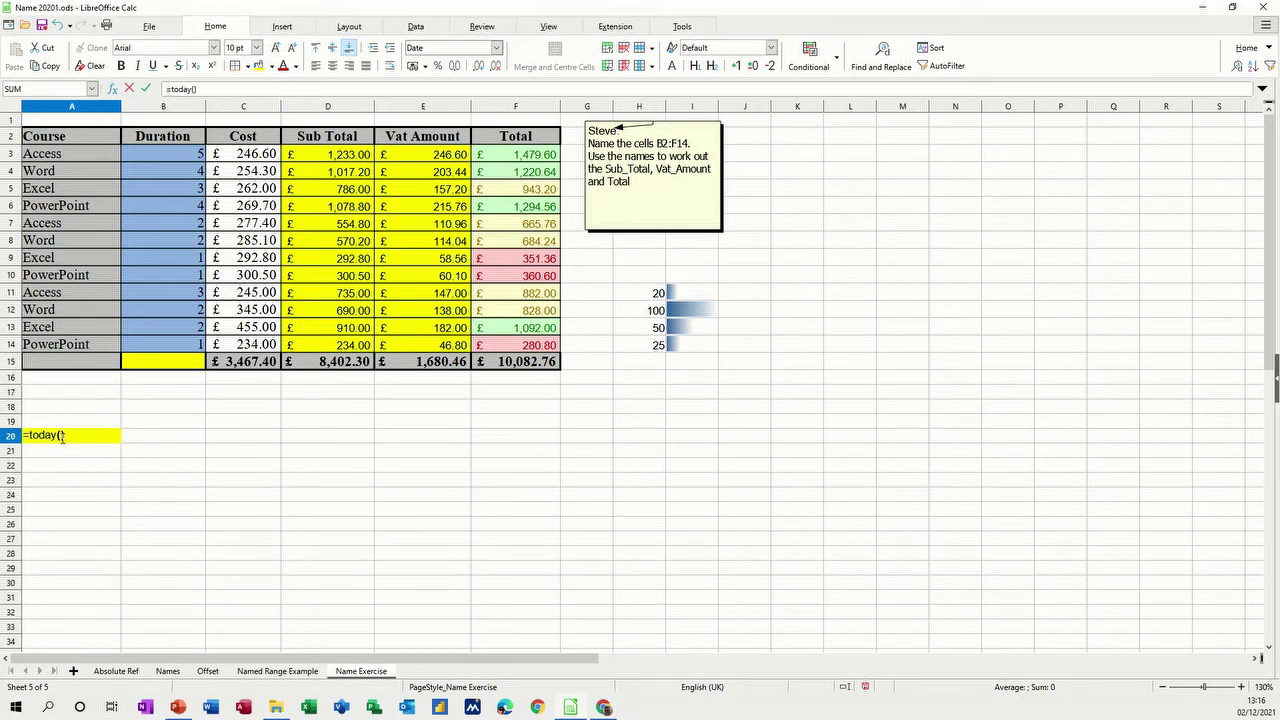
key(Return)
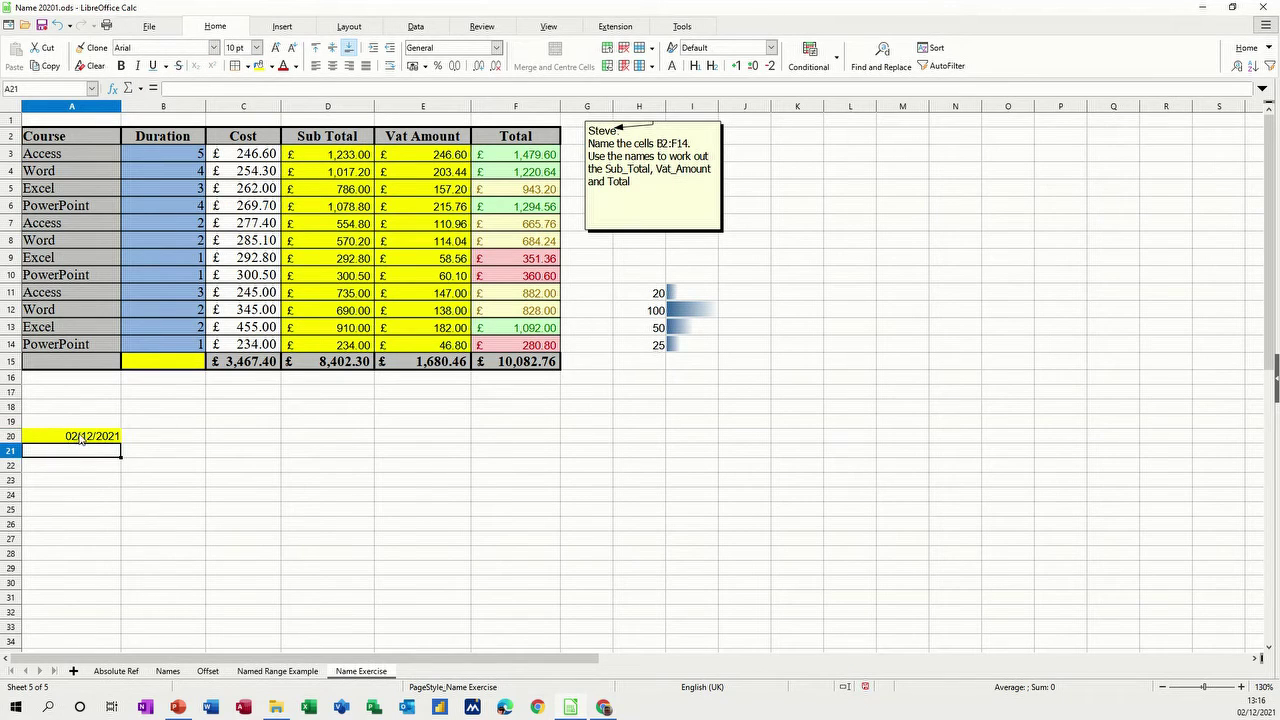
click(82, 437)
Enter the headings Item in B20 and Date Due in C20.
click(178, 440)
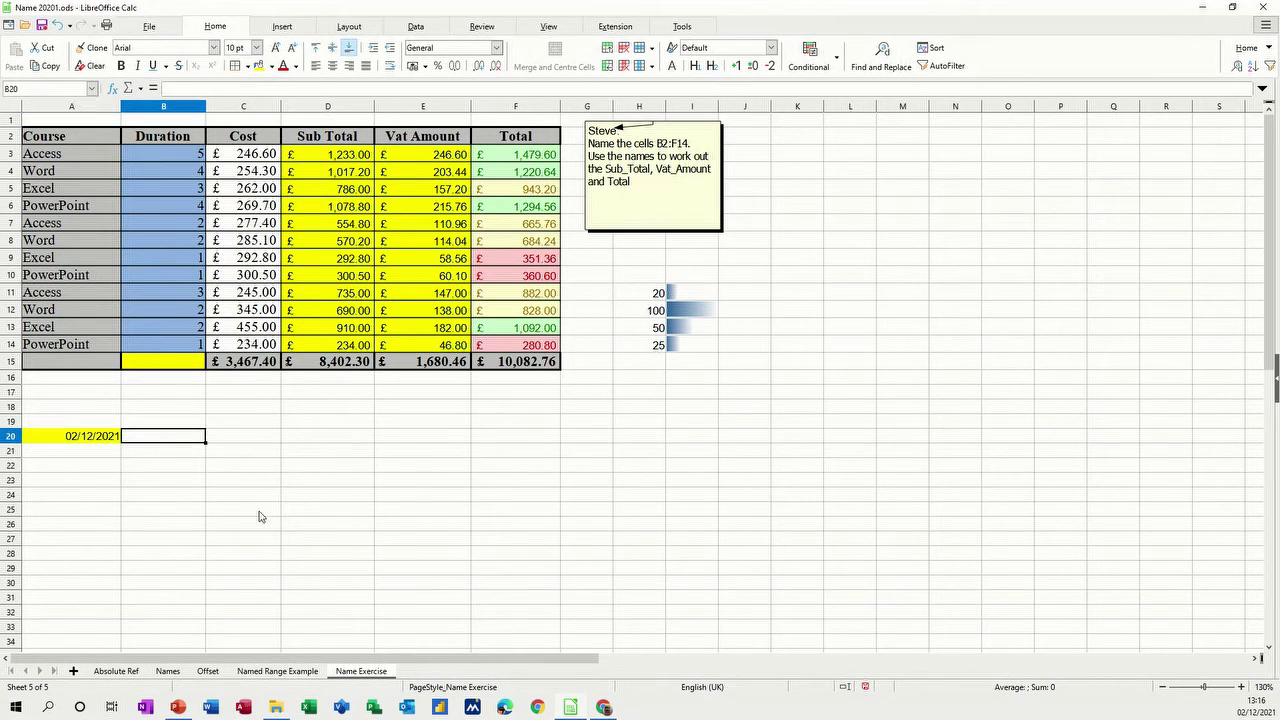
text(l)
text(tem)
key(Tab)
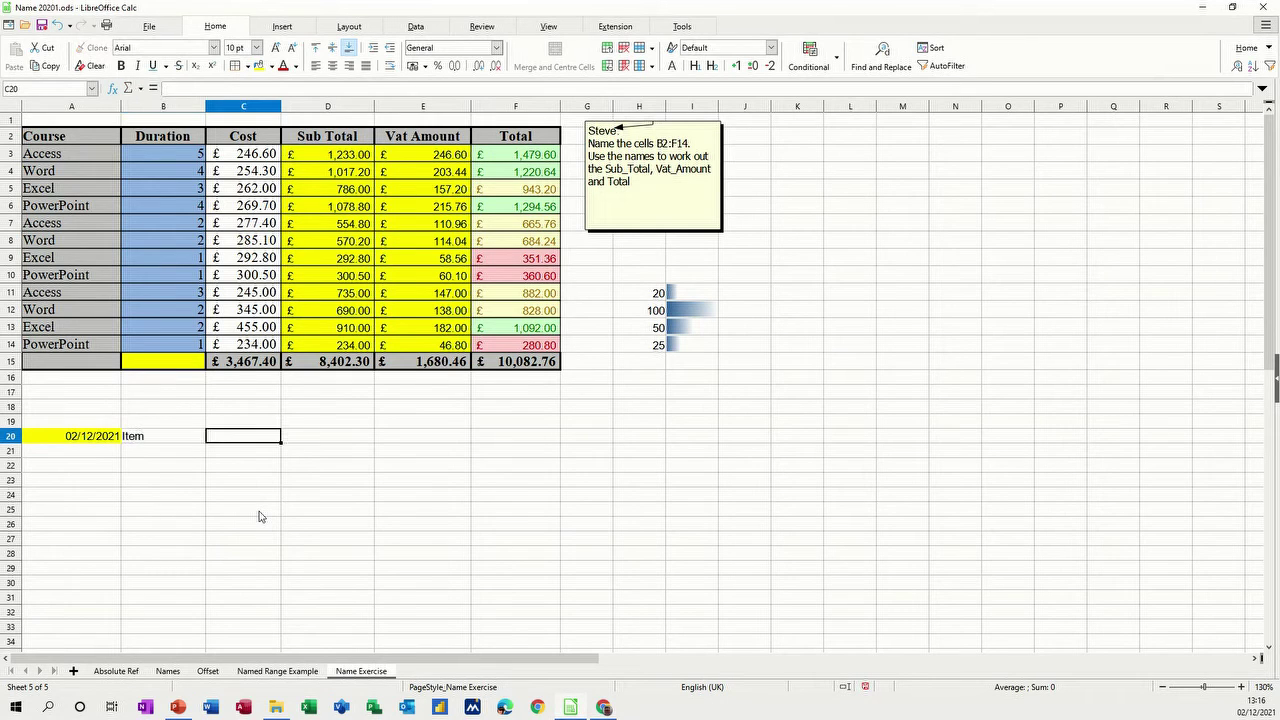
text(Date Du)
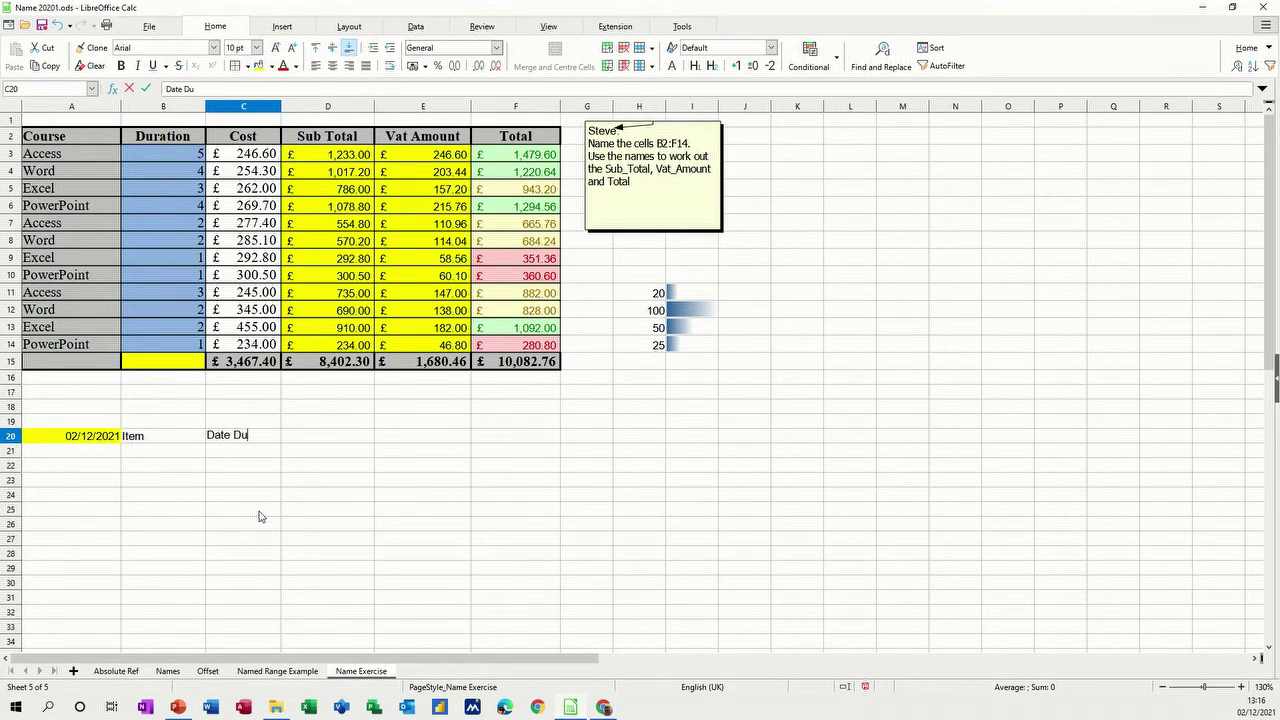
text(e)
key(Return)
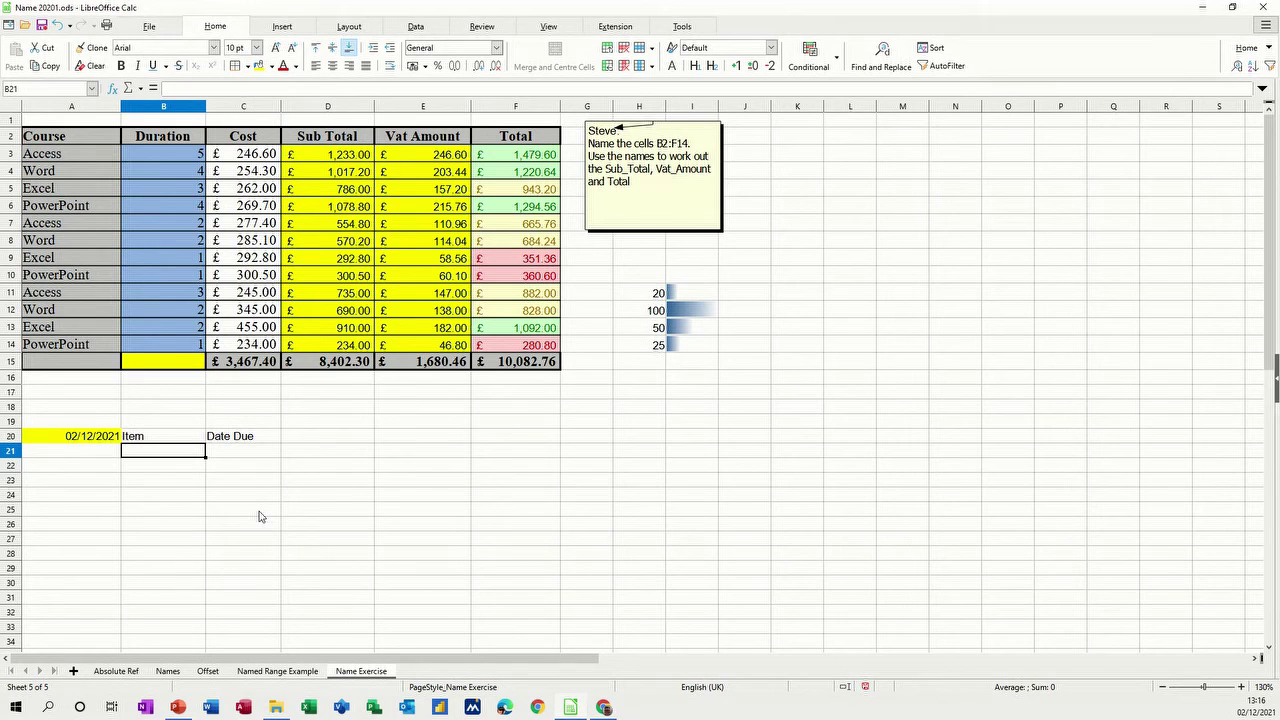
Enter the items Fire check, First Aid check and Excel Trg in cells B21 to B23.
text(Fire check)
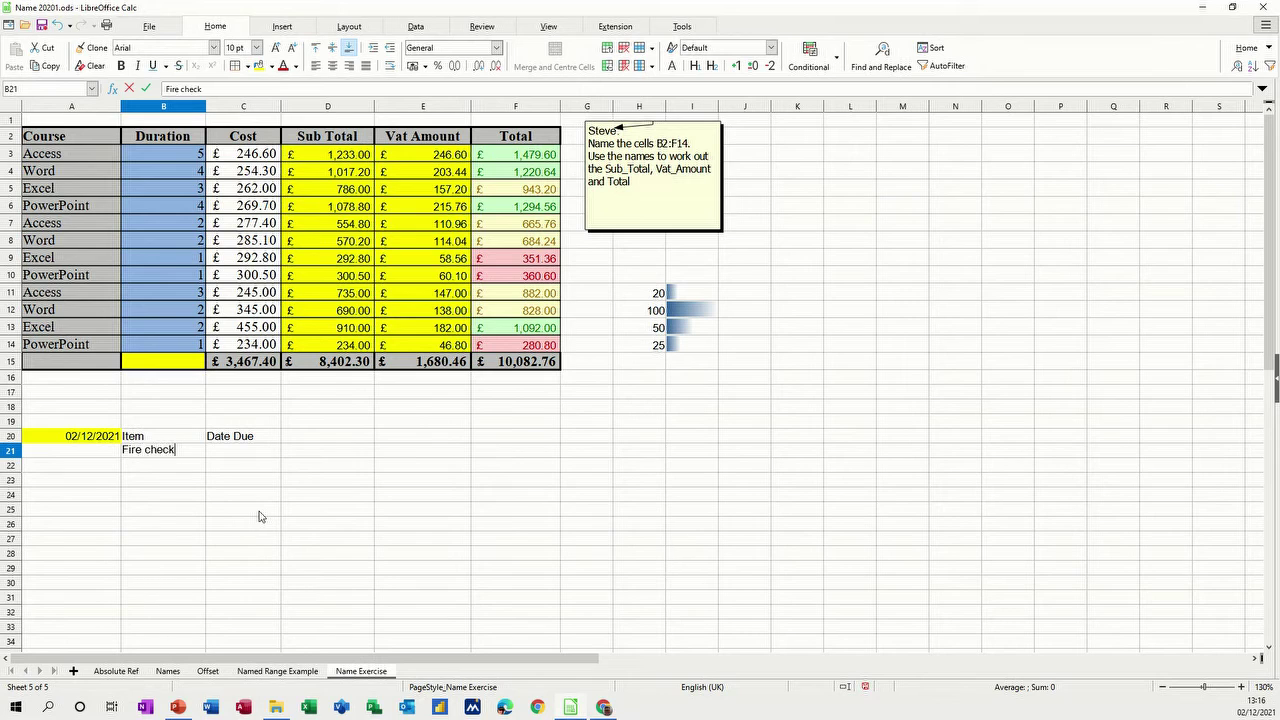
key(Return)
text(F)
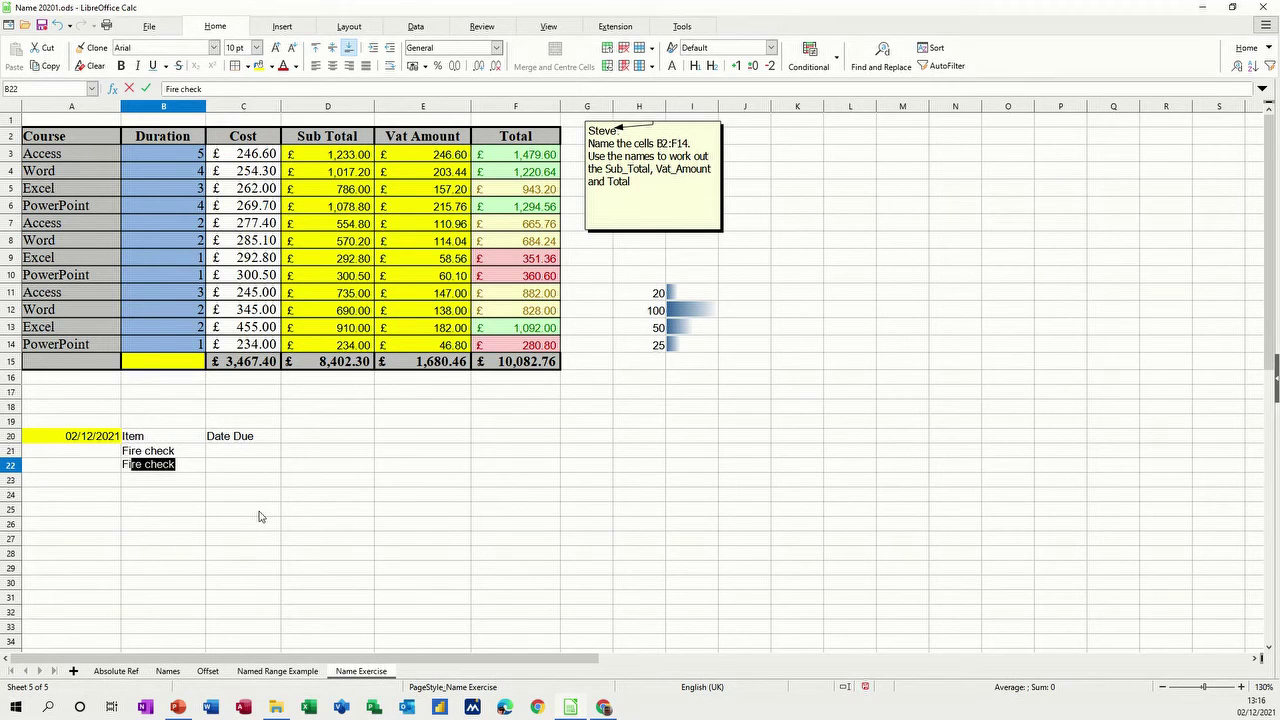
text(irst Aid )
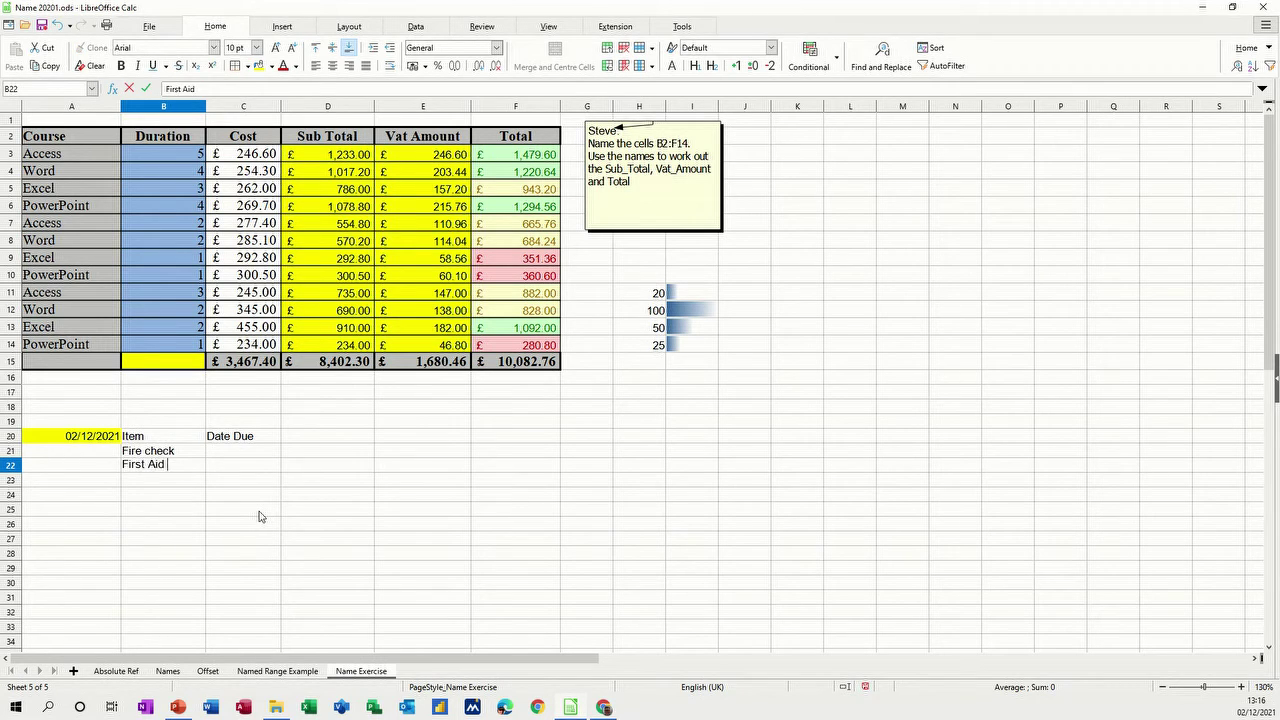
text(check)
key(Return)
text(Ex)
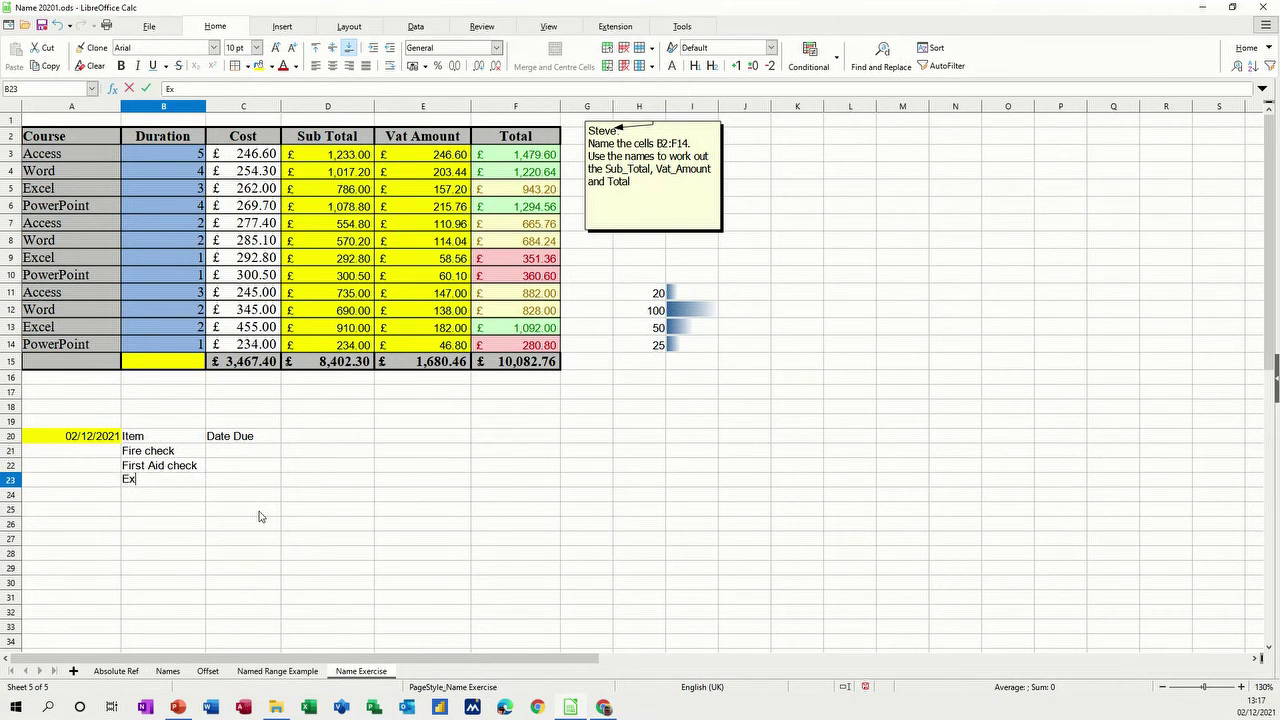
text(cel Trg)
Enter the due dates 10/12/2021, 25/12/2021 and 01/02/2022 in cells C21 to C23.
click(243, 456)
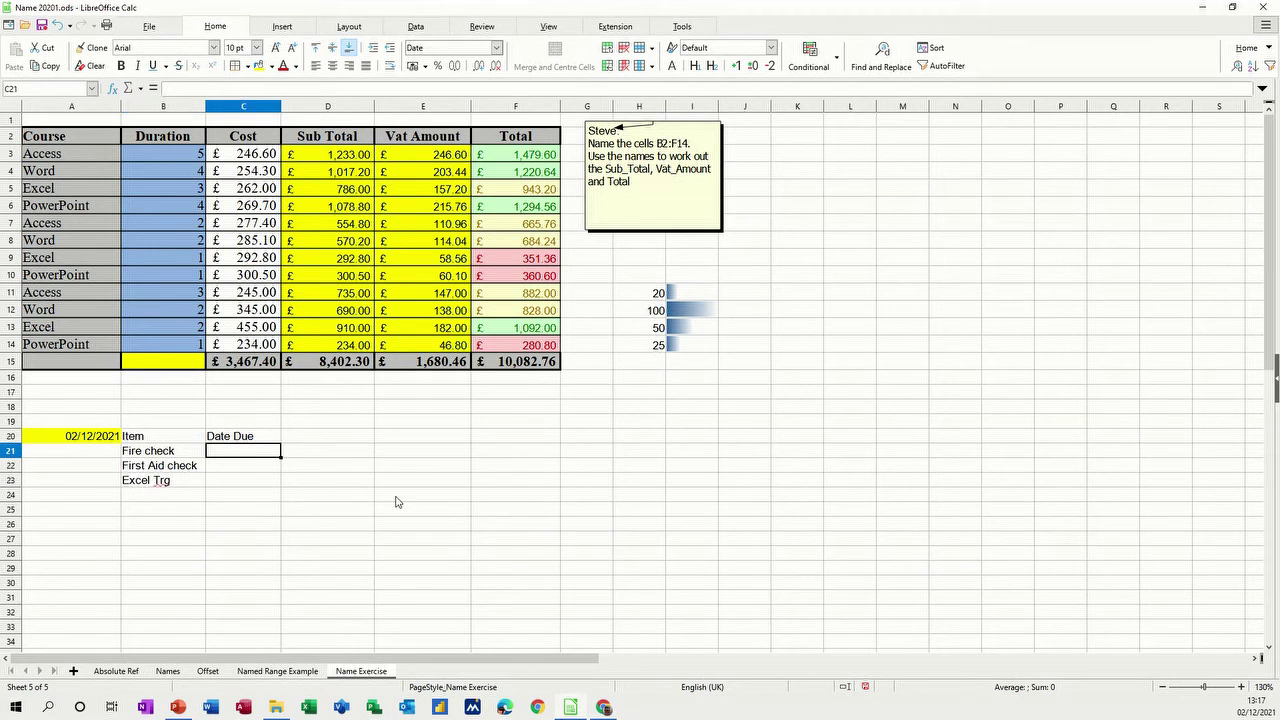
text(10/12/2)
text(021)
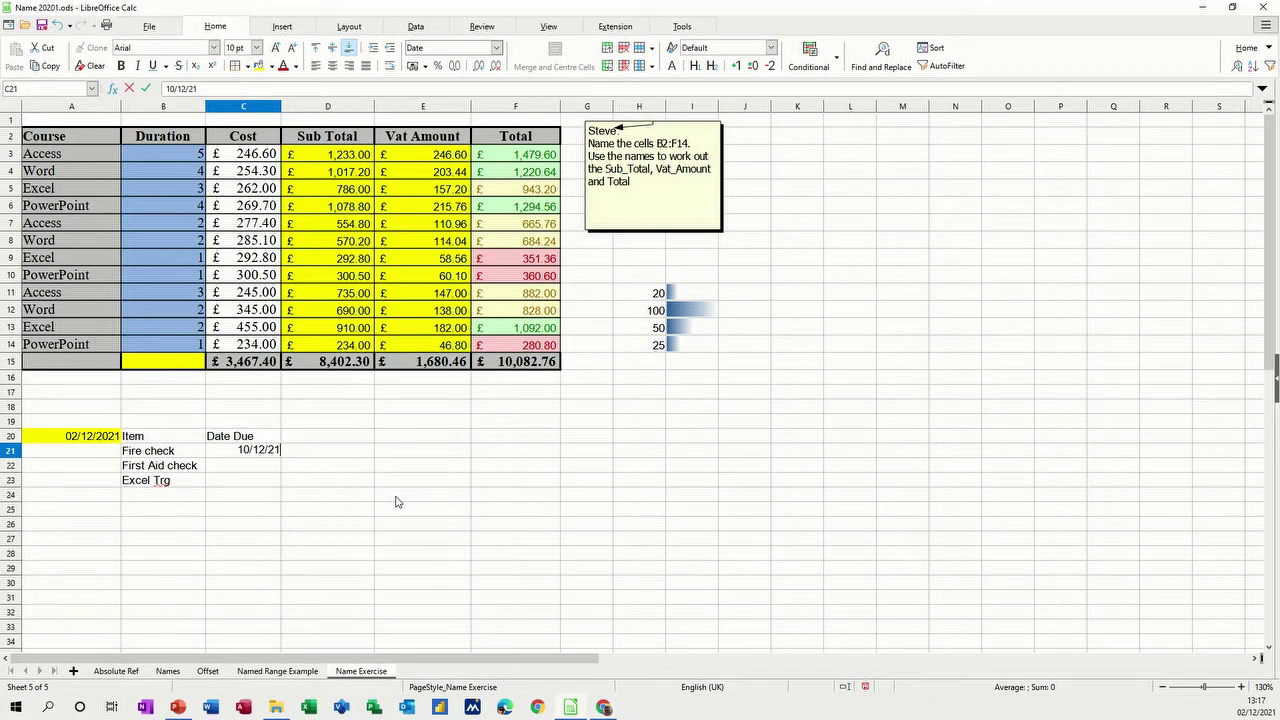
key(Return)
text(25)
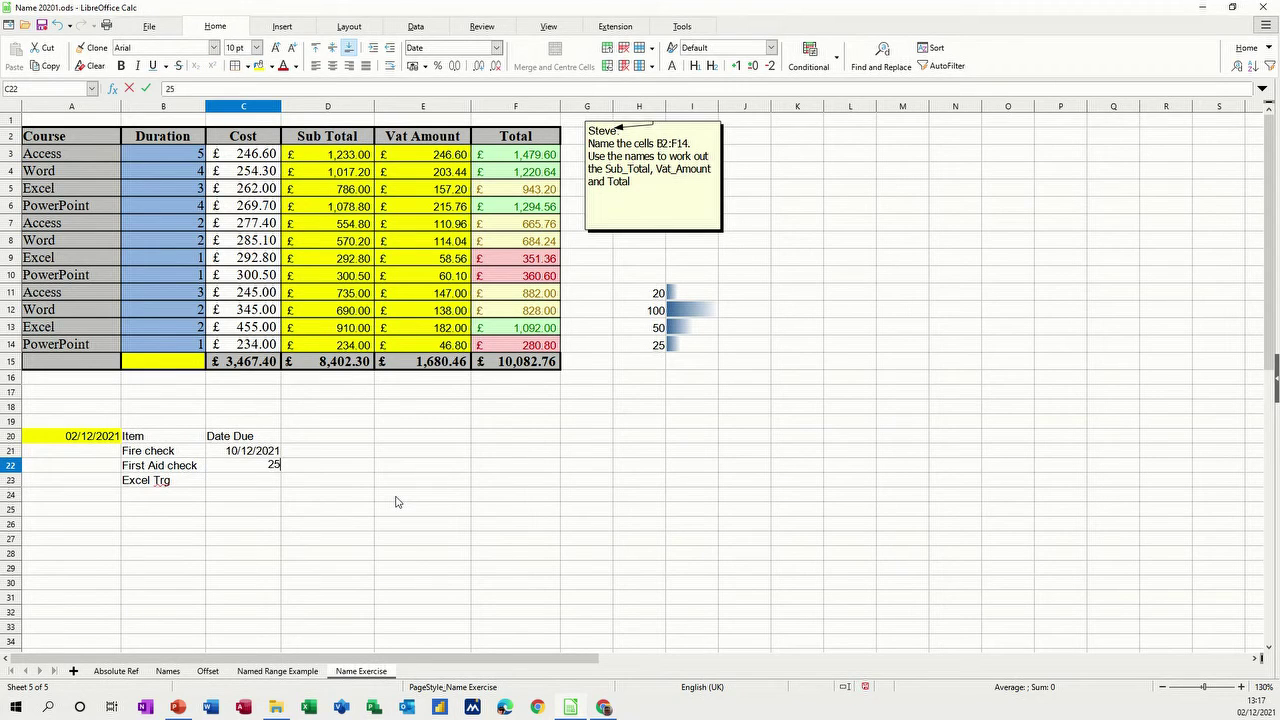
text(/12/2021)
key(Return)
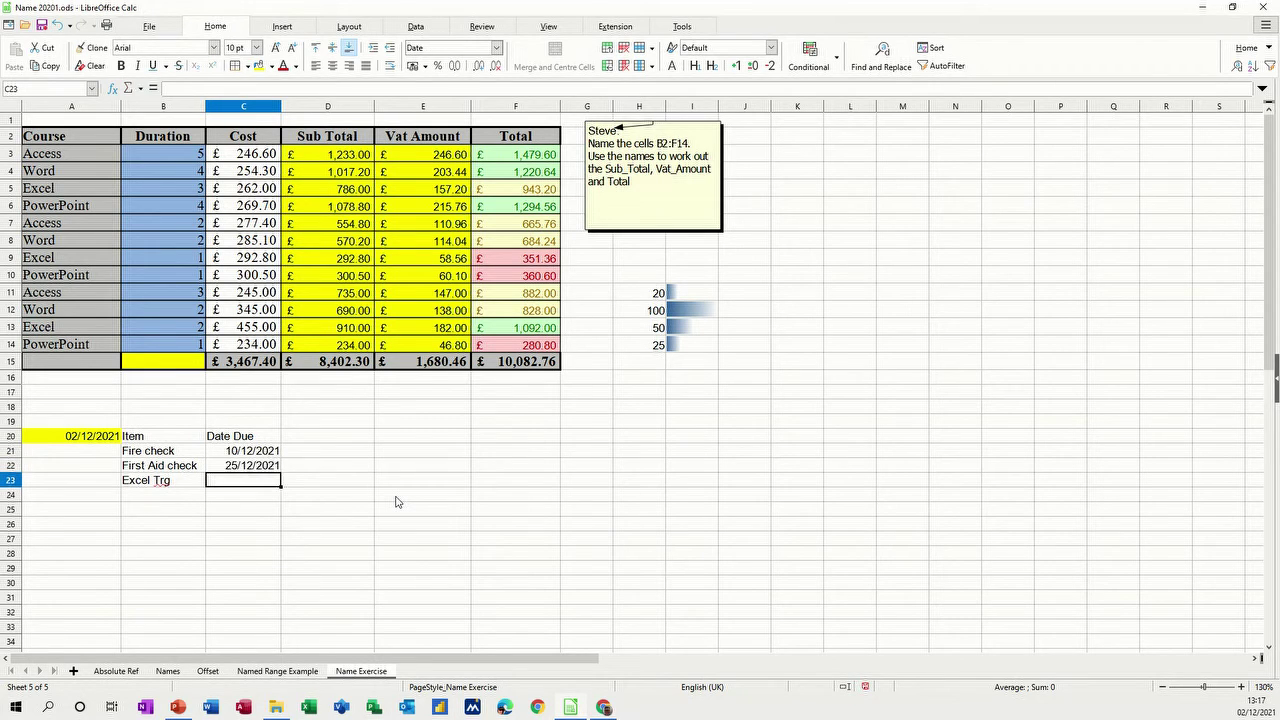
text(01/02/2022)
key(Return)
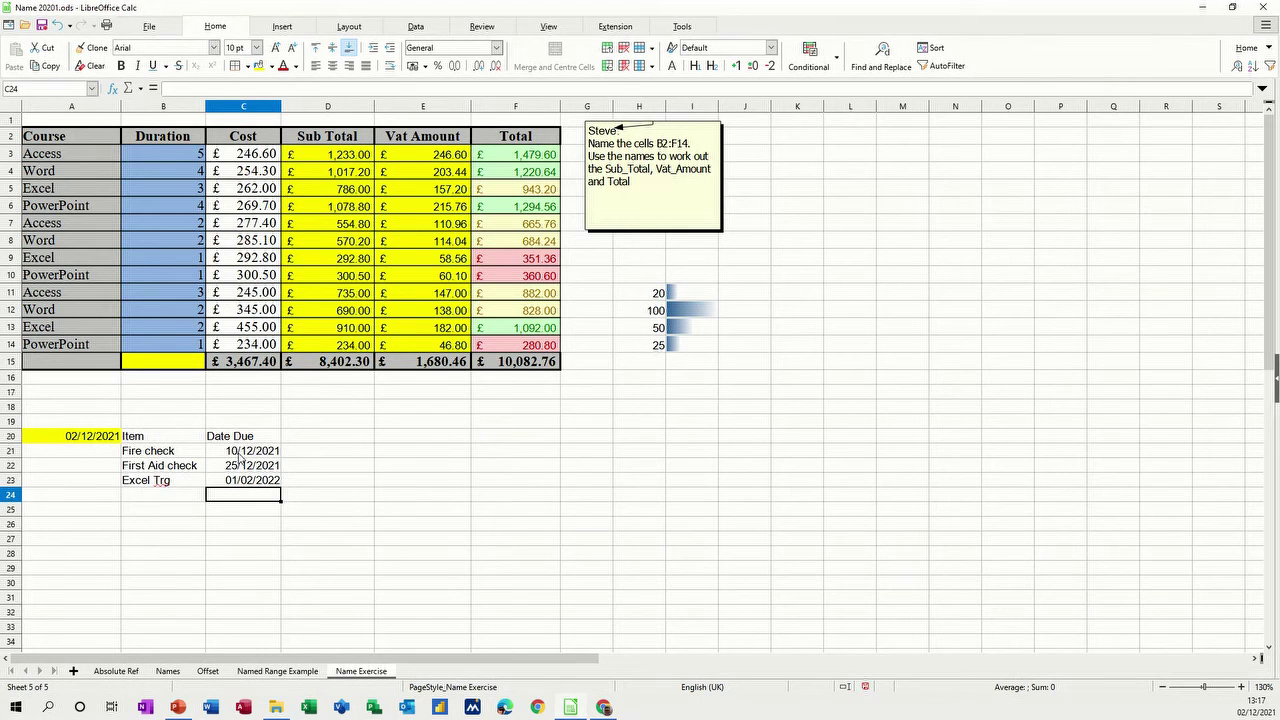
Create a conditional format for C21:C23 that applies the Good style when the cell value is greater than $A$20+30.
click(240, 454)
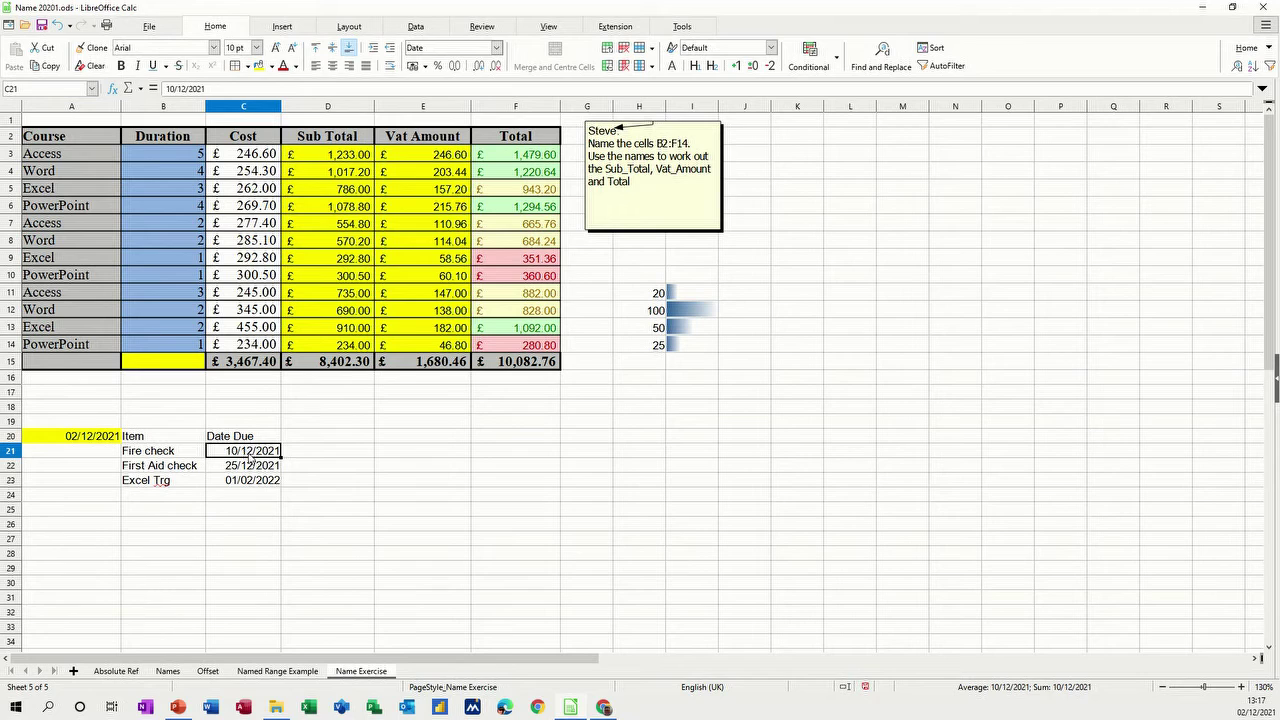
drag(250, 456, 253, 482)
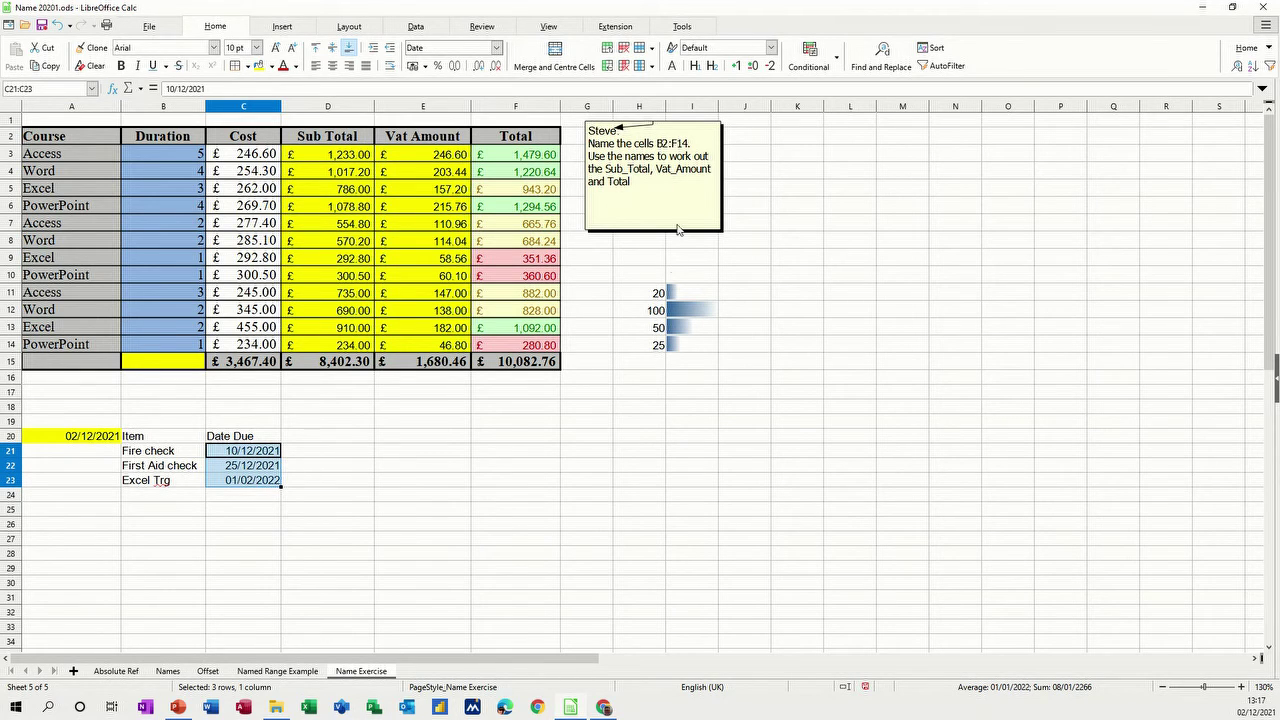
click(837, 66)
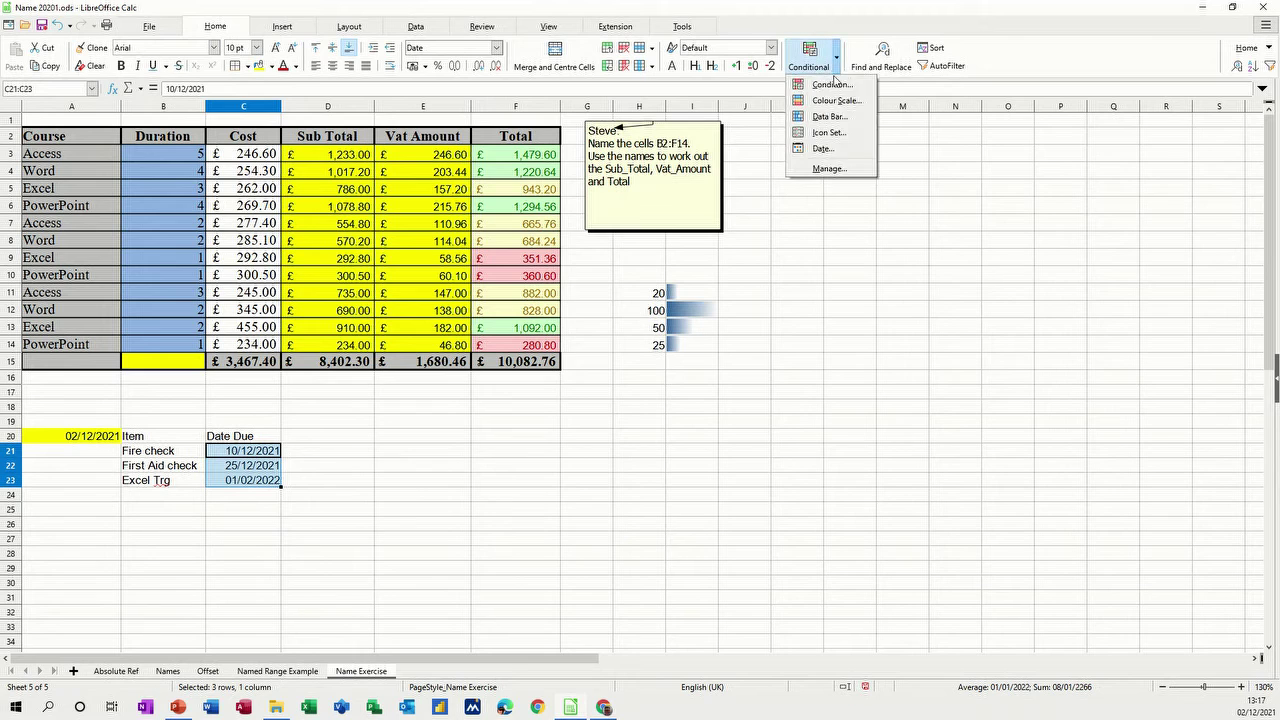
click(829, 86)
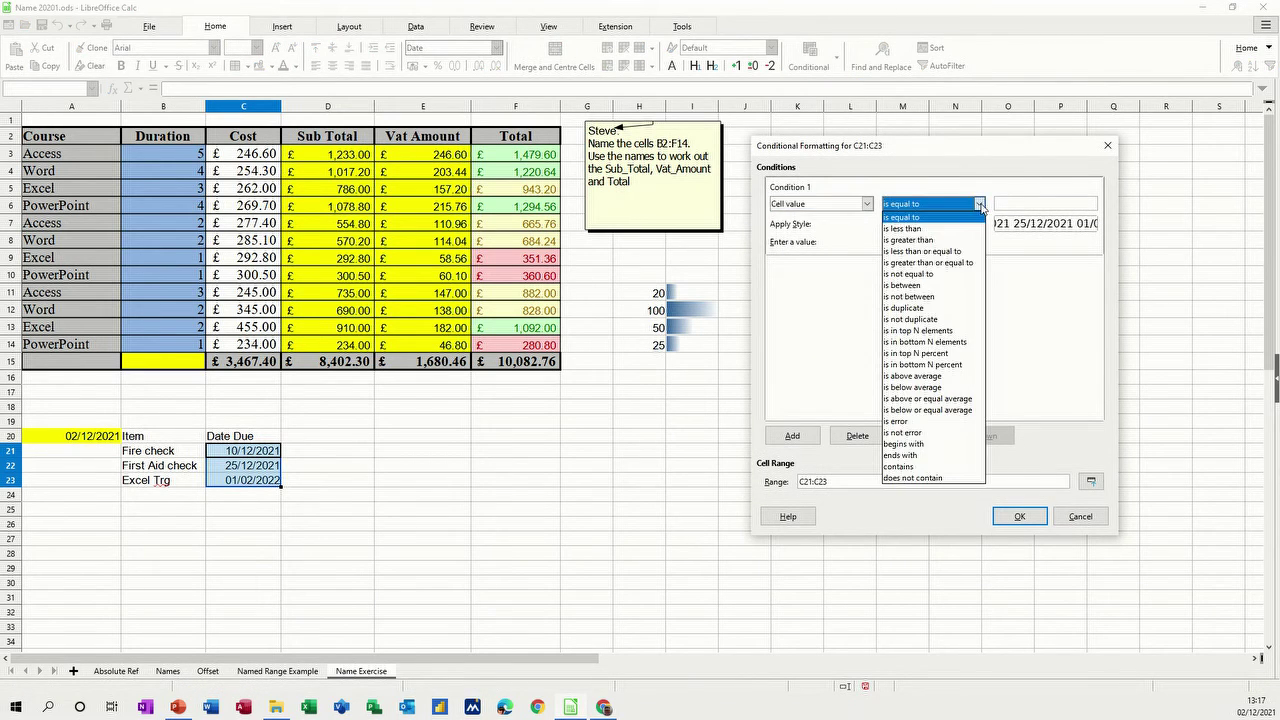
click(978, 204)
click(940, 240)
click(1001, 203)
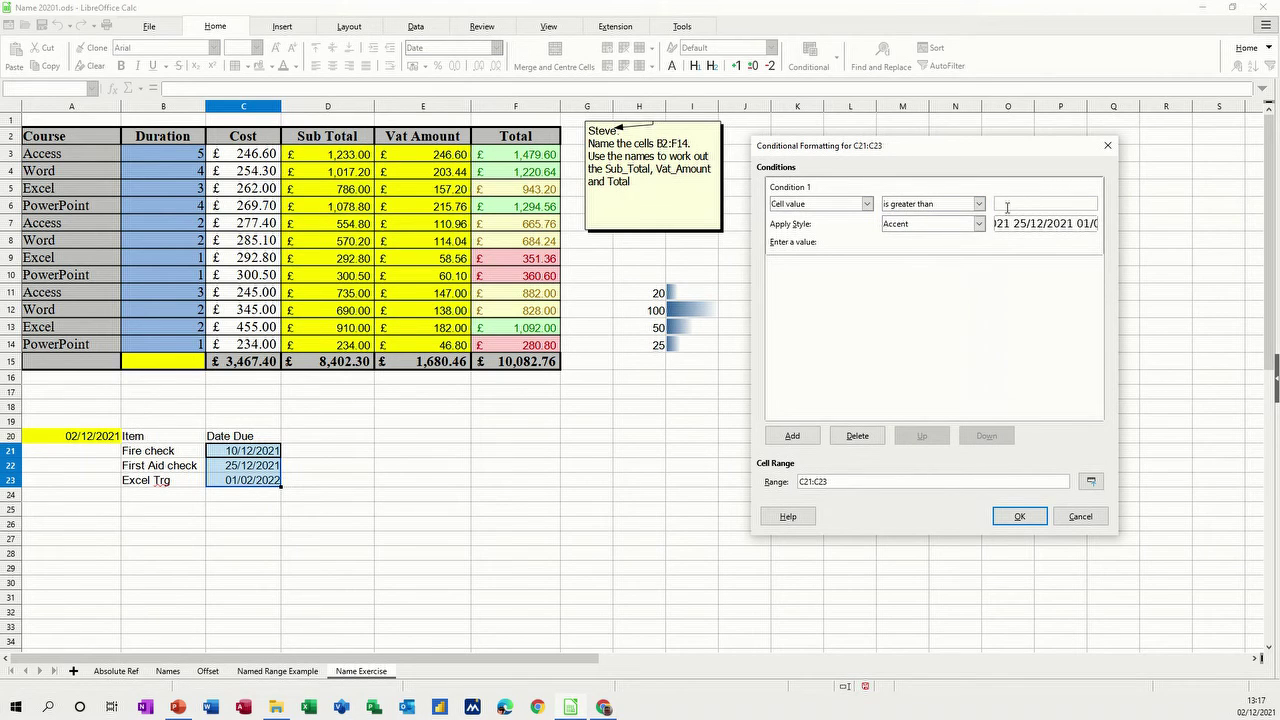
click(82, 441)
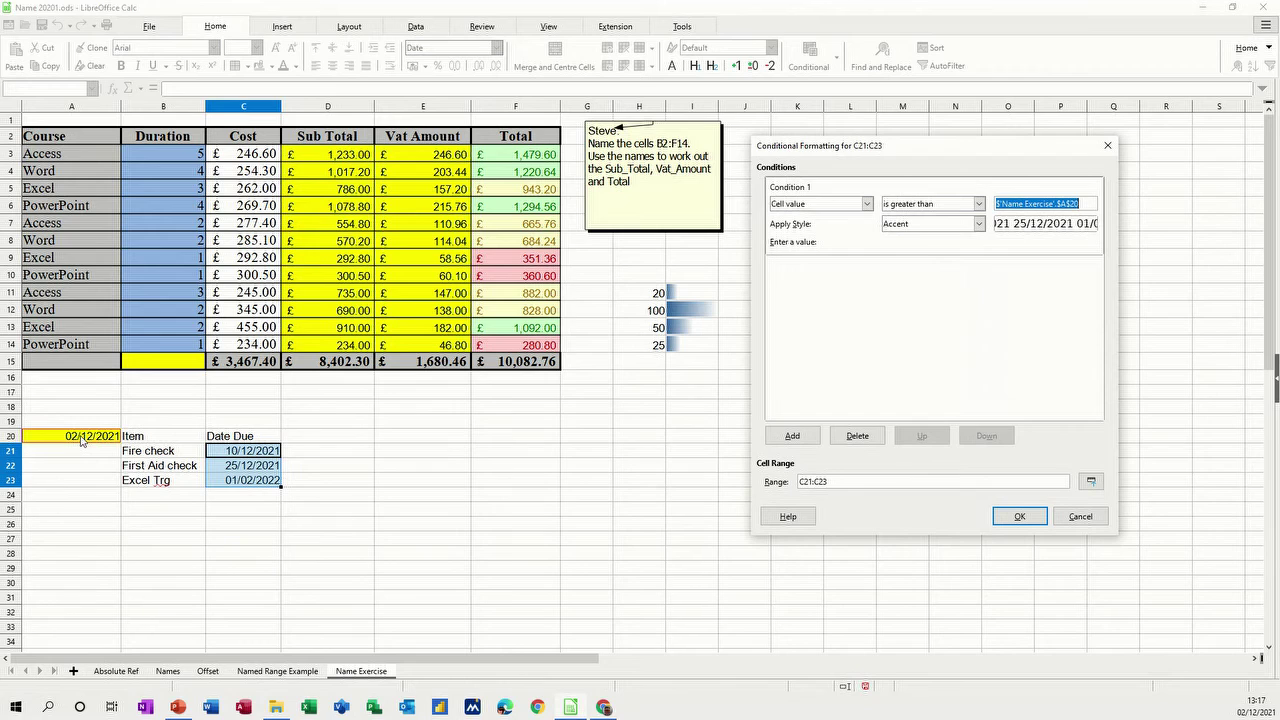
click(1091, 204)
text(+30)
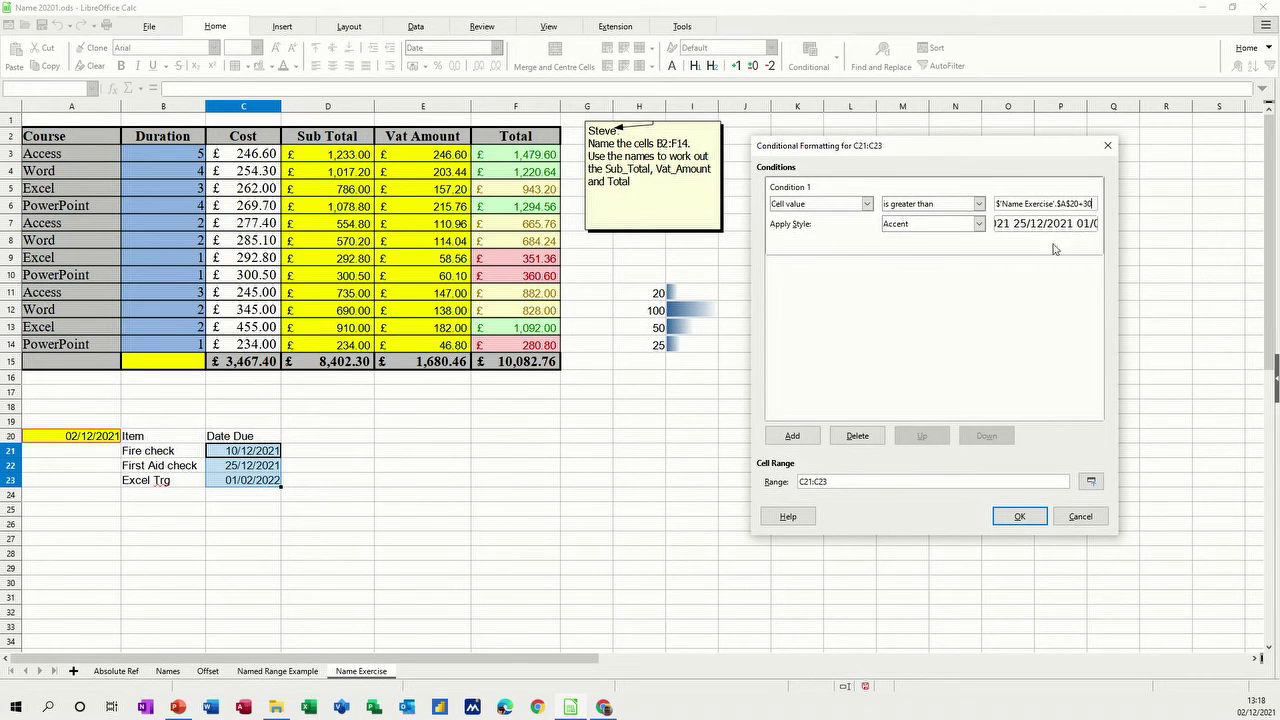
click(980, 225)
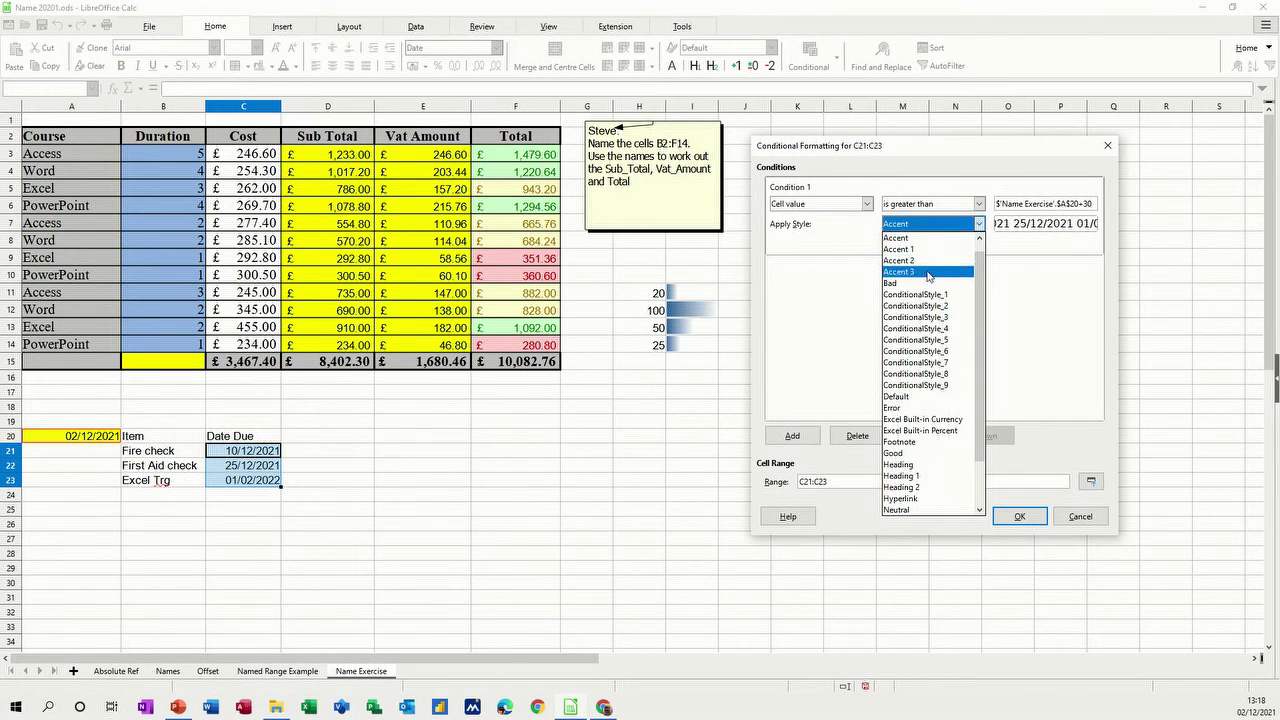
click(912, 455)
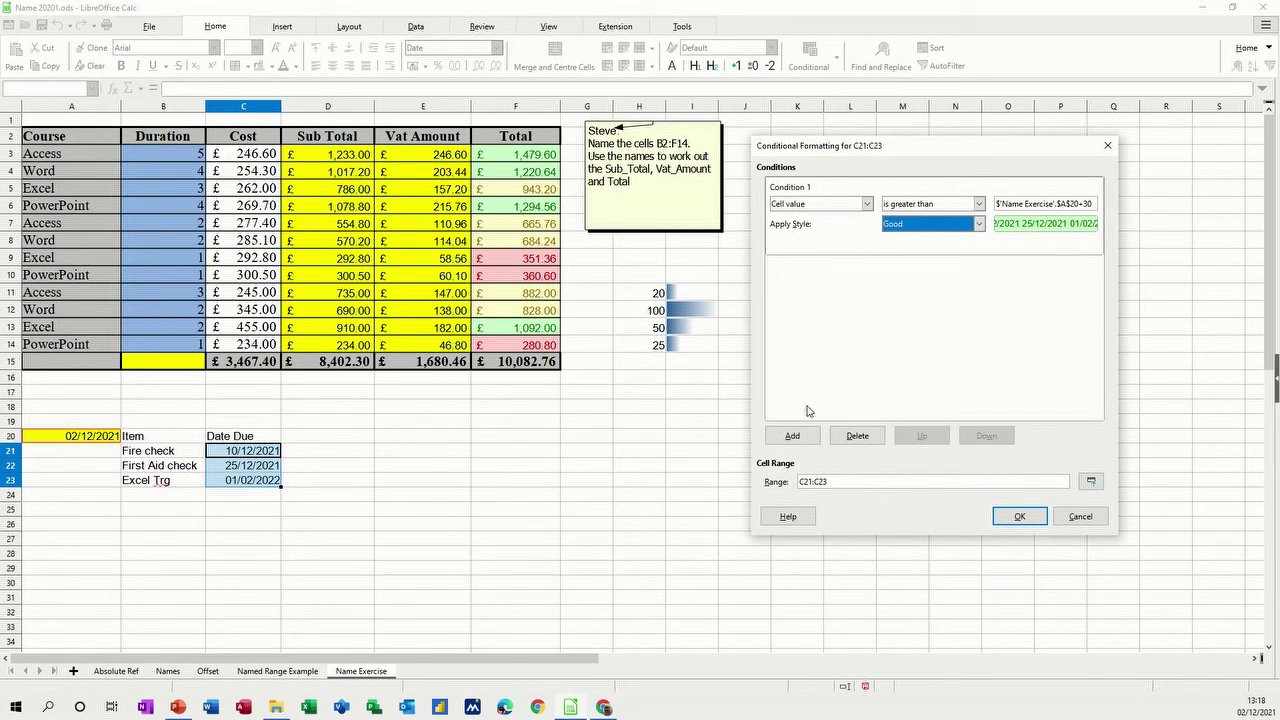
Add a second condition applying the Neutral style when the cell value is greater than $A$20+15.
click(791, 437)
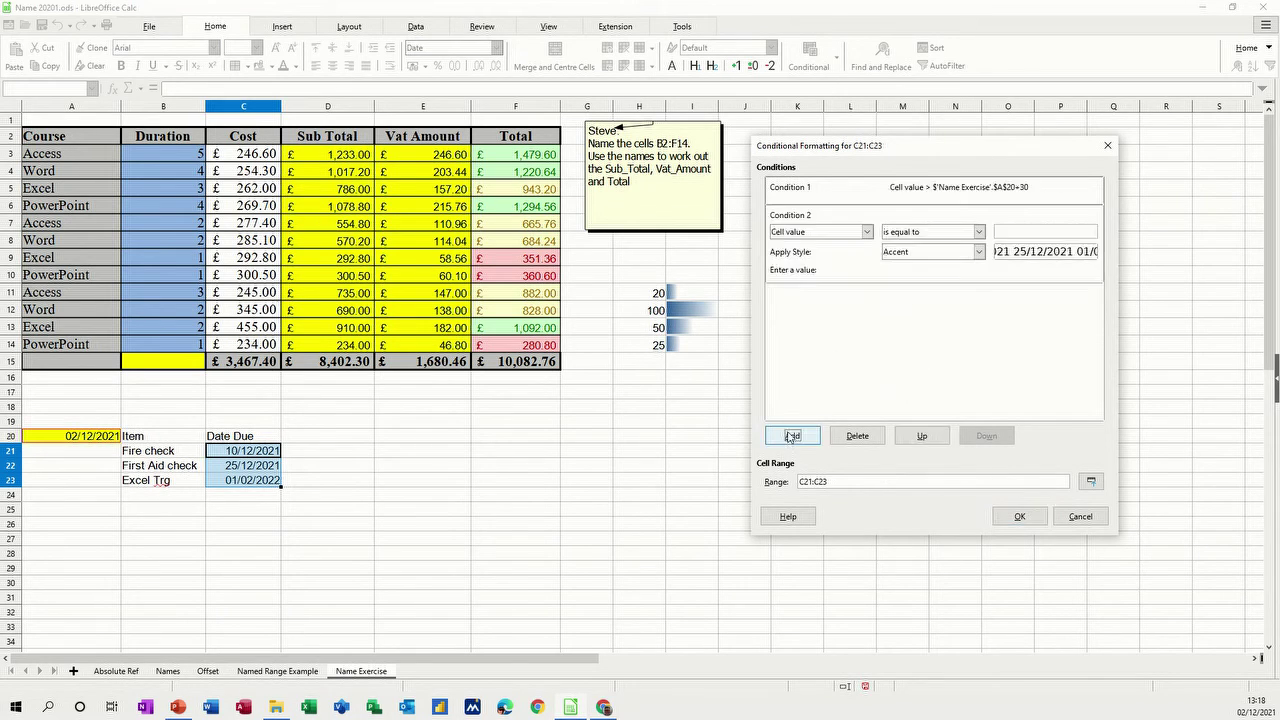
click(981, 232)
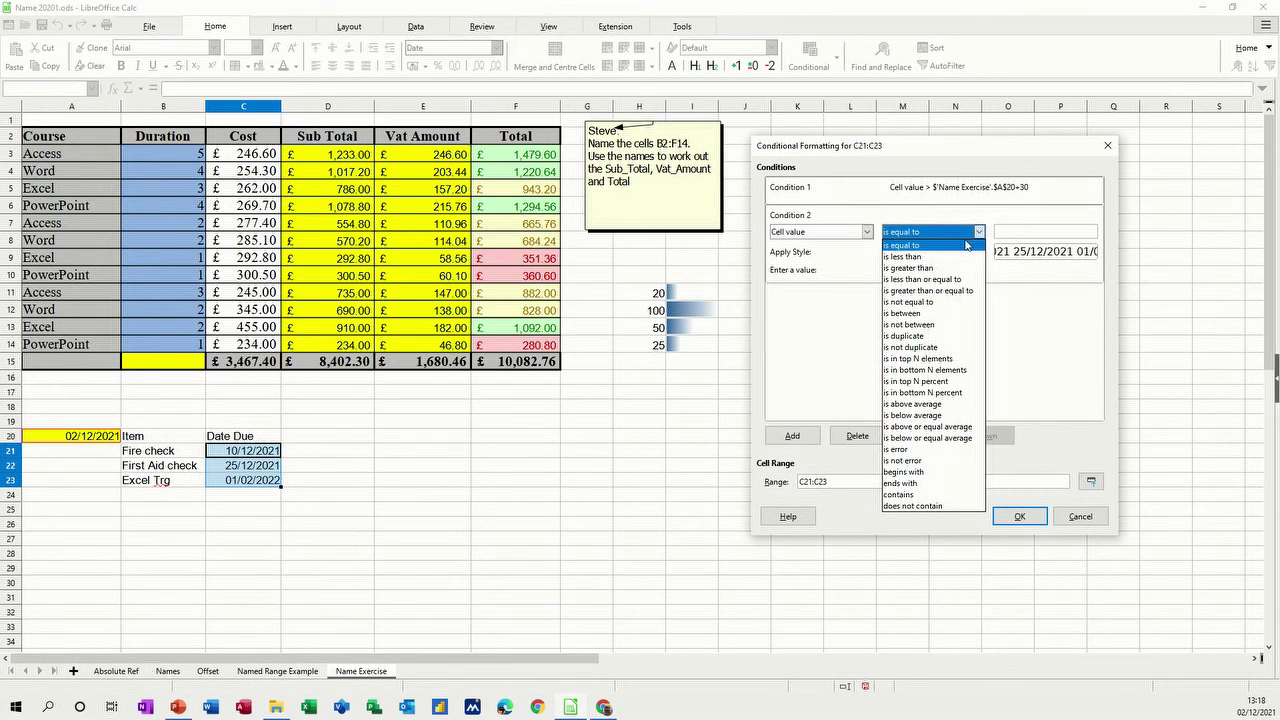
click(945, 257)
click(1005, 231)
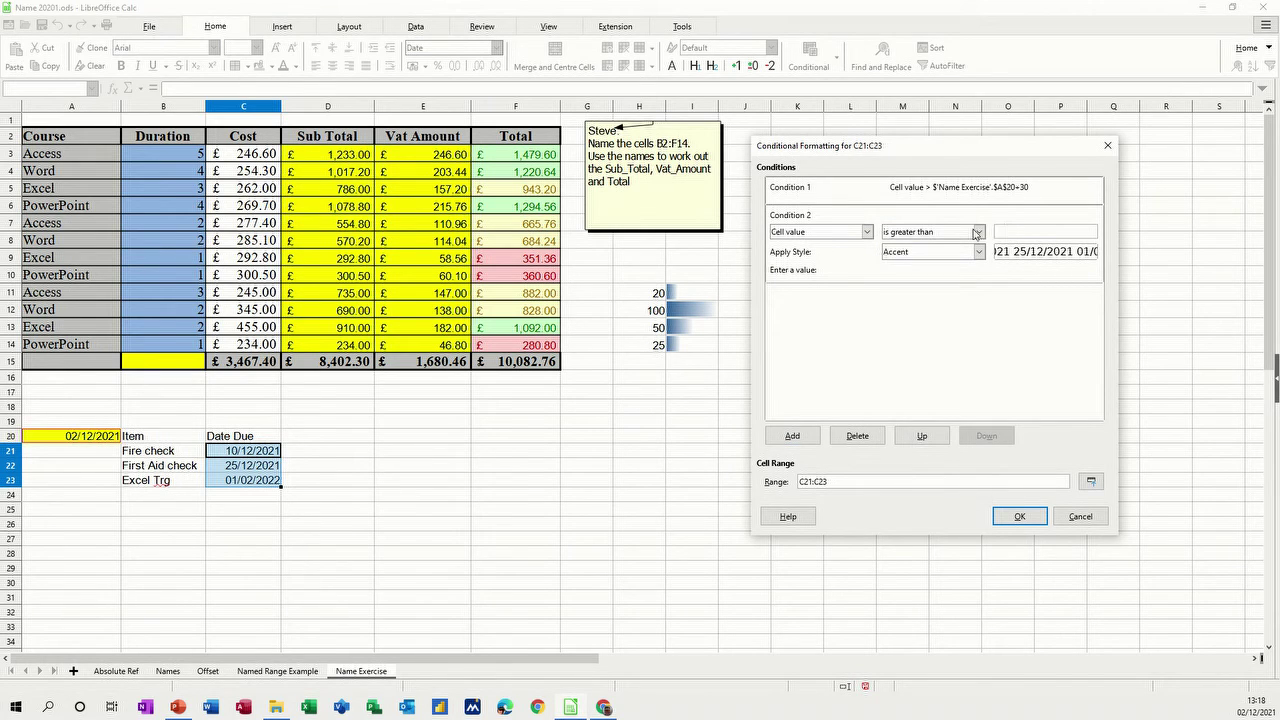
click(76, 440)
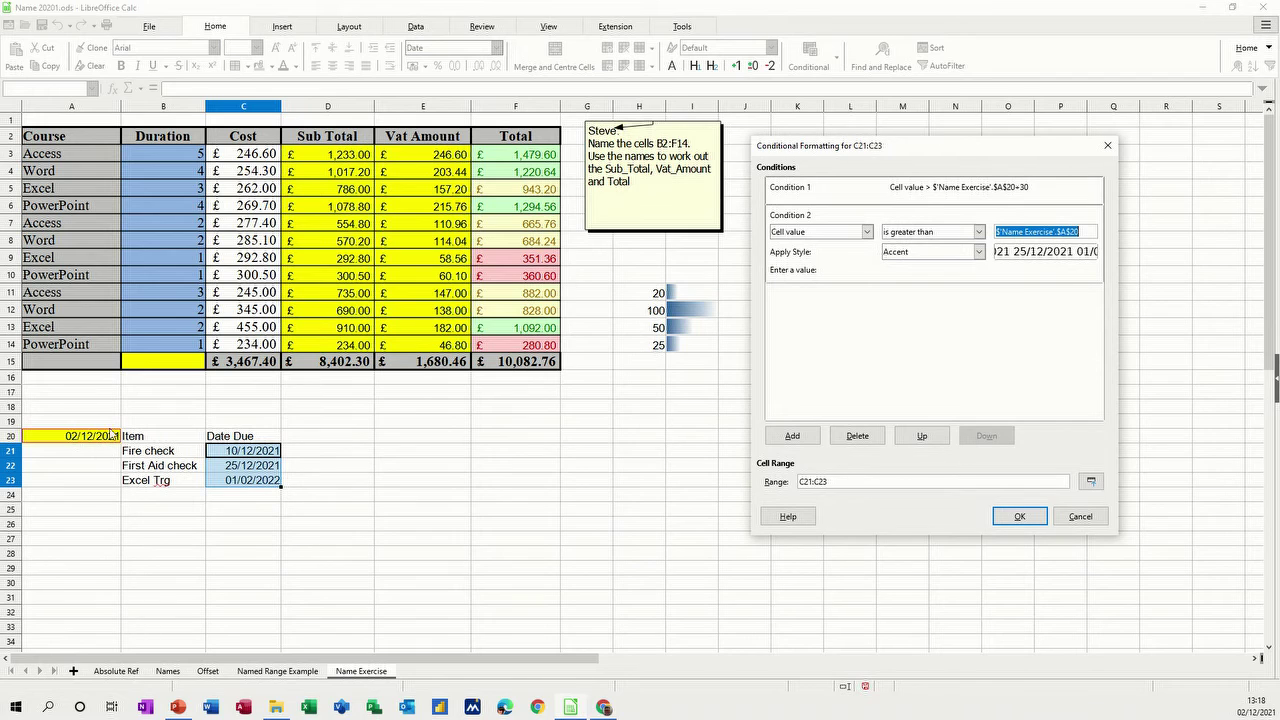
click(1081, 232)
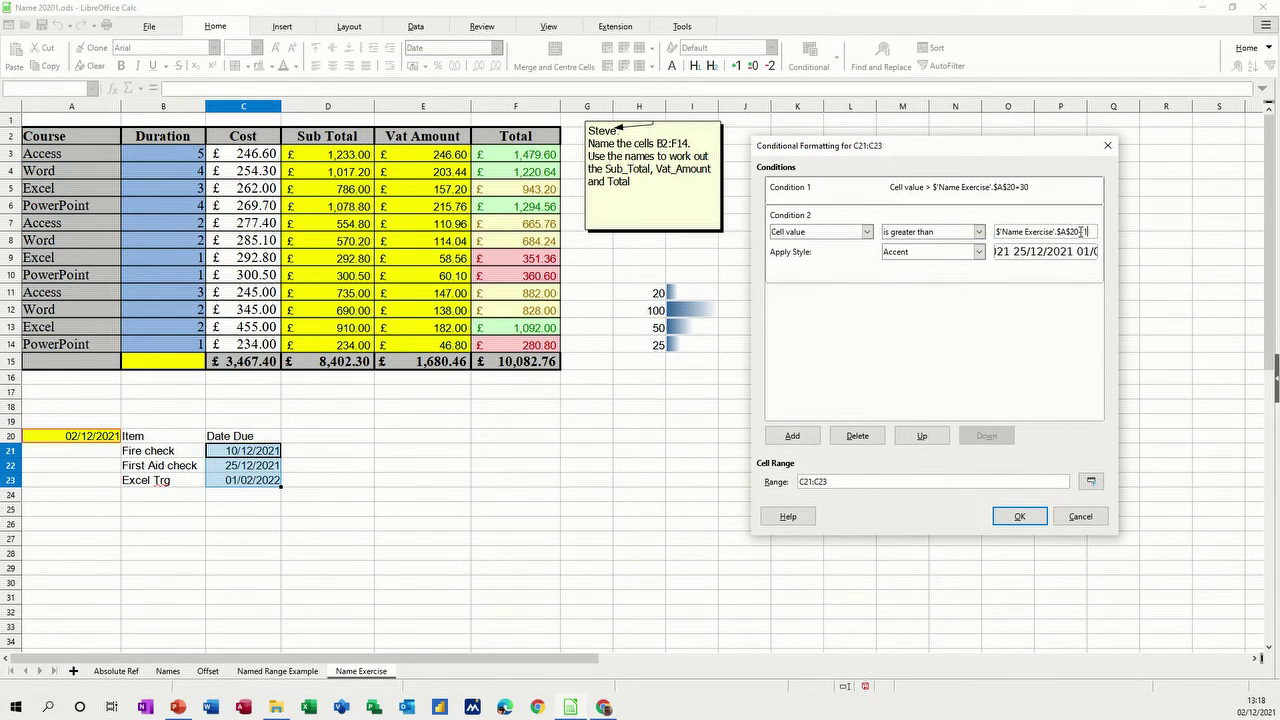
click(980, 252)
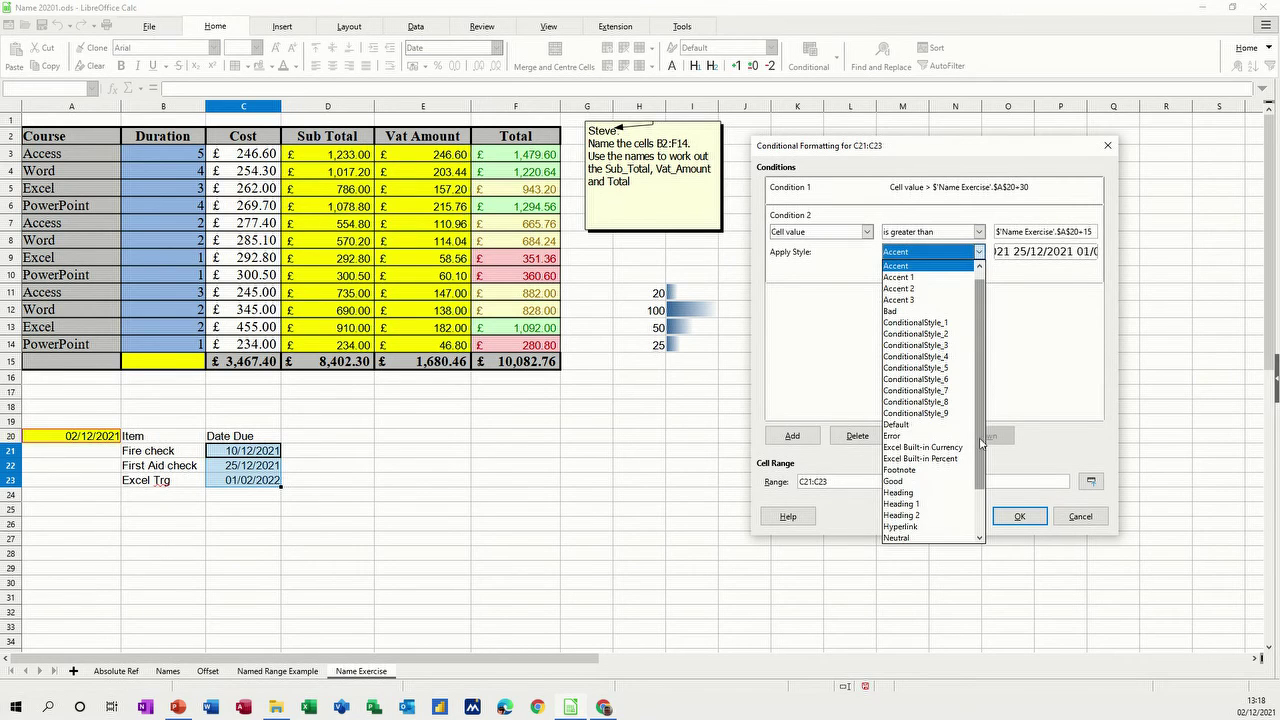
click(896, 538)
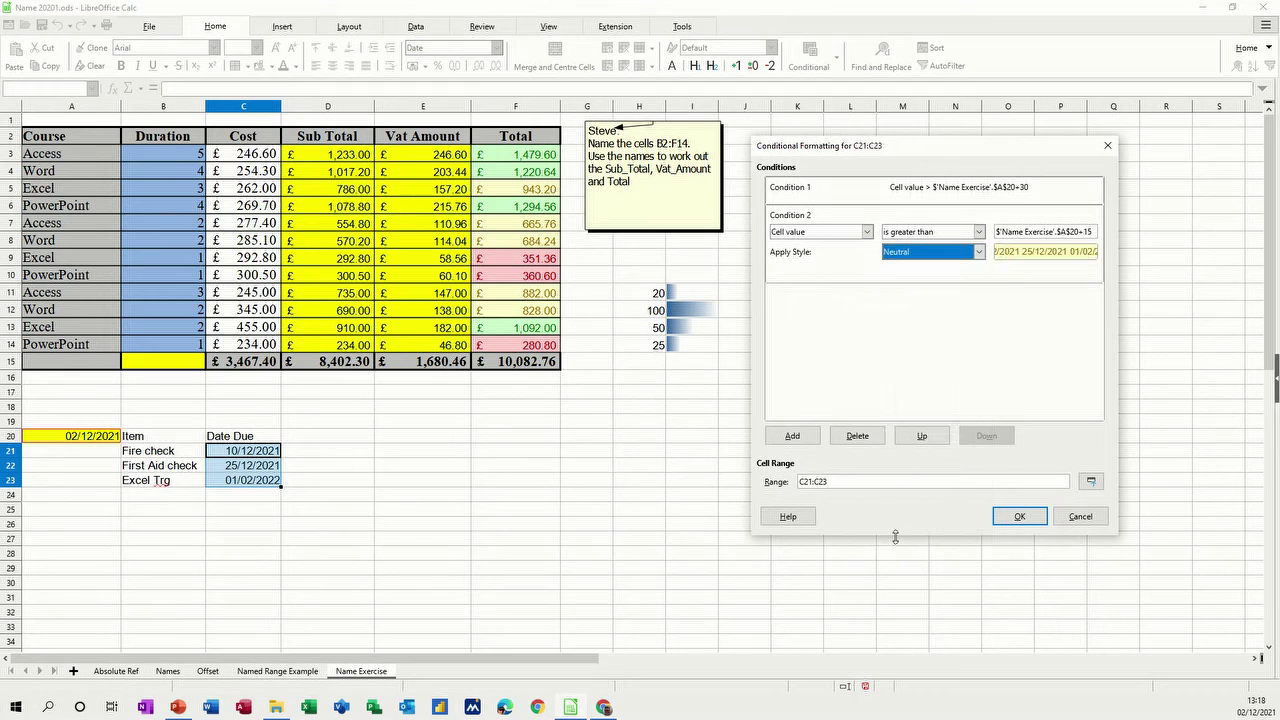
Add a third condition applying the Bad style when the cell value is less than or equal to $A$20+15, and apply the conditional format.
click(803, 437)
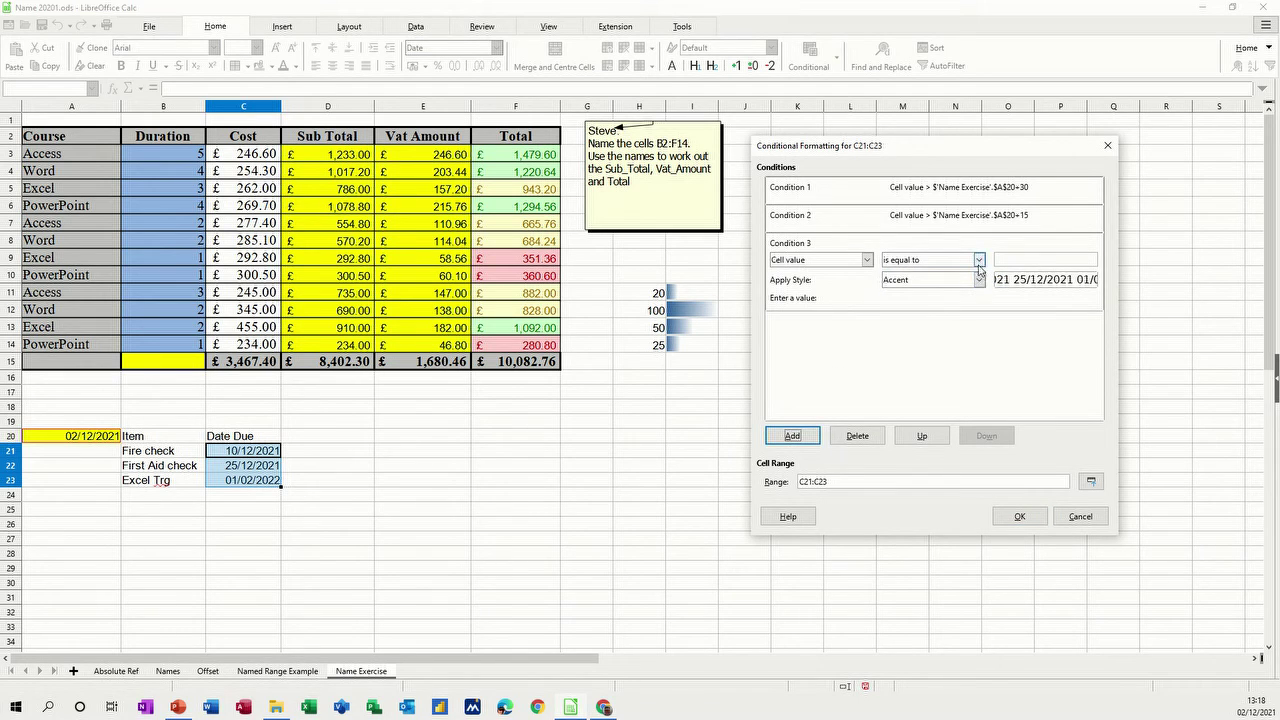
click(978, 261)
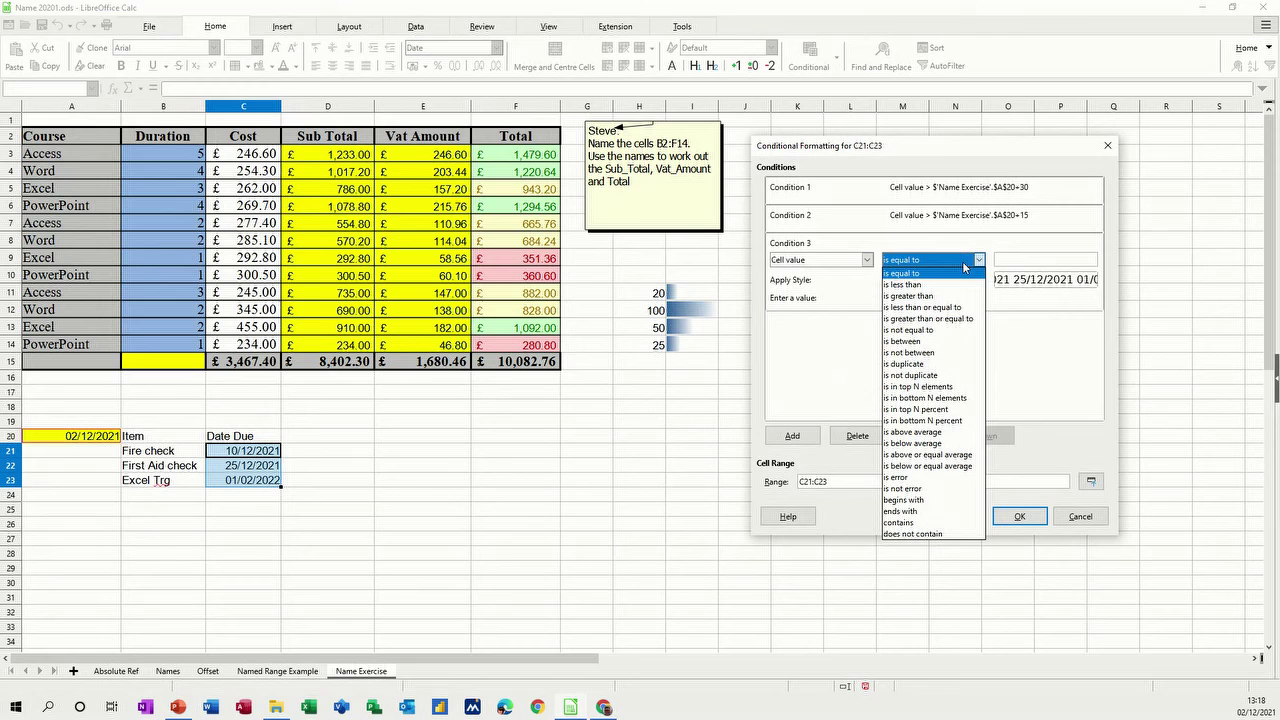
click(903, 309)
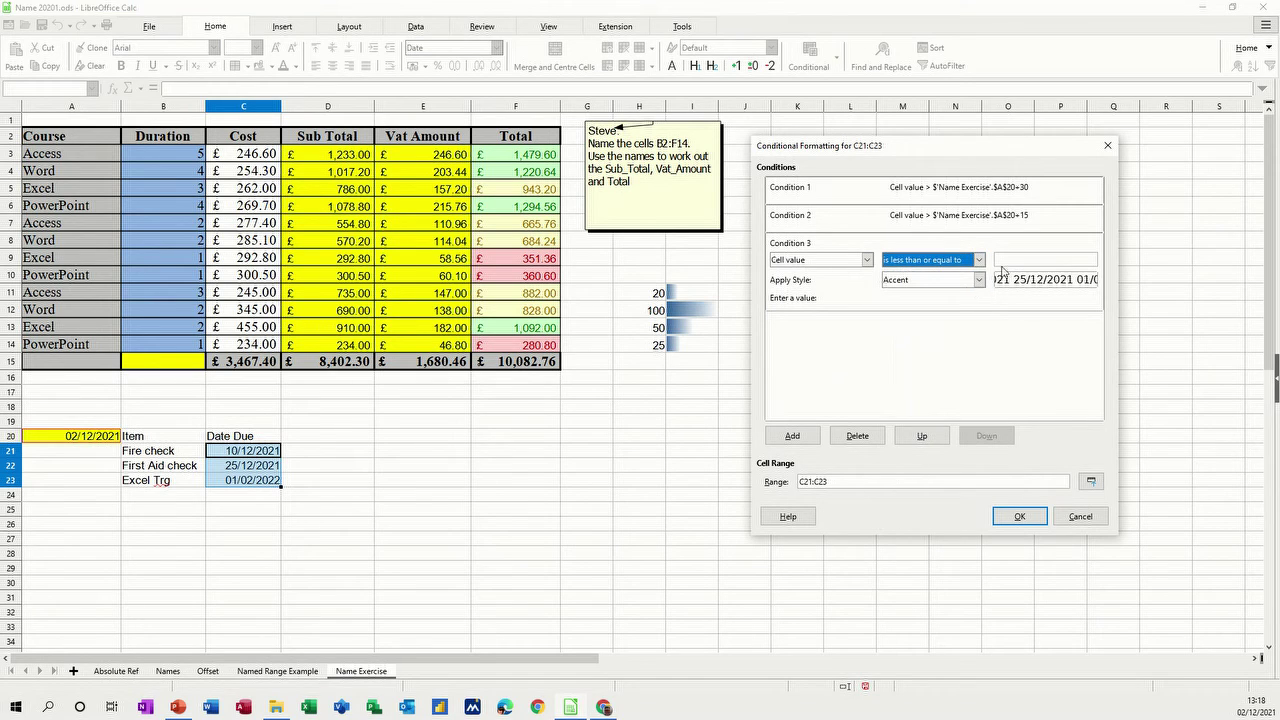
click(1008, 261)
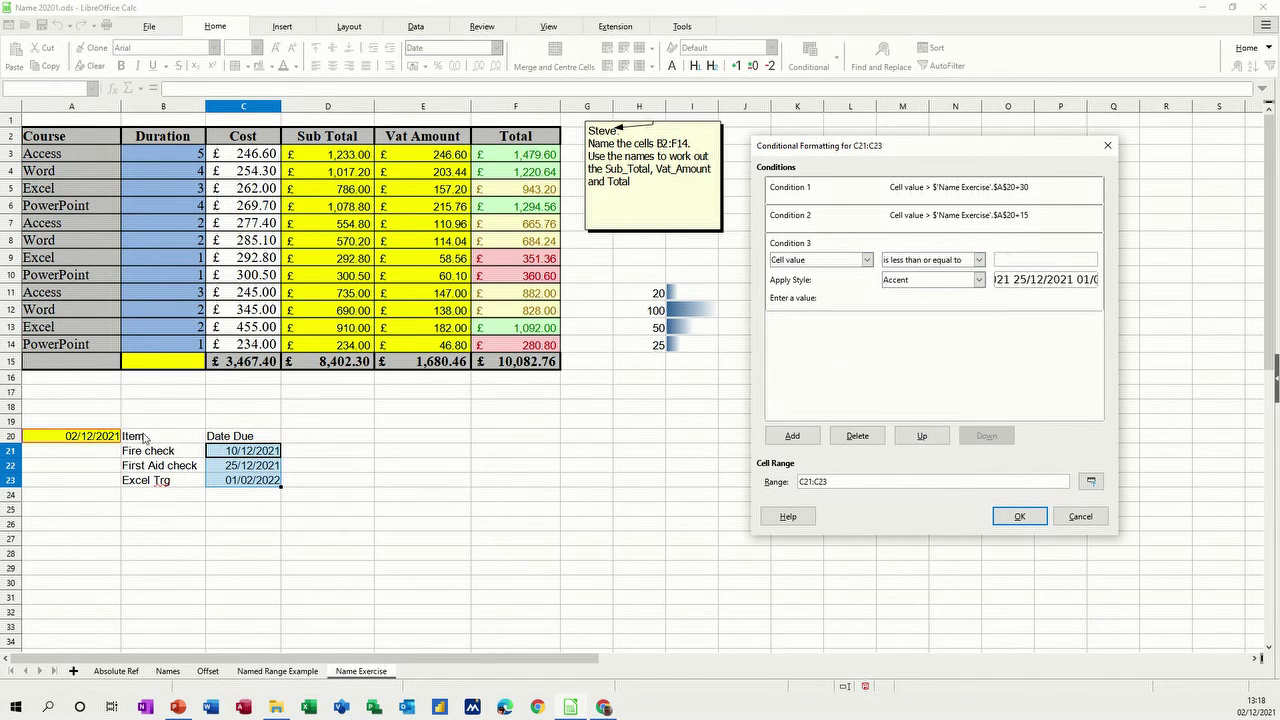
click(88, 438)
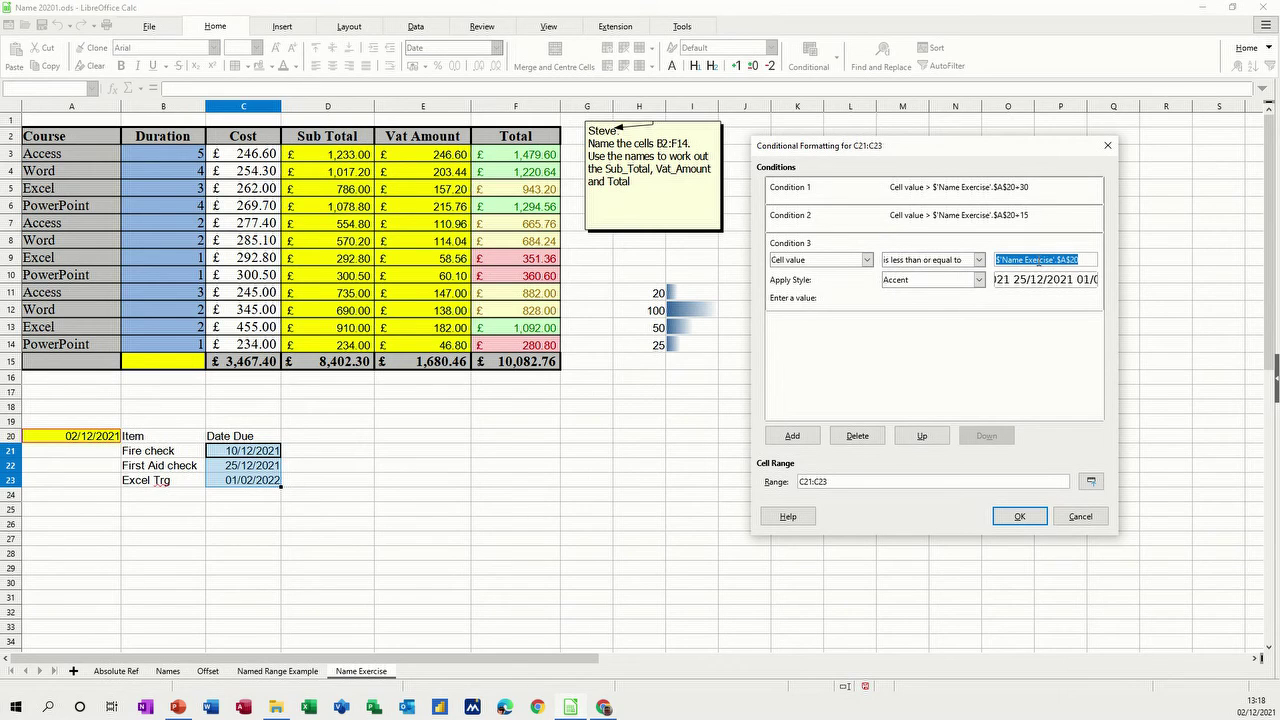
click(1090, 260)
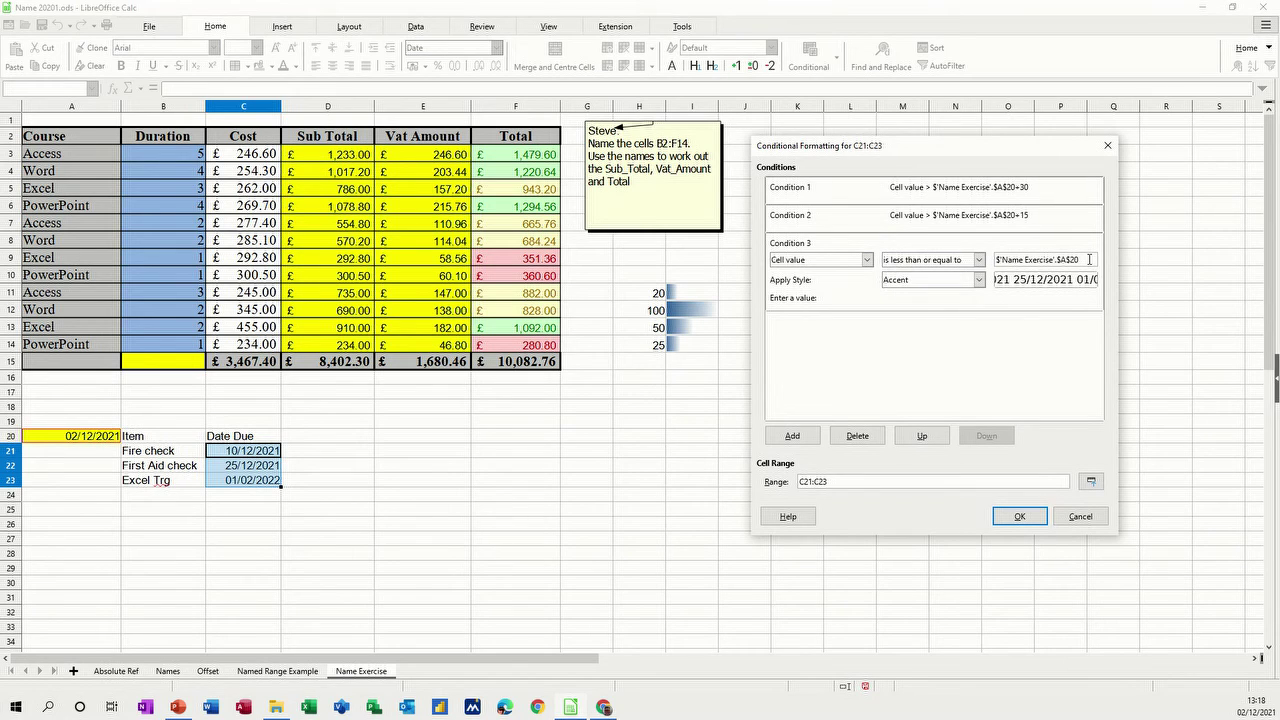
text(+15)
click(978, 280)
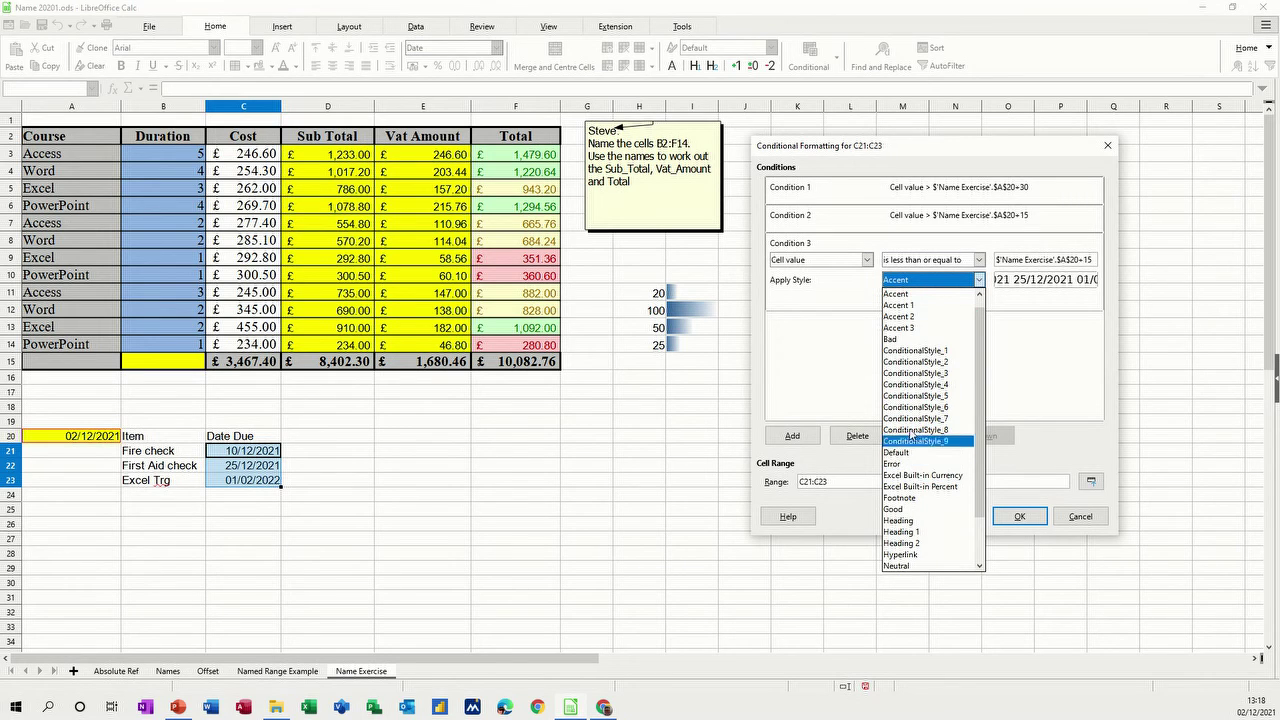
click(888, 340)
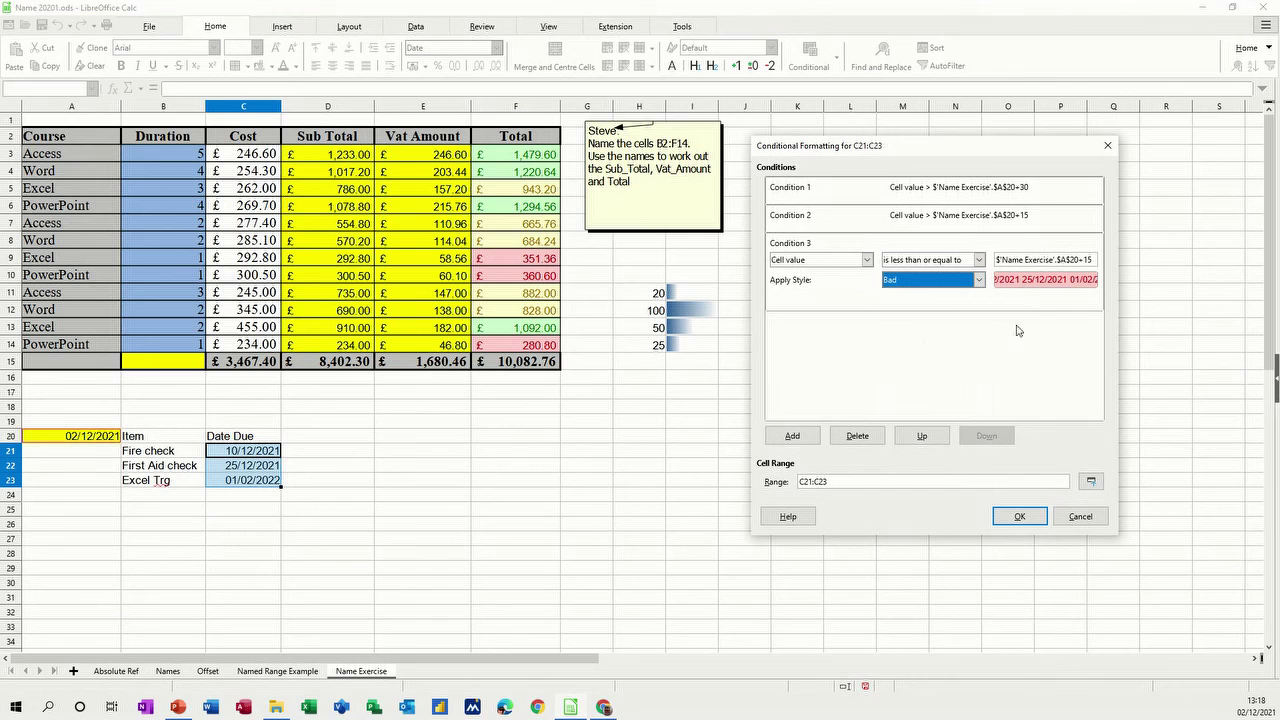
click(1017, 518)
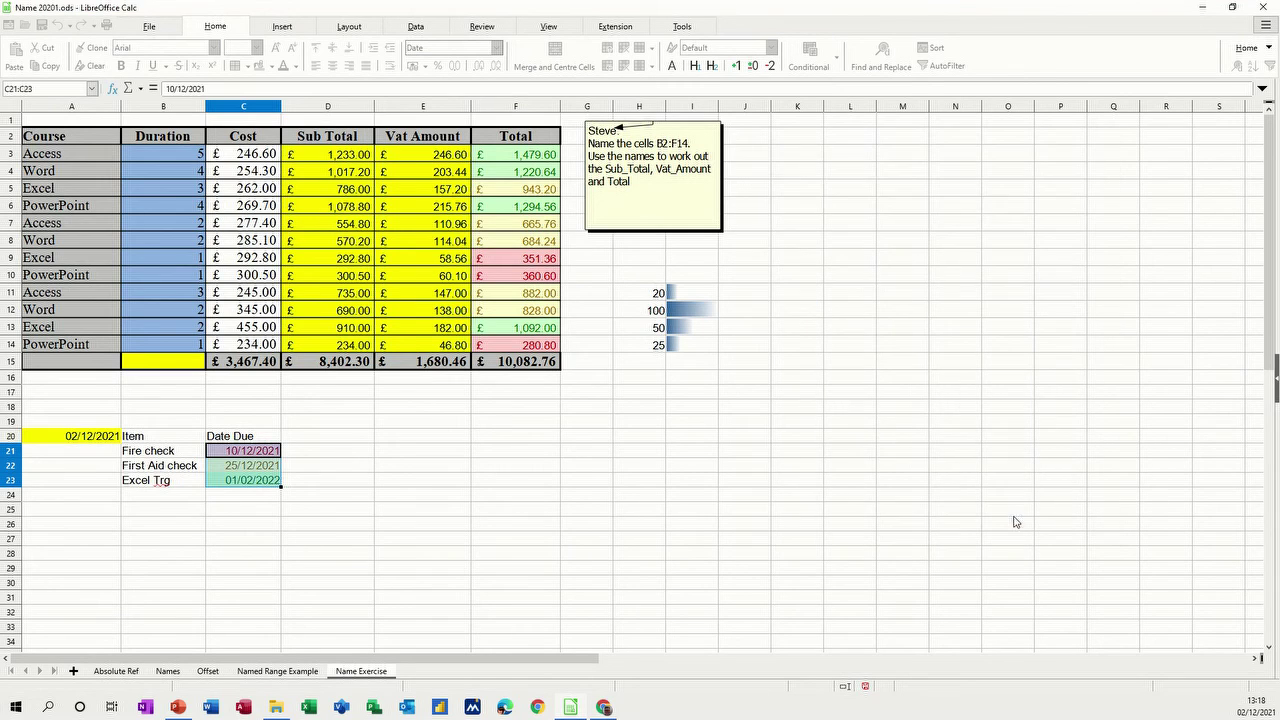
click(370, 480)
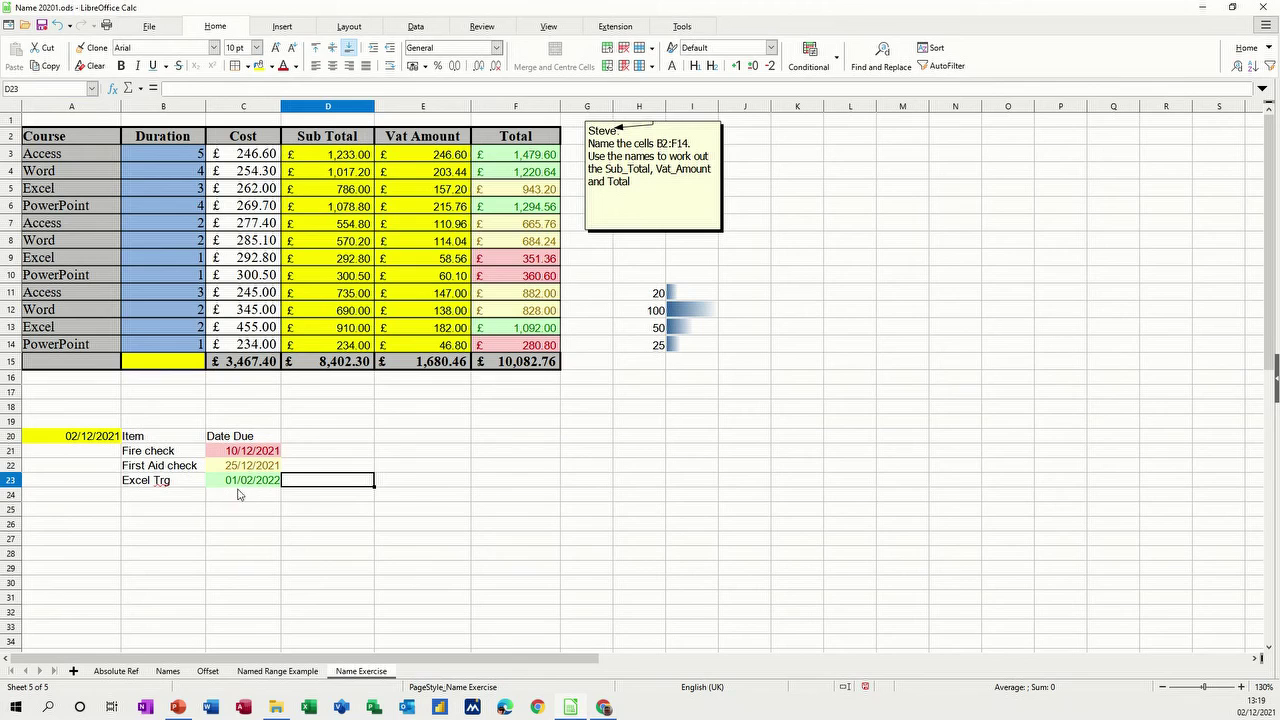
Change the due dates of Fire check and First Aid check to 01/02/2022.
click(257, 455)
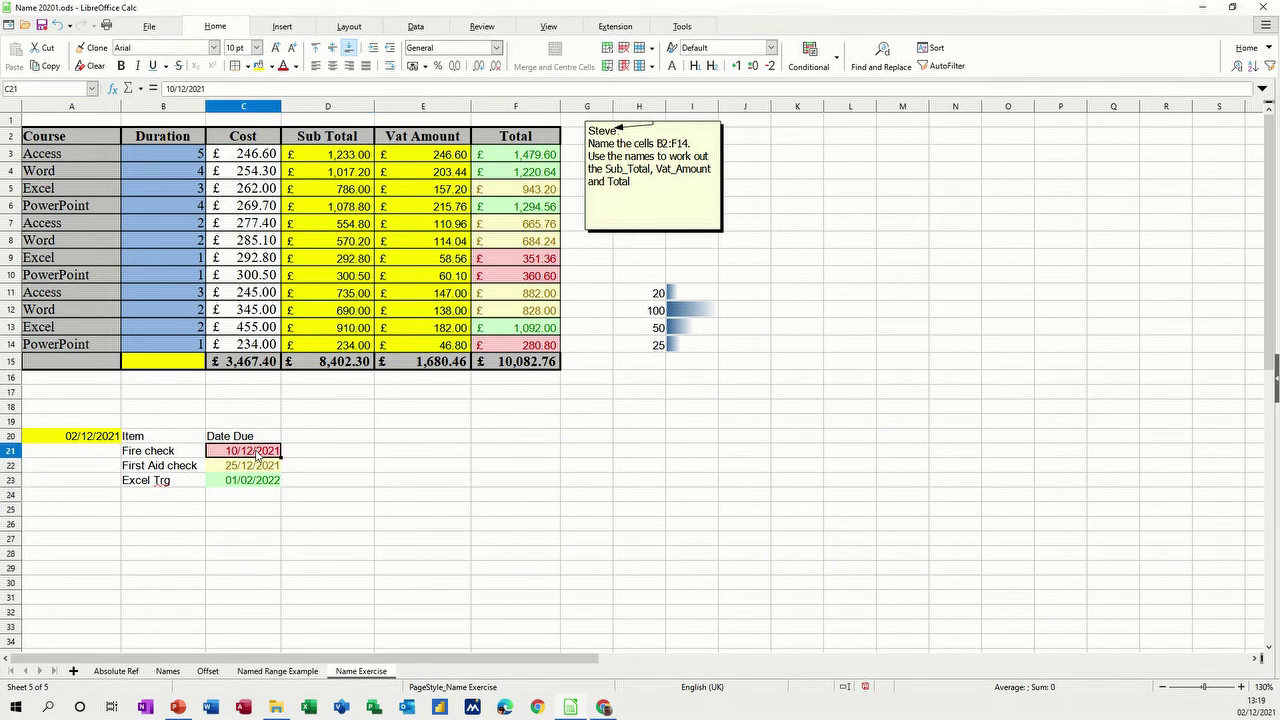
text(1/02/202)
key(Return)
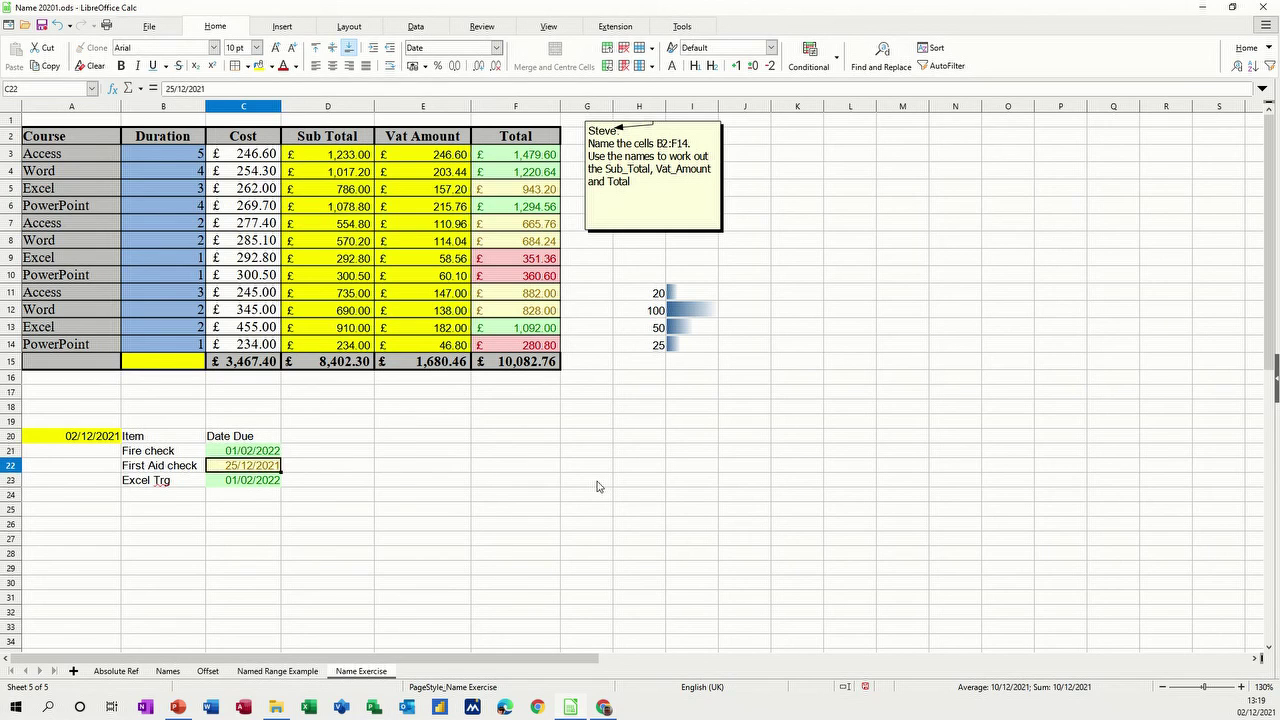
text(1)
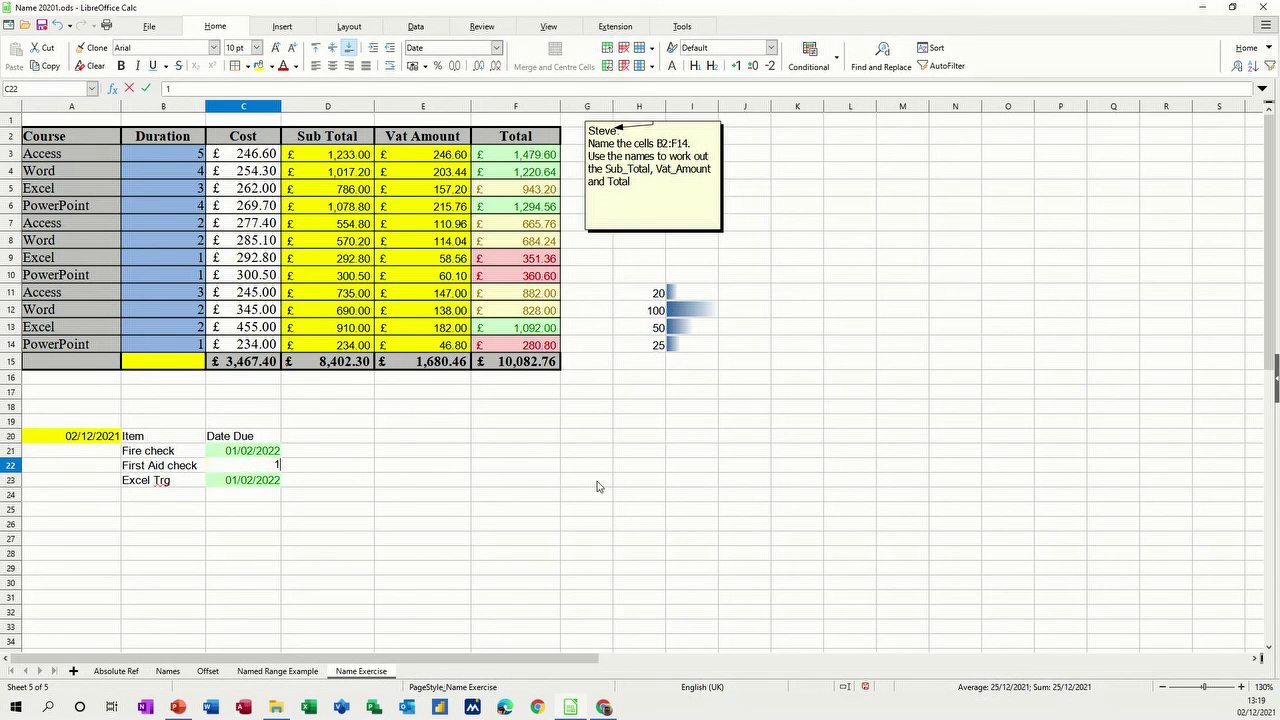
text(/2/22)
key(Return)
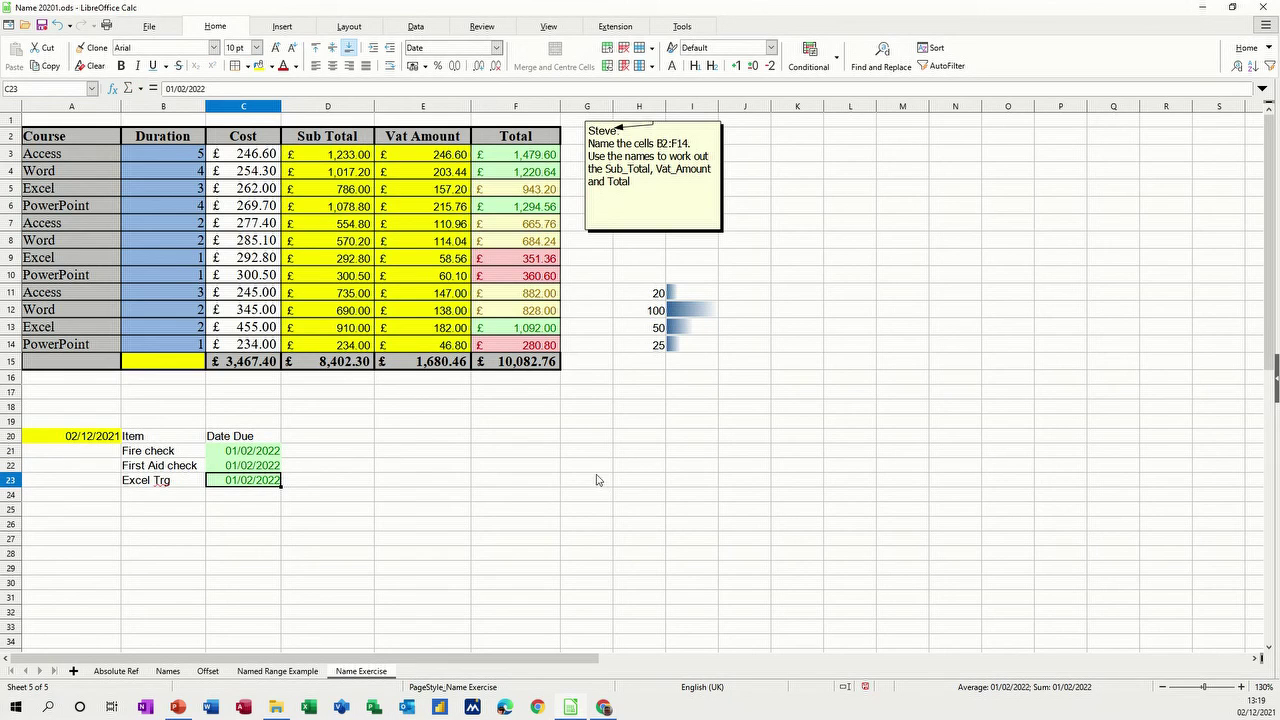